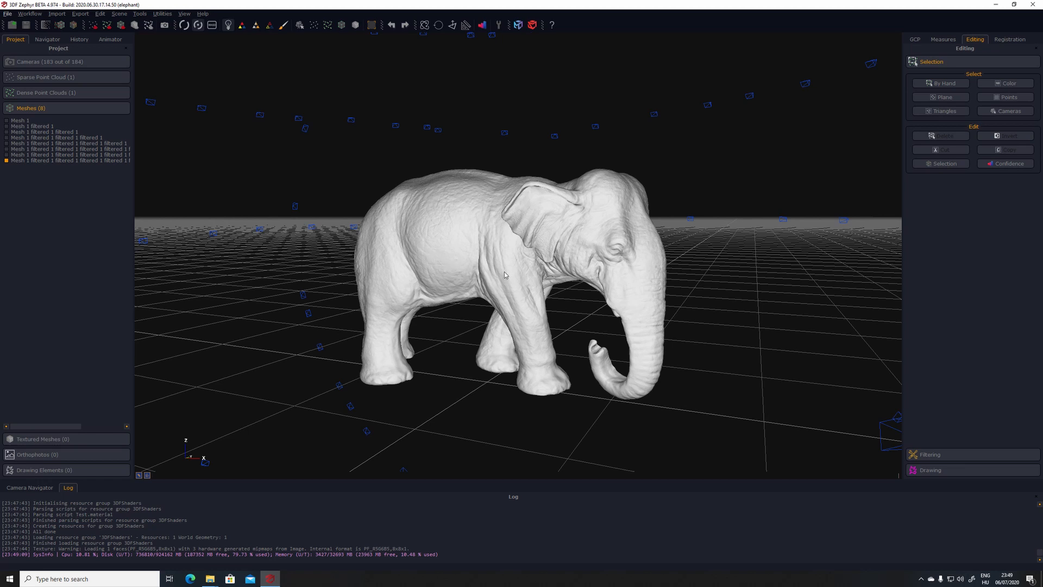
Examine the elephant mesh from several sides and distances to judge its surface detail
left_click_drag(504, 271, 516, 263)
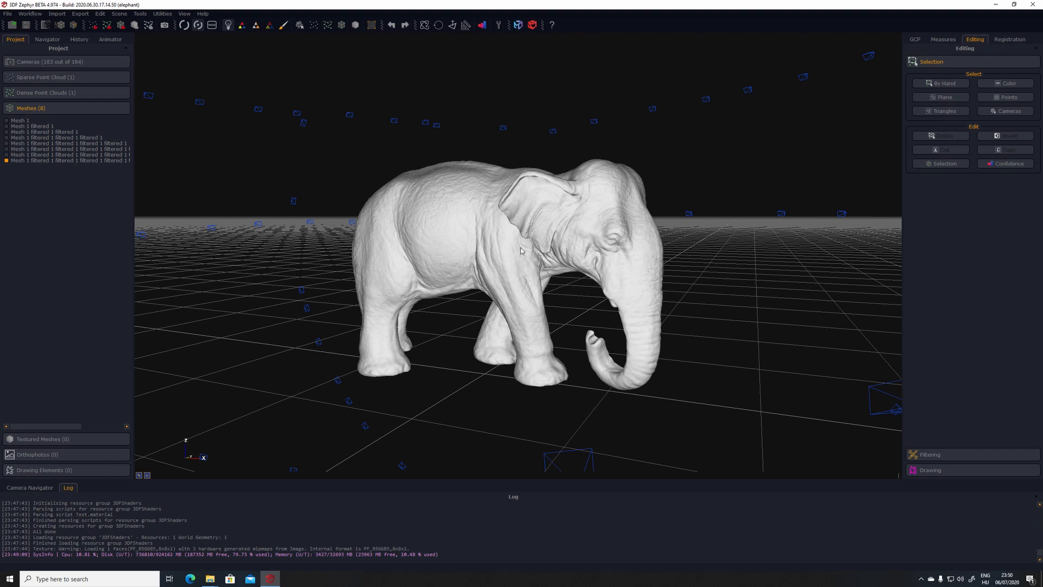
left_click_drag(516, 229, 390, 271)
scroll(393, 278, "down", 3)
middle_click_drag(390, 272, 459, 243)
left_click_drag(406, 205, 597, 217)
middle_click_drag(344, 254, 470, 234)
left_click_drag(471, 236, 353, 247)
left_click_drag(315, 215, 521, 218)
middle_click_drag(304, 251, 588, 246)
left_click_drag(494, 239, 443, 249)
mouse_move(443, 247)
middle_mouse_down()
mouse_move(437, 262)
mouse_move(429, 258)
middle_mouse_up()
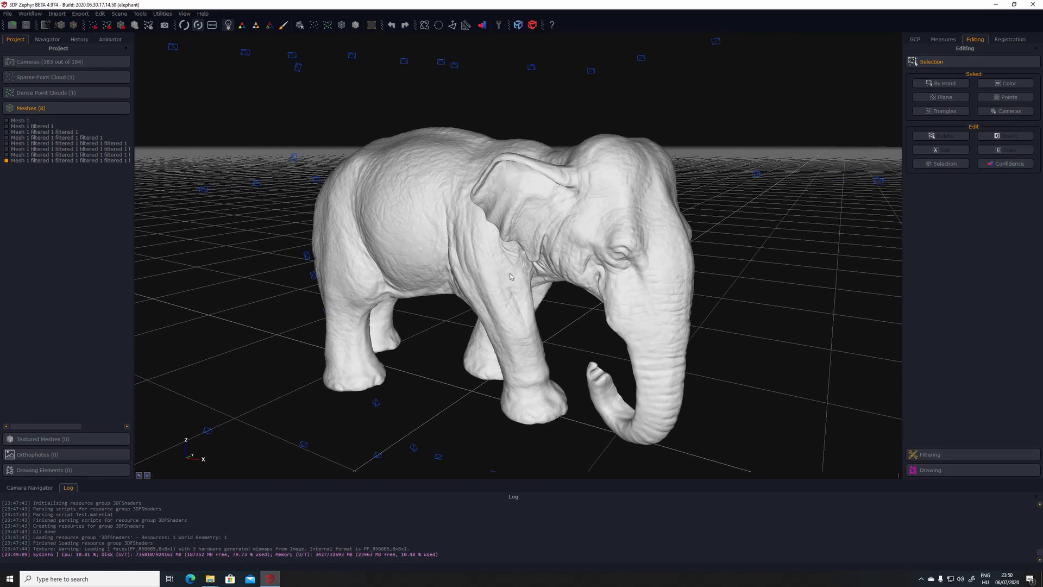
left_click_drag(505, 285, 602, 241)
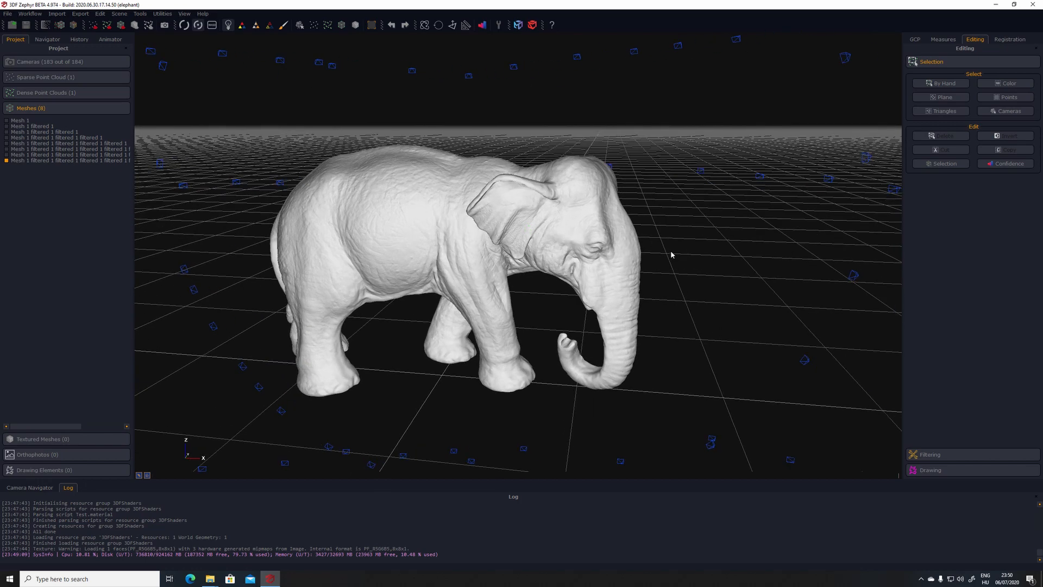
Review the Photoconsistency mesh optimization settings for the active elephant mesh, leaving them unapplied
left_click(921, 455)
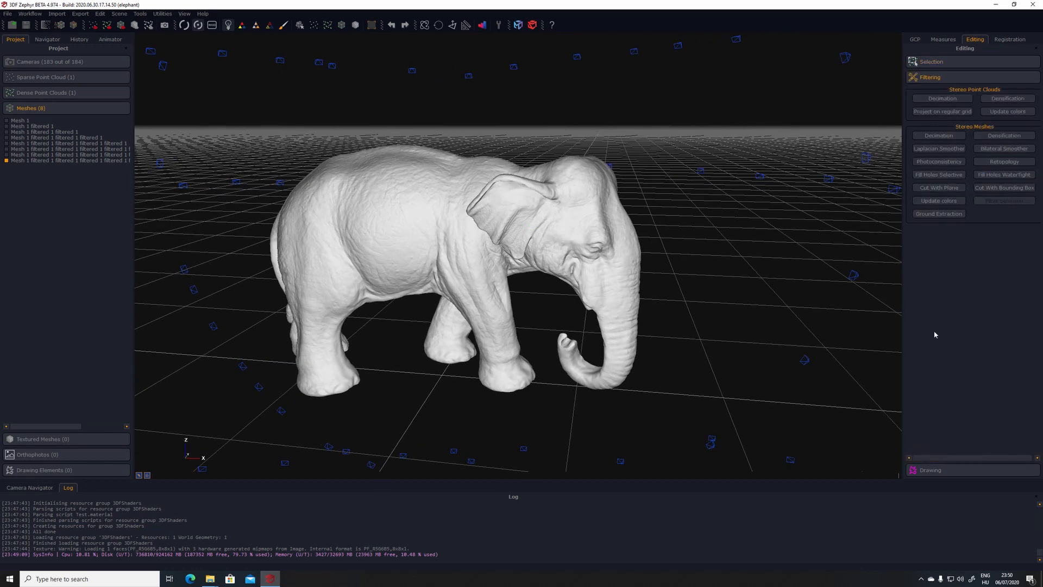
left_click(950, 162)
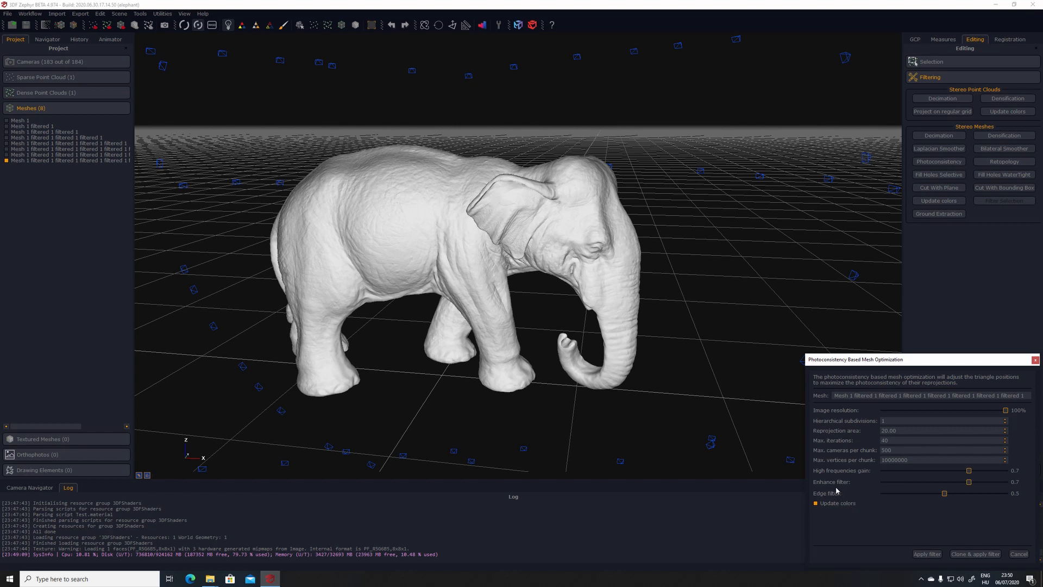
left_click(1035, 361)
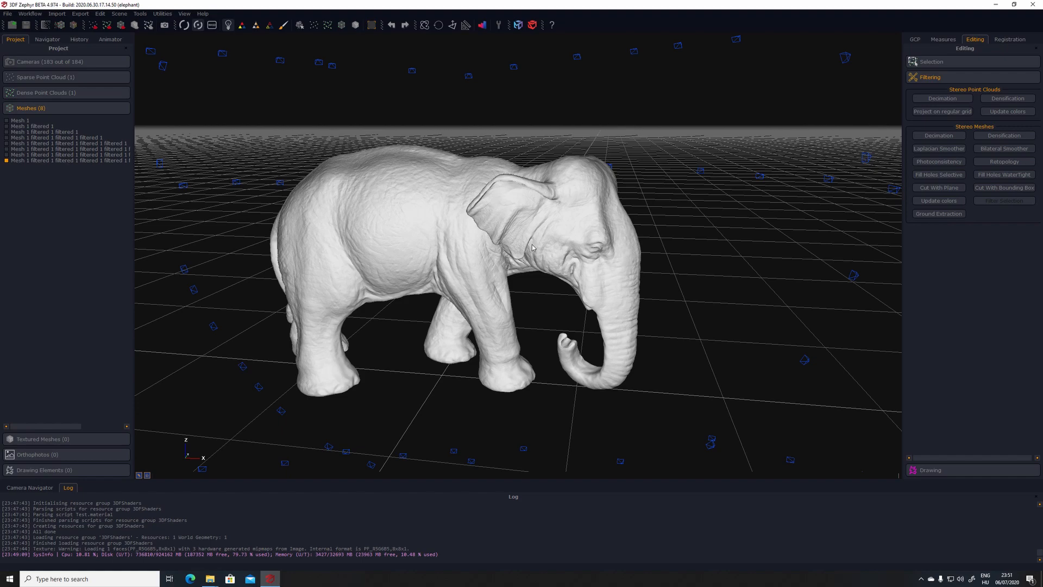
left_click_drag(536, 230, 502, 236)
left_click_drag(530, 276, 554, 239)
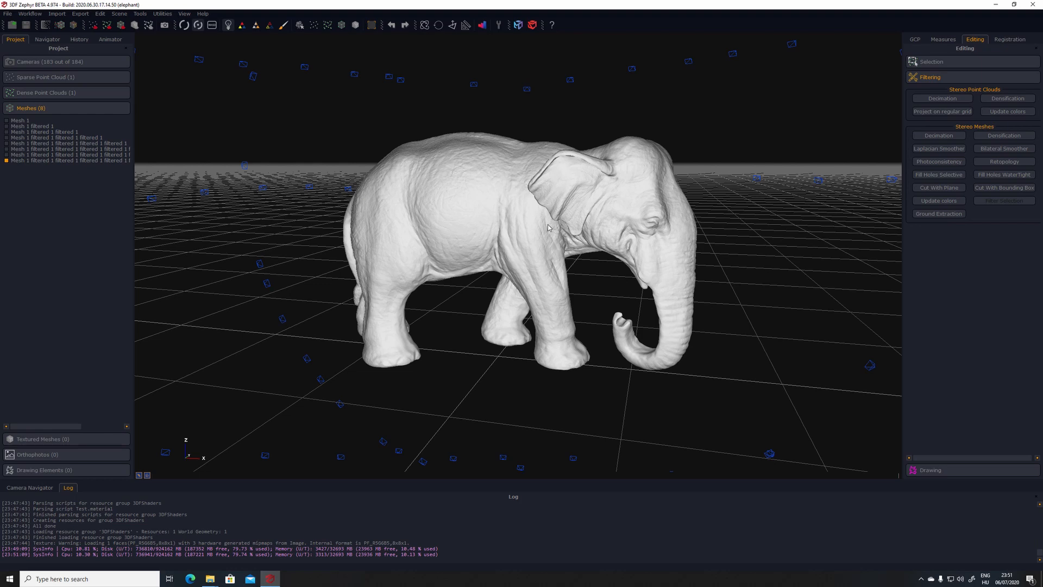
Switch to File Explorer and look through the source photos in the elephant project's jpeg folder
left_click(996, 6)
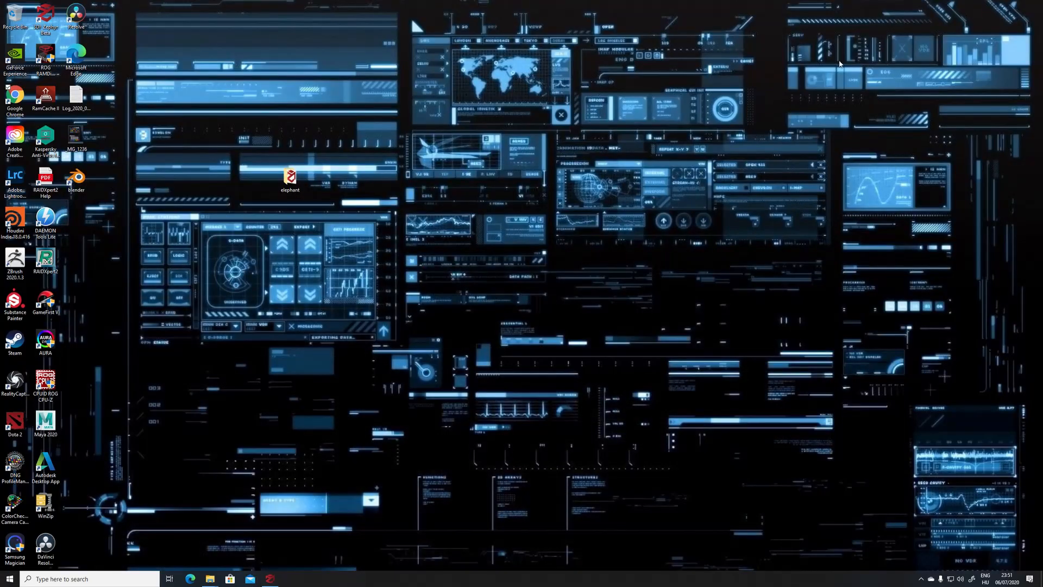
double_click(290, 177)
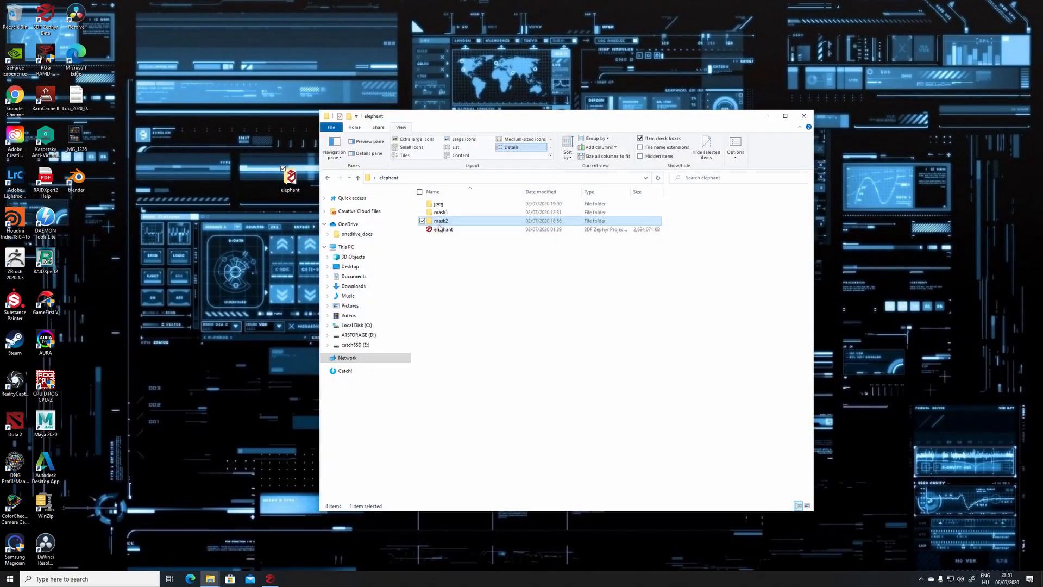
double_click(439, 205)
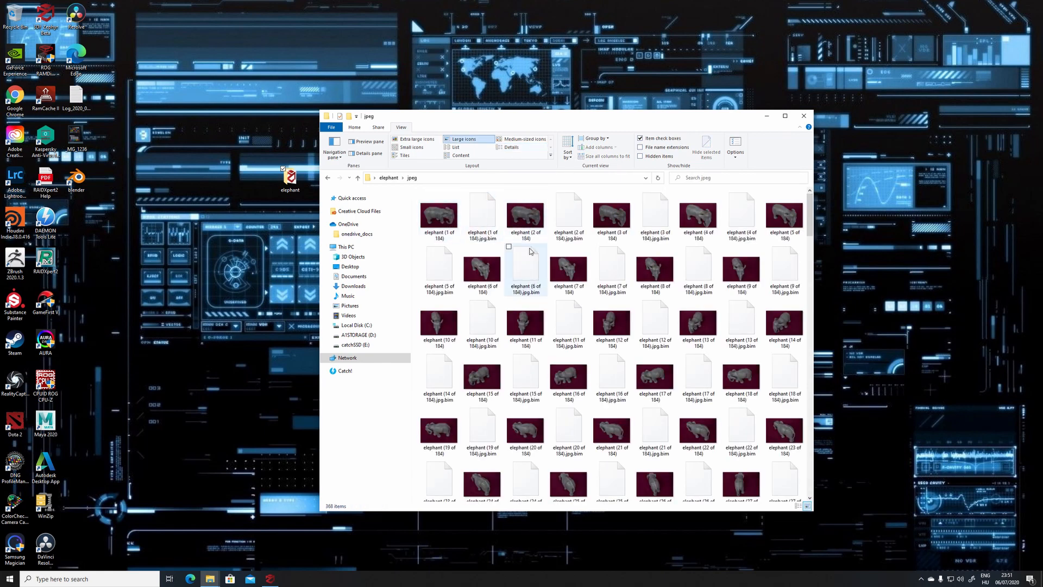
scroll(439, 217, "down", 2)
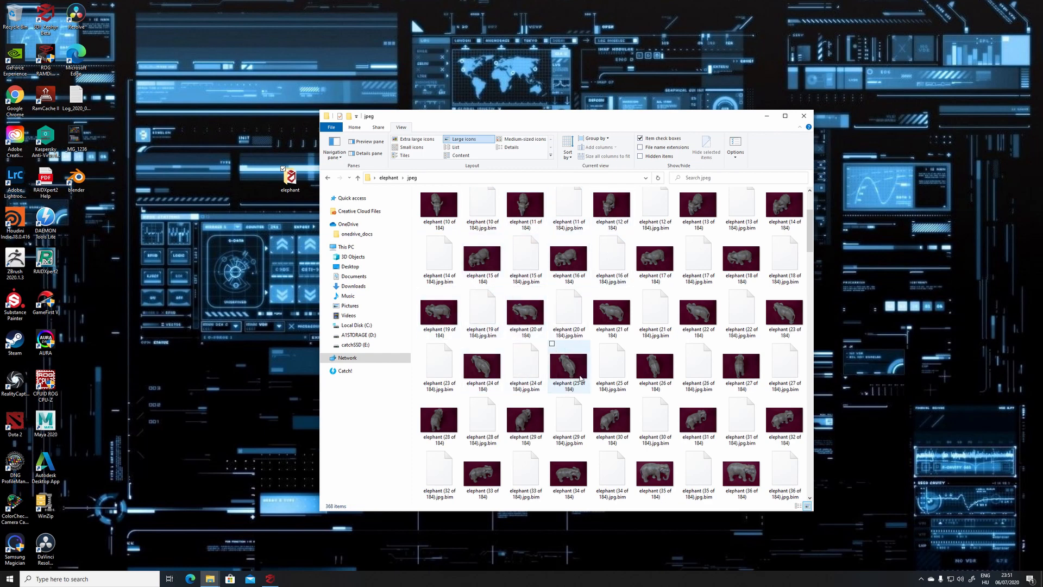
scroll(580, 379, "down", 15)
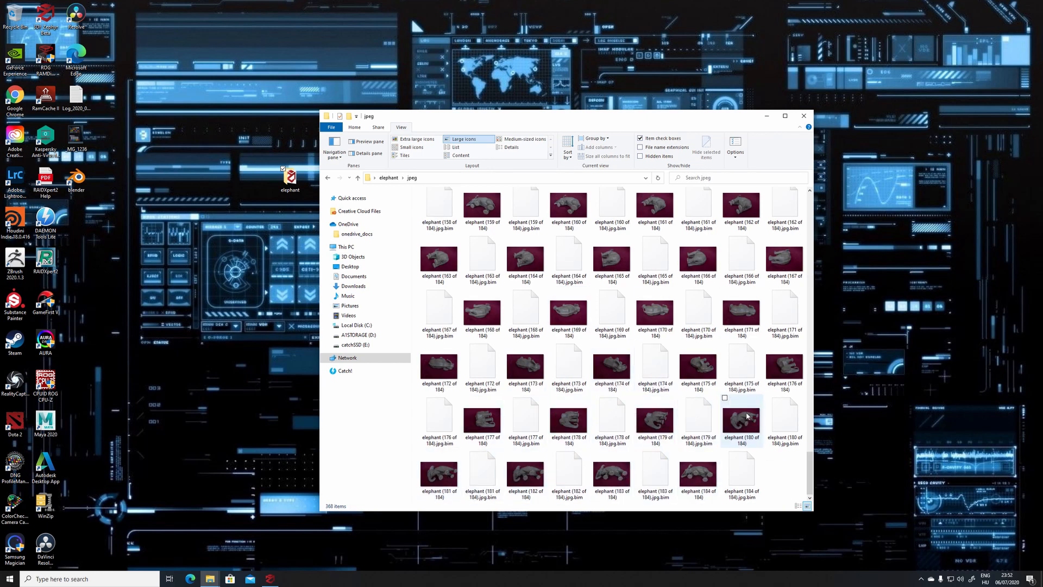
scroll(612, 299, "up", 2)
scroll(611, 299, "up", 20)
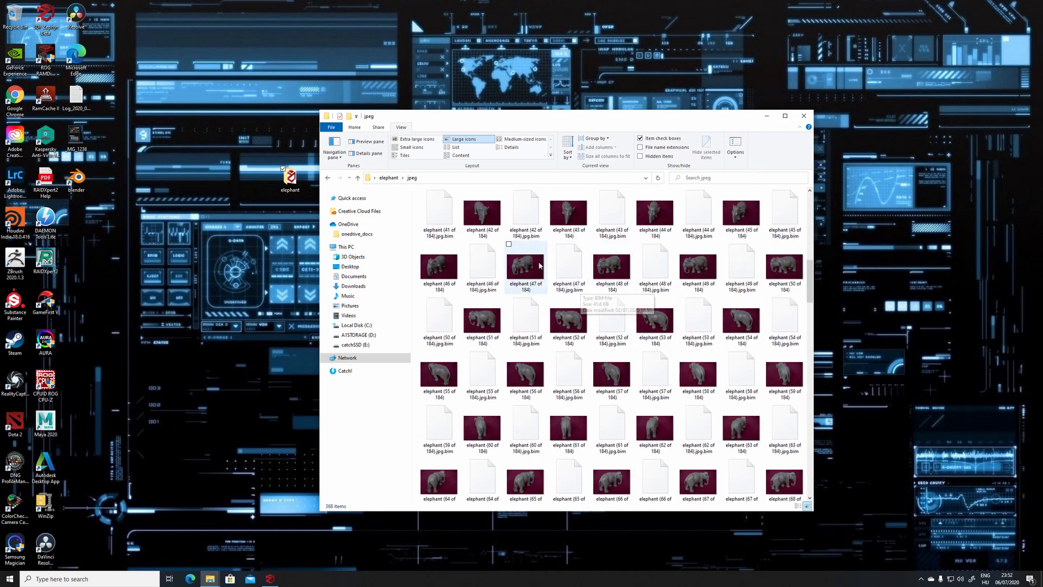
scroll(540, 265, "up", 10)
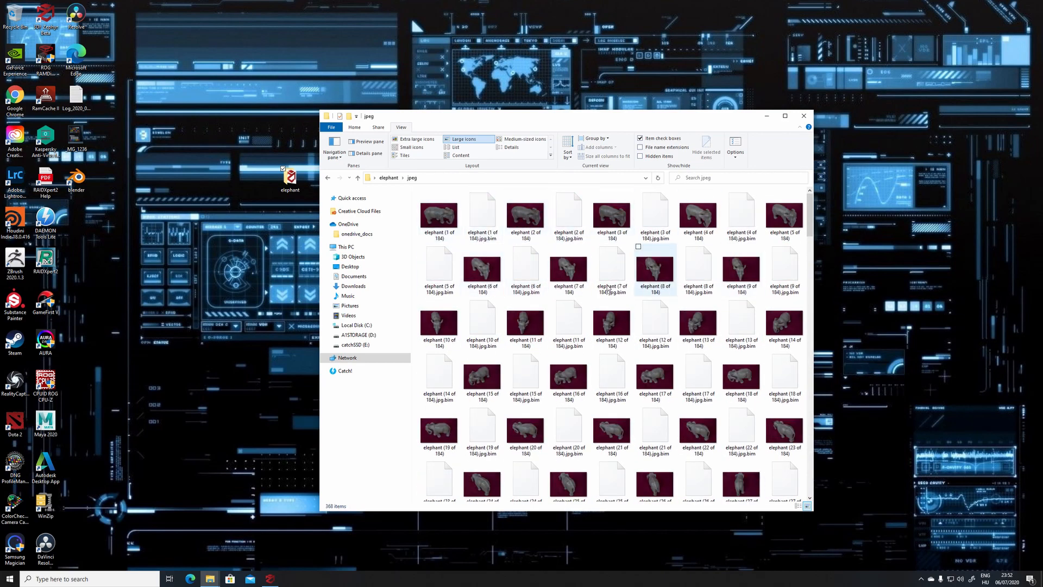
scroll(614, 353, "down", 5)
scroll(615, 377, "down", 9)
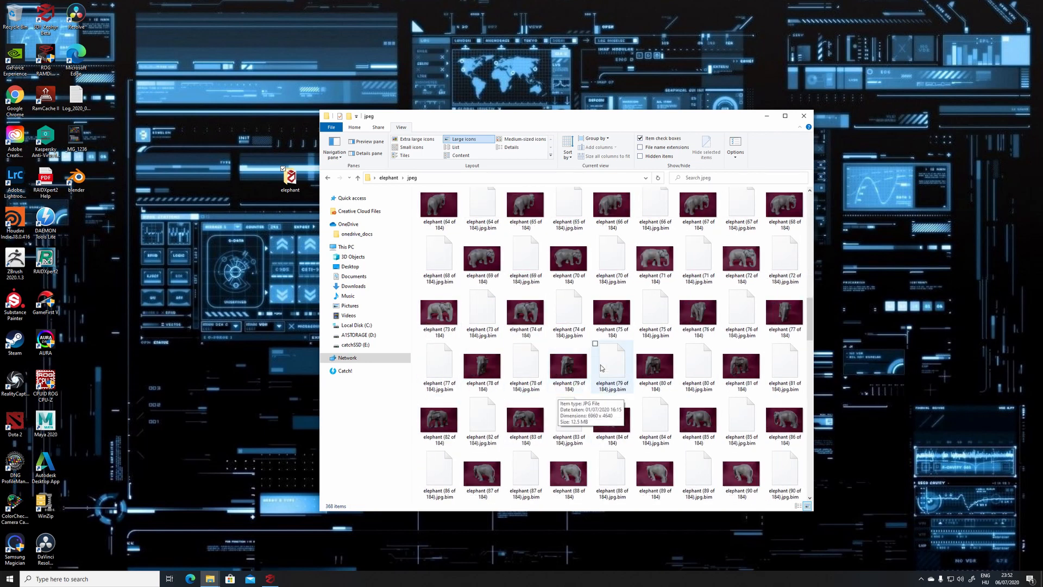
scroll(601, 369, "down", 9)
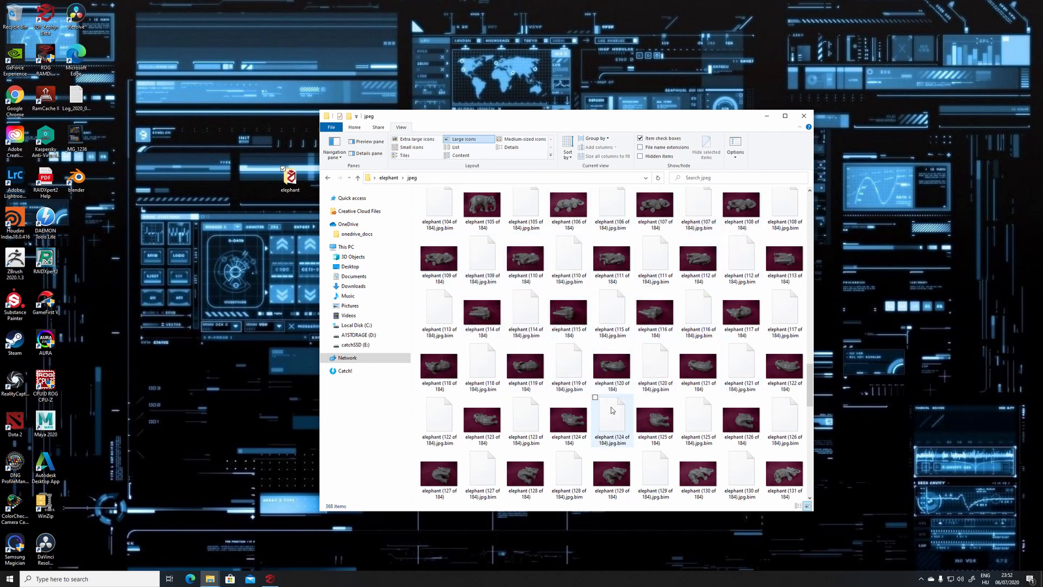
scroll(613, 411, "down", 6)
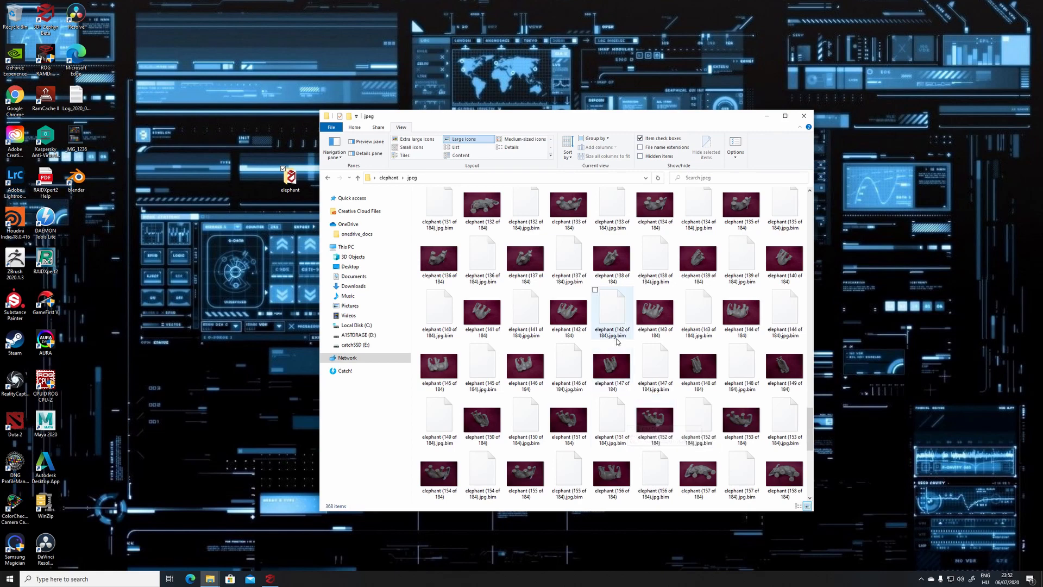
scroll(618, 341, "up", 20)
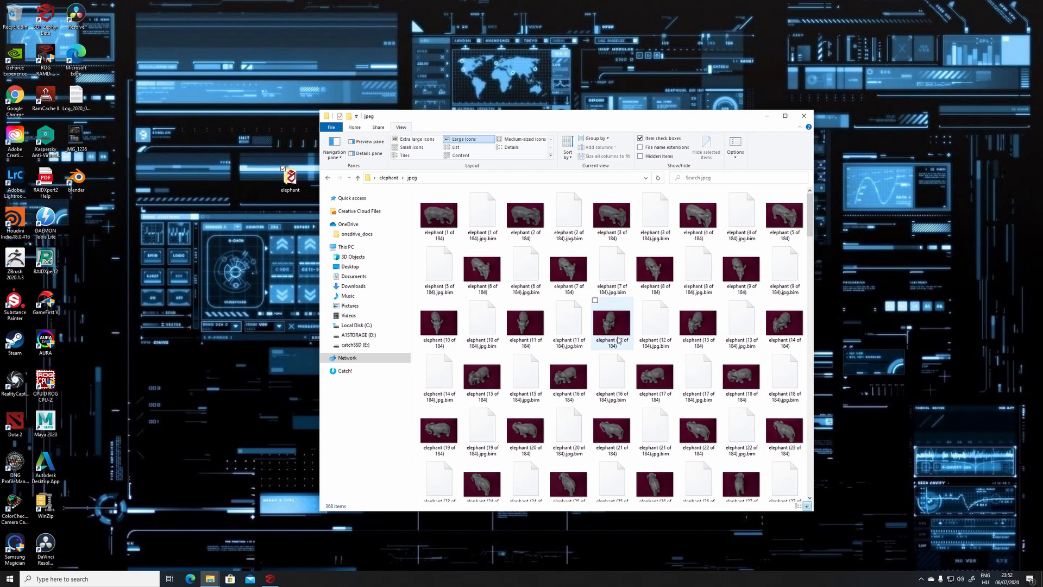
scroll(604, 332, "down", 14)
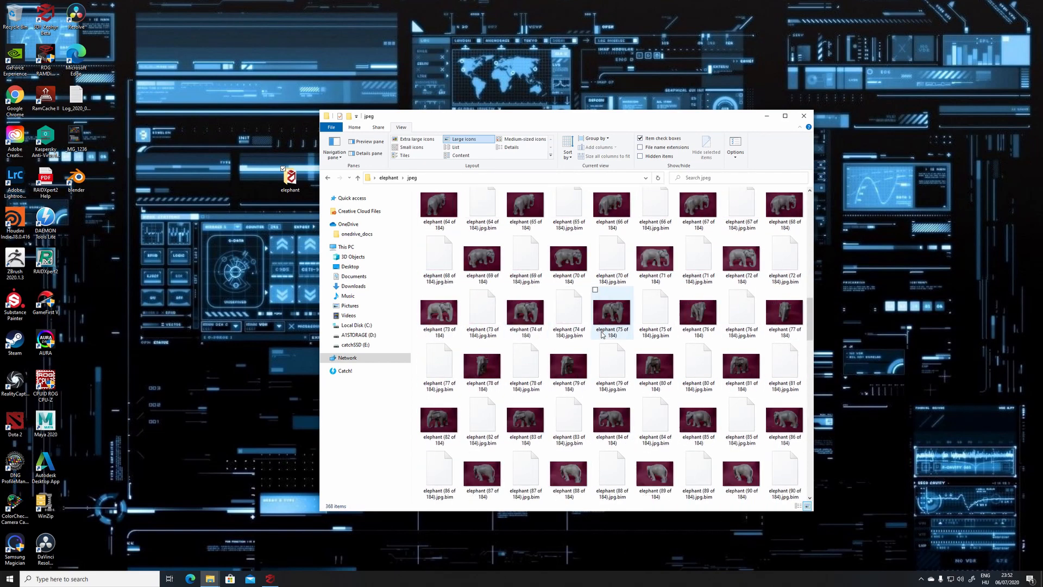
scroll(613, 416, "down", 18)
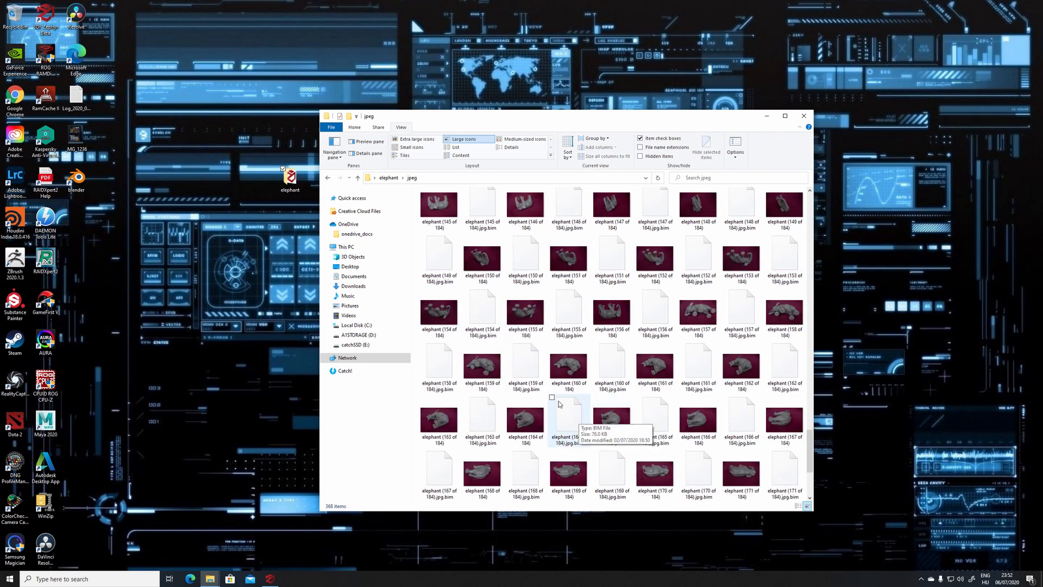
View the source photo elephant (1 of 184) enlarged in Photos, and return to the elephant folder
double_click(612, 312)
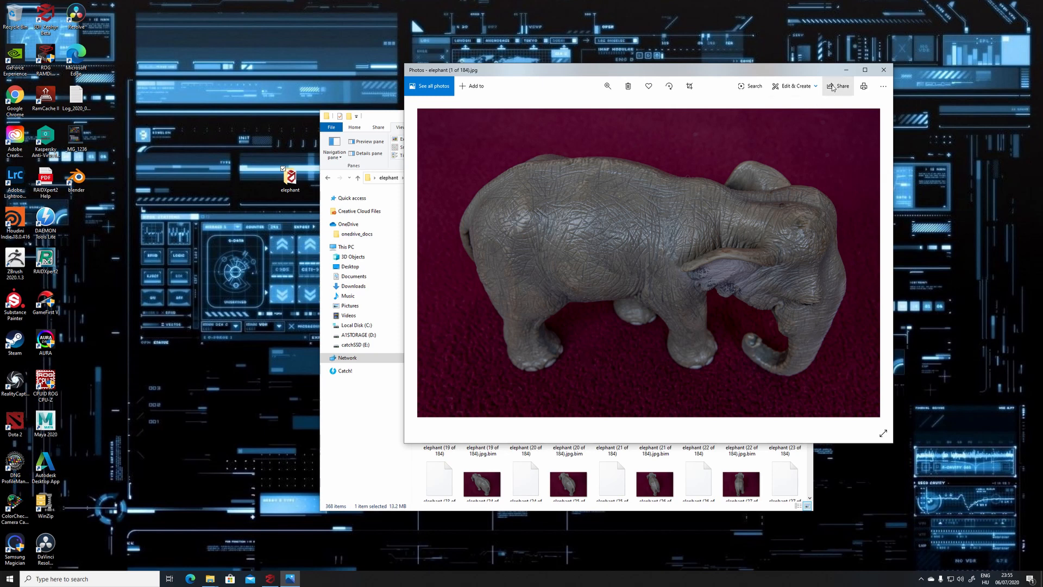
left_click(846, 70)
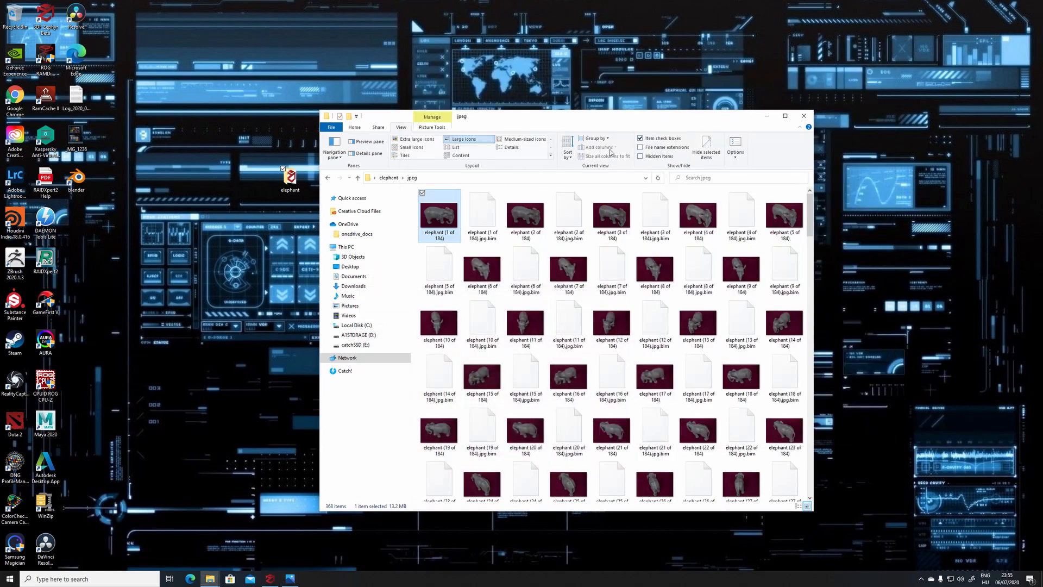
left_click(358, 178)
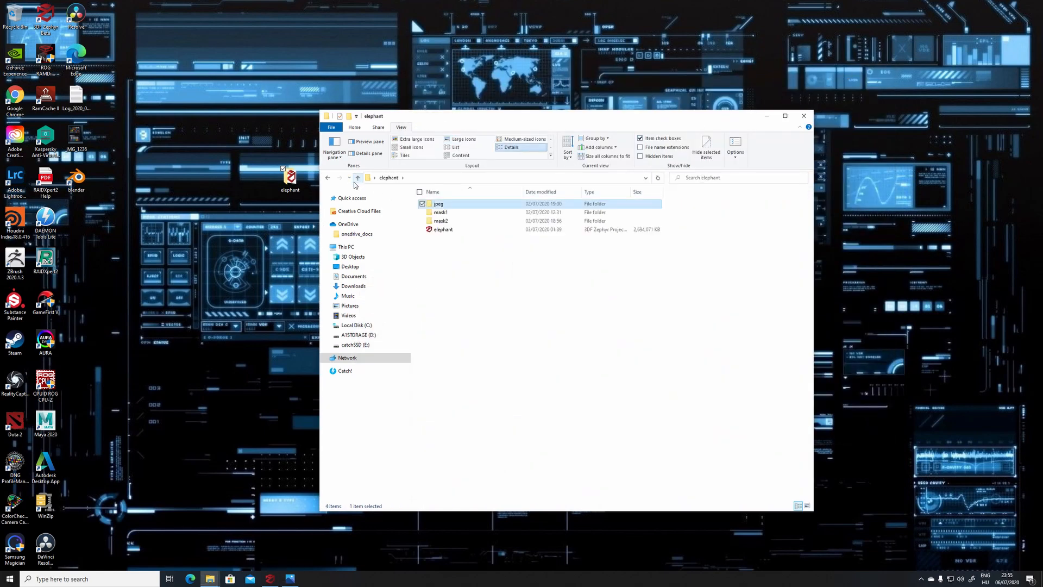
Open the mask1 folder and examine the processed image elephant (1 of 184) enlarged
left_click(446, 214)
double_click(448, 215)
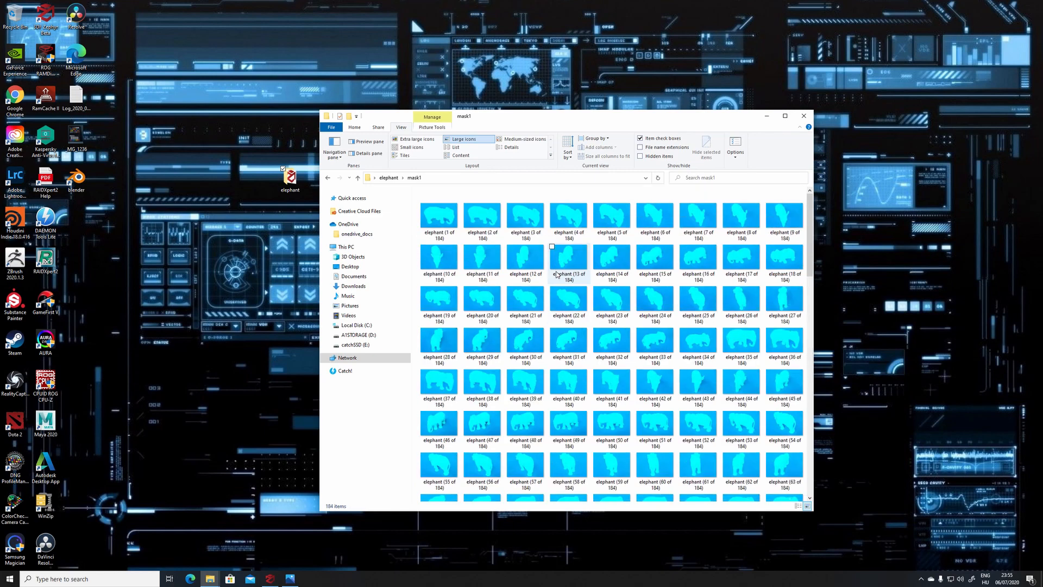
left_click(445, 222)
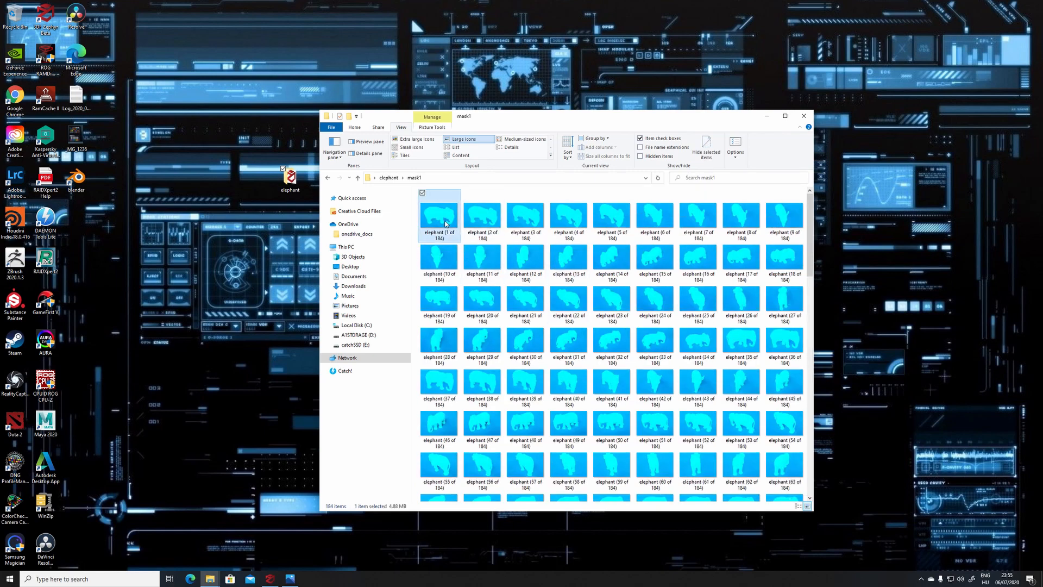
double_click(445, 222)
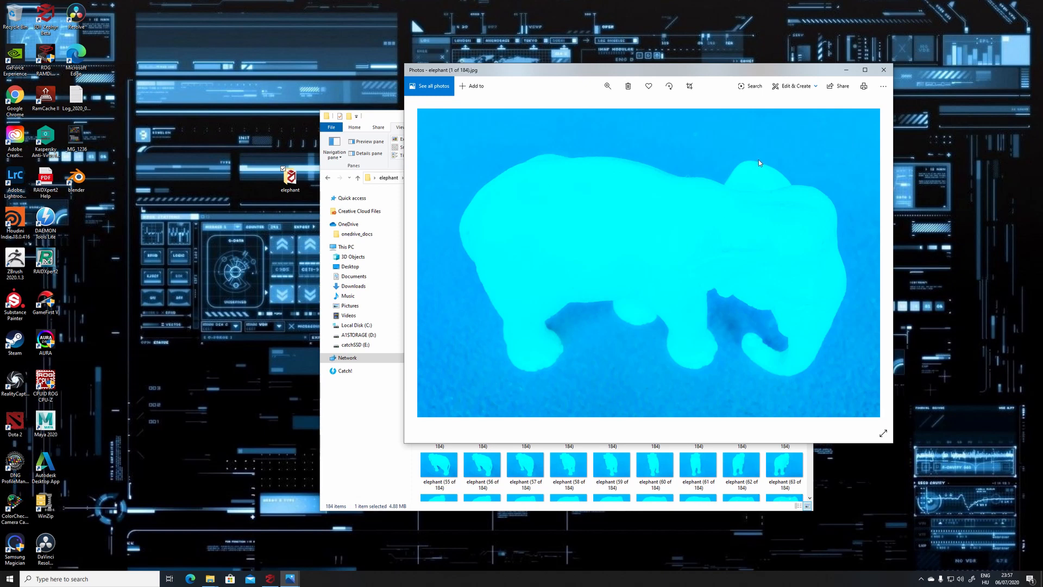
left_click(882, 69)
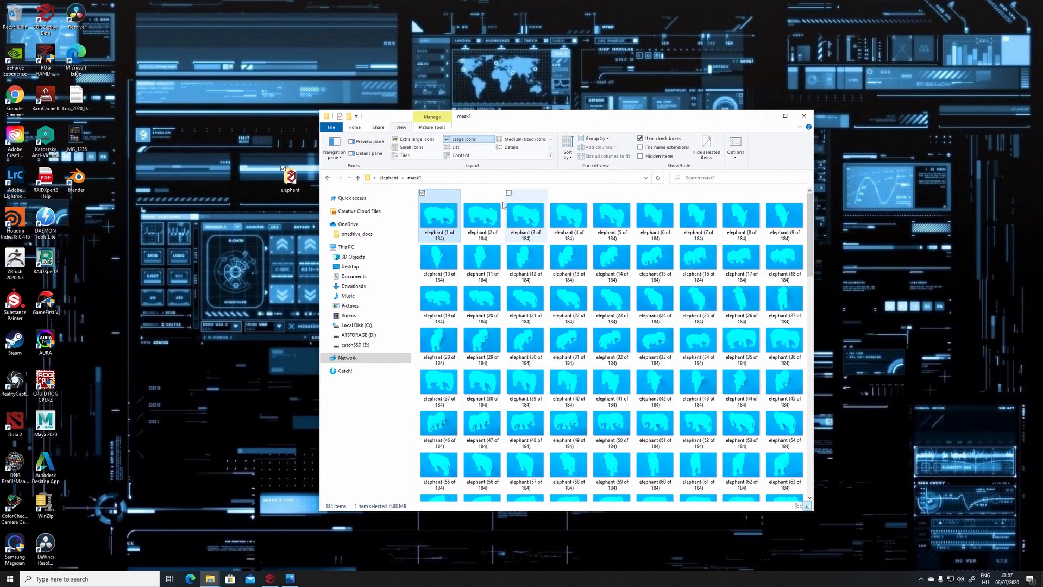
double_click(429, 210)
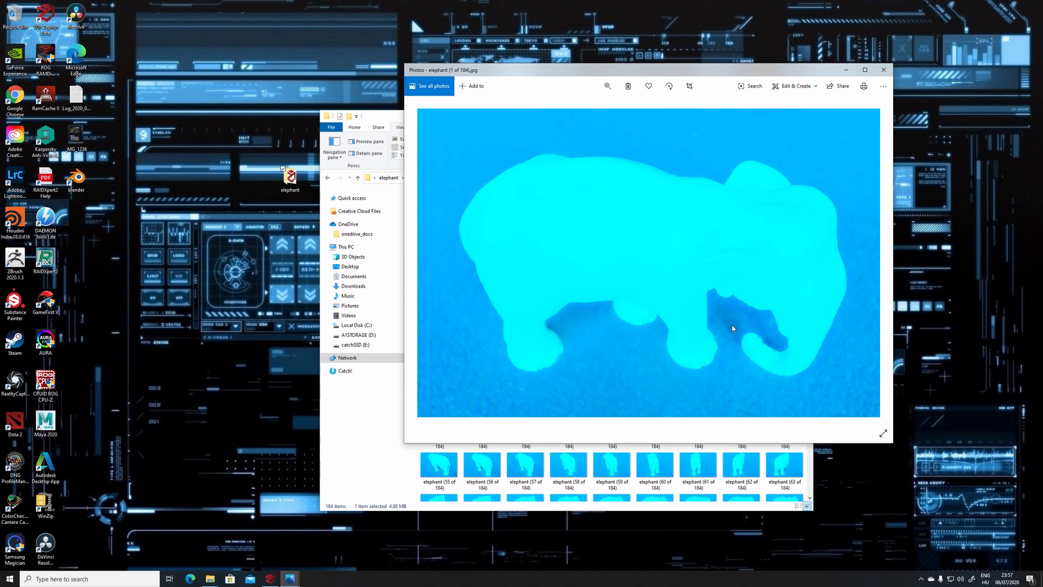
left_click(883, 70)
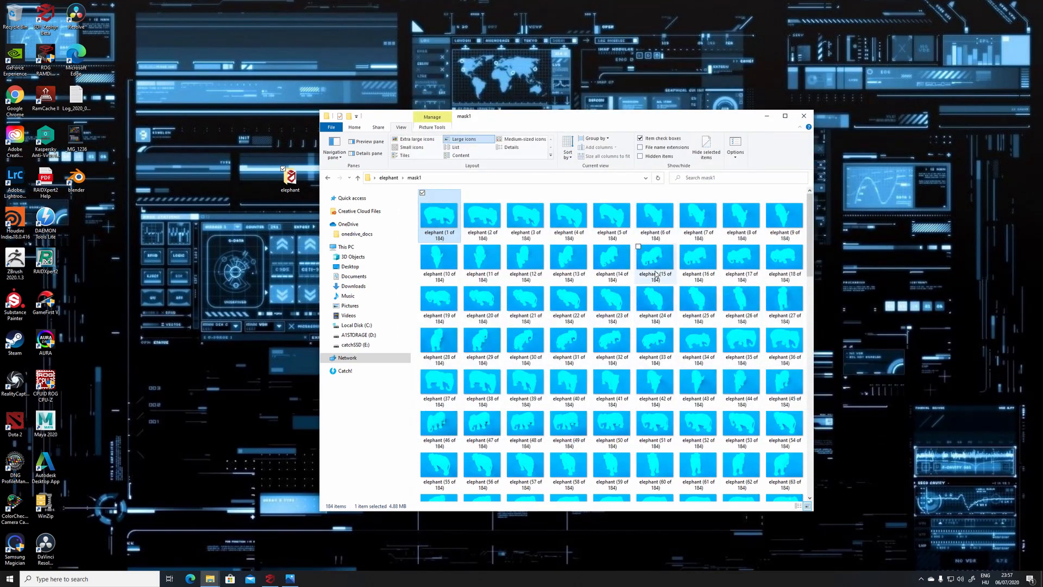
Inspect the processed image elephant (47 of 184) enlarged and look over the other images in the mask1 folder
double_click(484, 417)
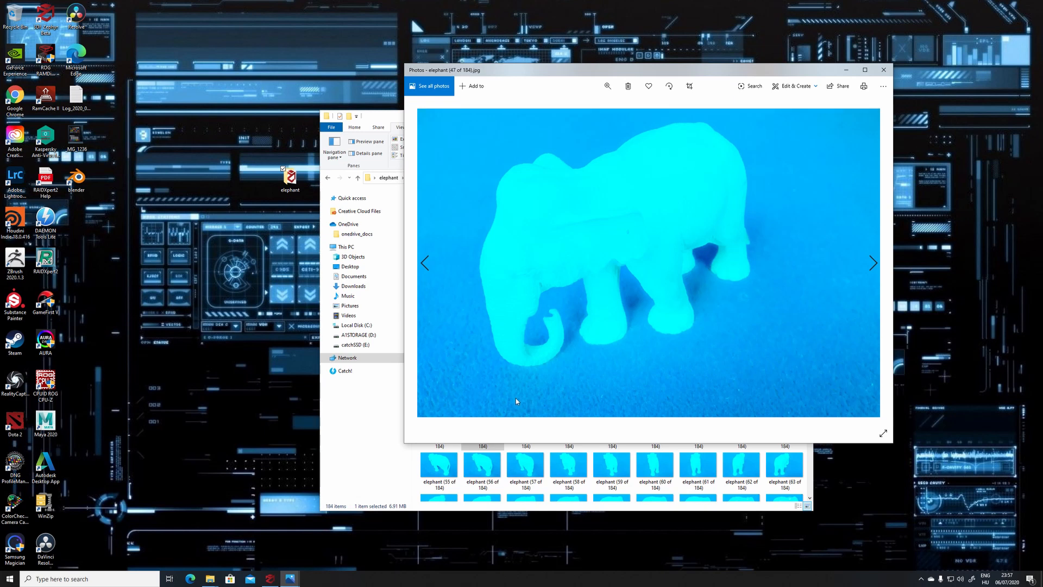
left_click(884, 70)
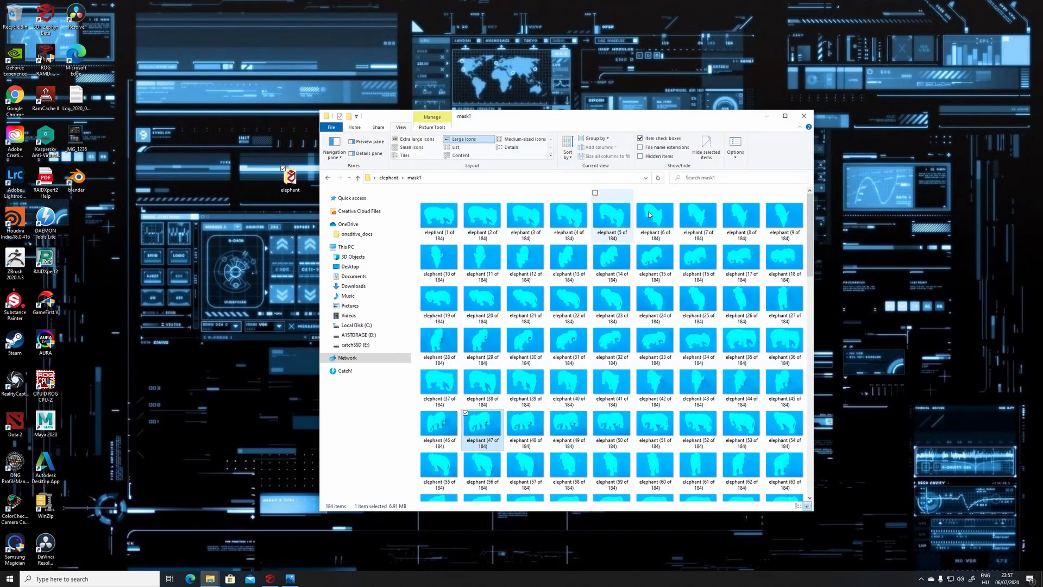
scroll(628, 213, "down", 10)
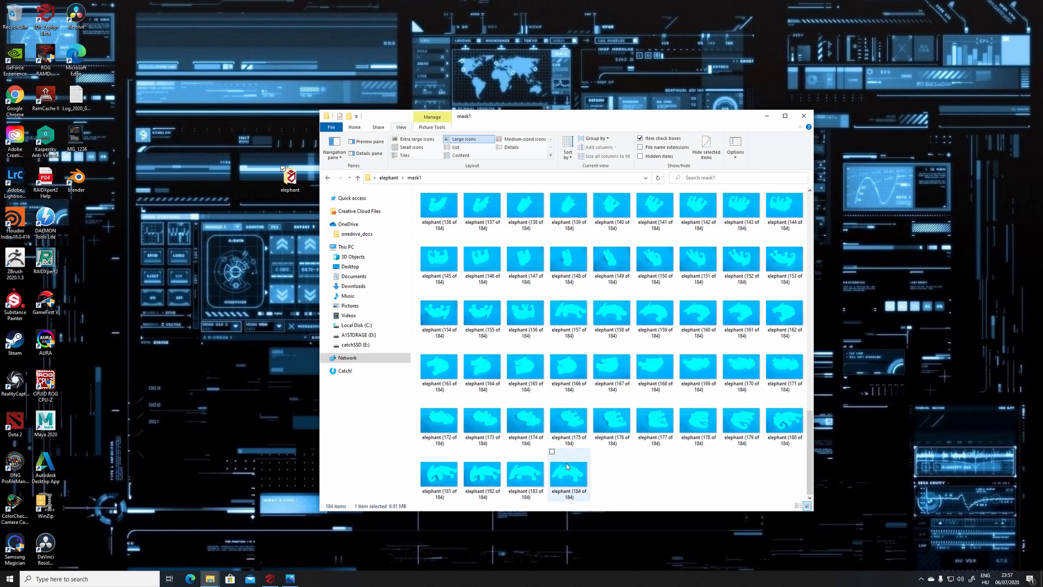
scroll(566, 466, "up", 10)
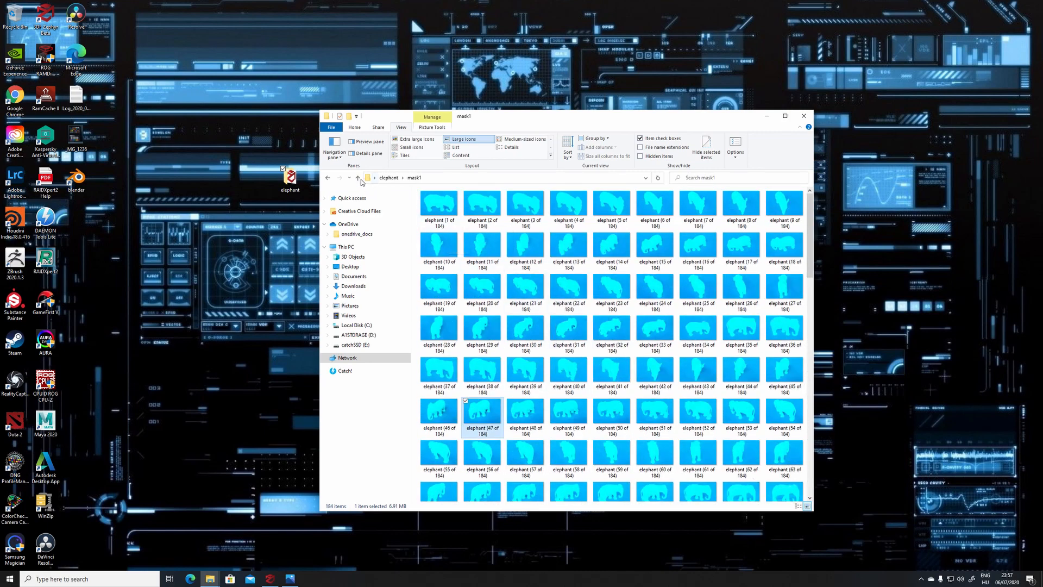
Go to the mask2 folder in the elephant project and view its image elephant (1 of 184) enlarged
left_click(358, 178)
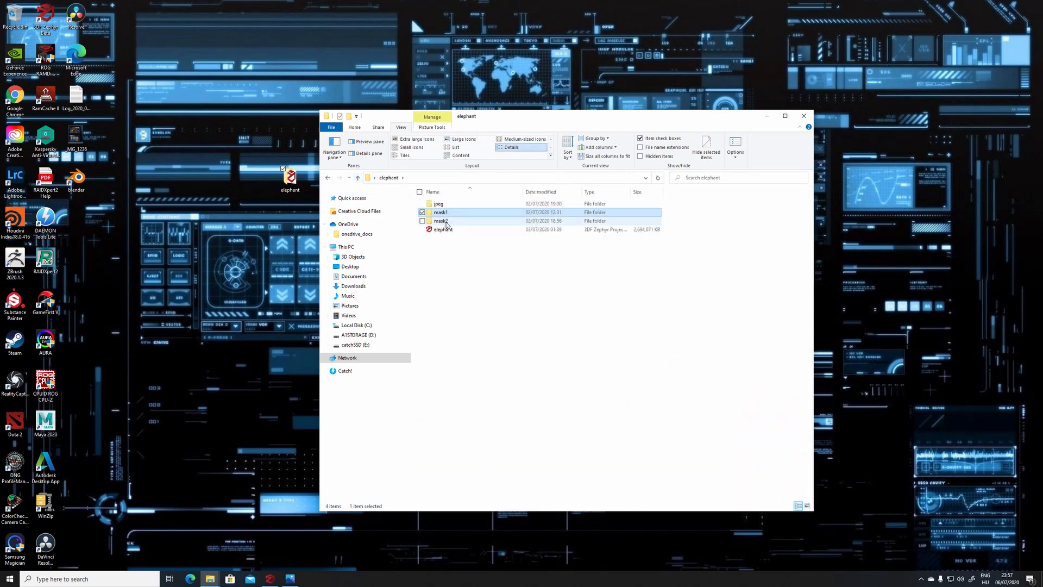
double_click(441, 221)
double_click(447, 223)
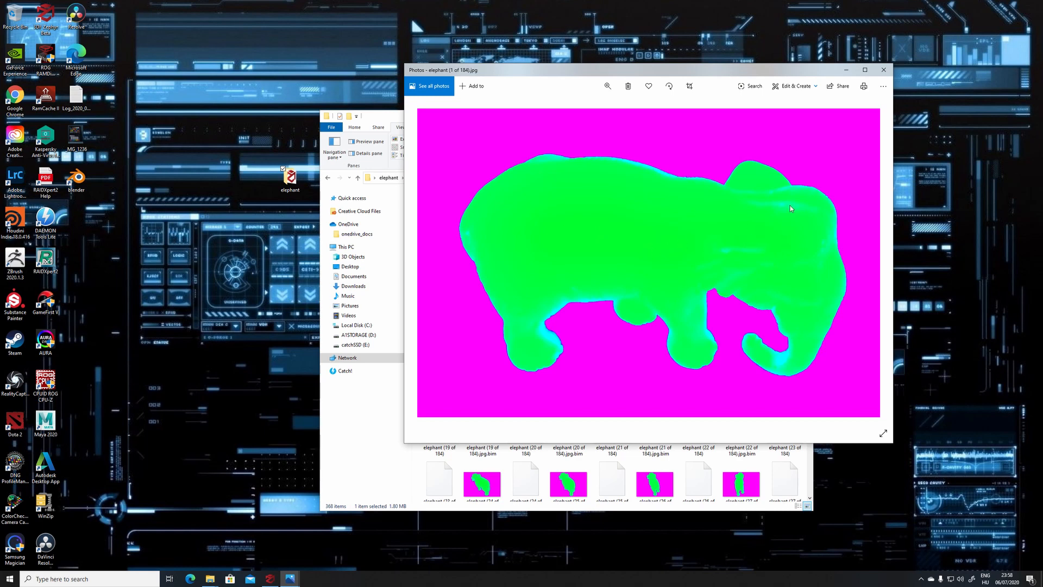
Close the enlarged image, look over the other images in the mask2 folder, and close the folder window
left_click(883, 69)
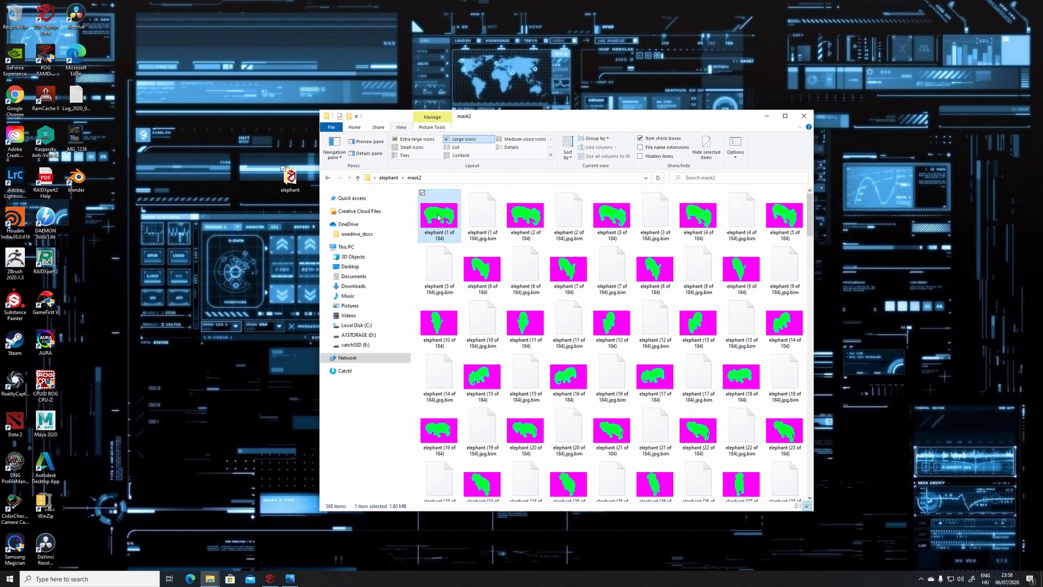
scroll(620, 363, "down", 4)
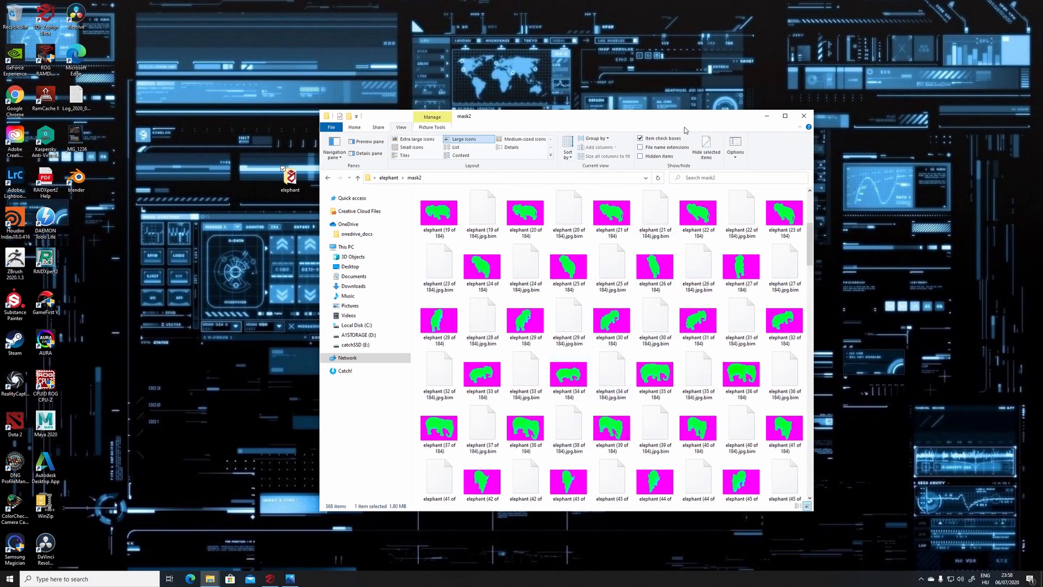
left_click(804, 116)
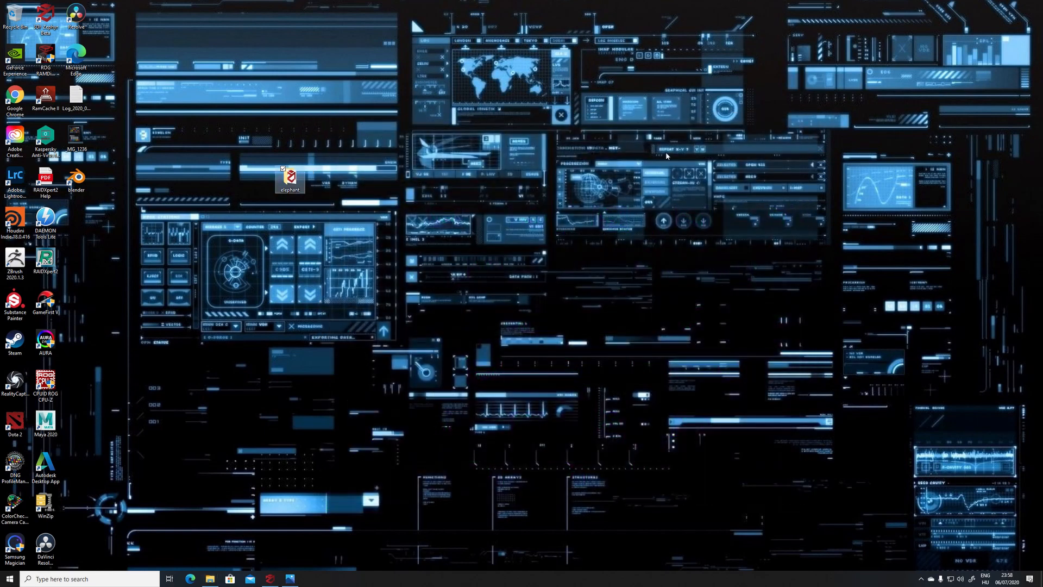
Switch to 3DF Zephyr and start a new project with the Mask images option, discarding the changes to the current elephant project
left_click(270, 578)
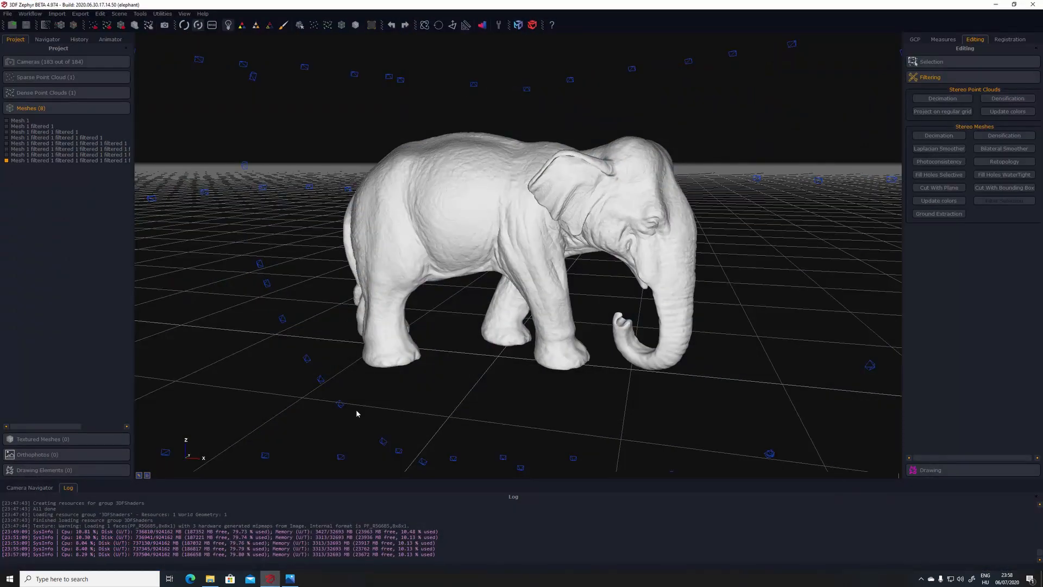
left_click(29, 14)
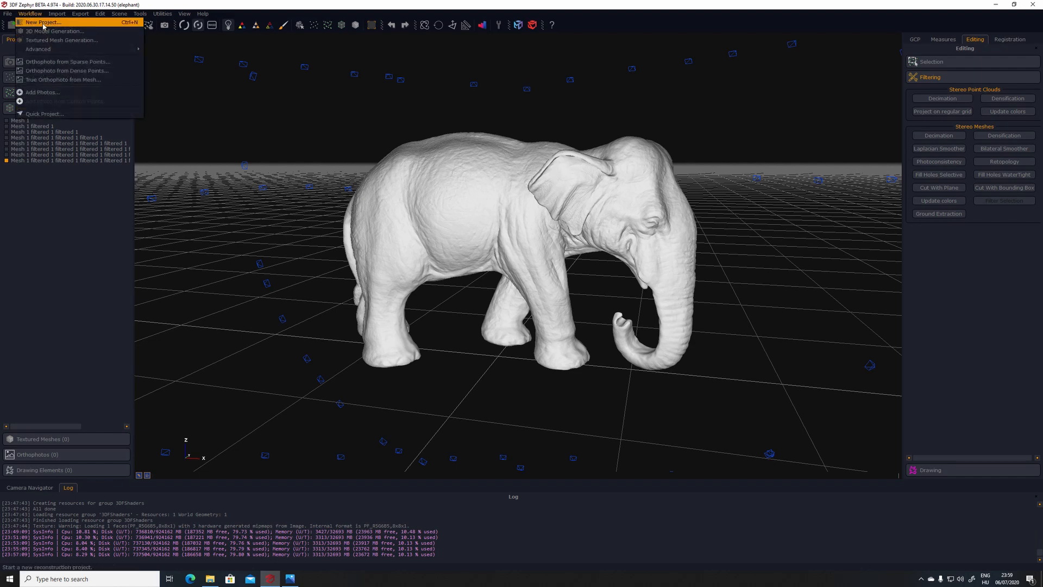
left_click(44, 23)
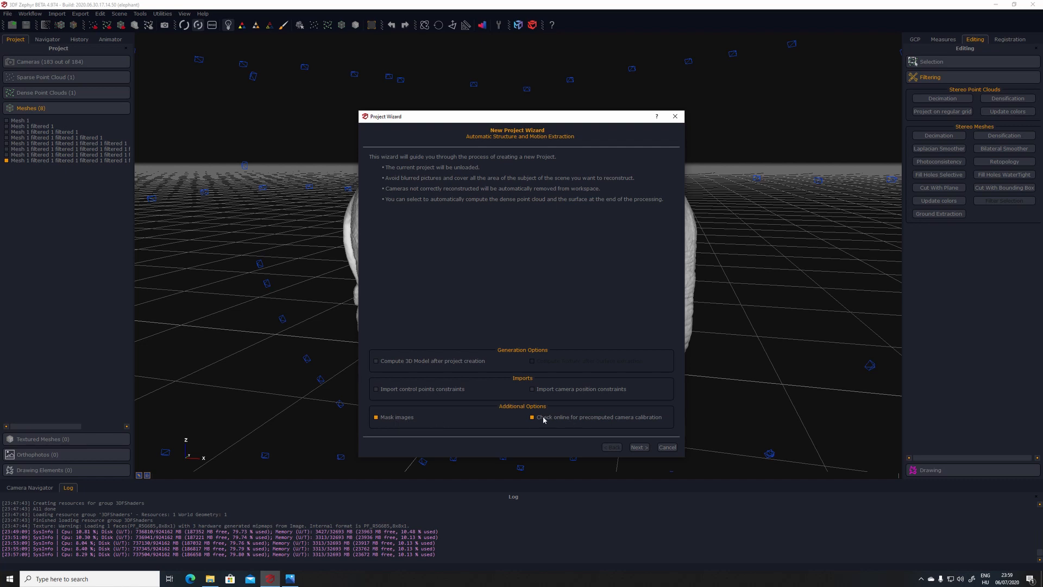
left_click(639, 447)
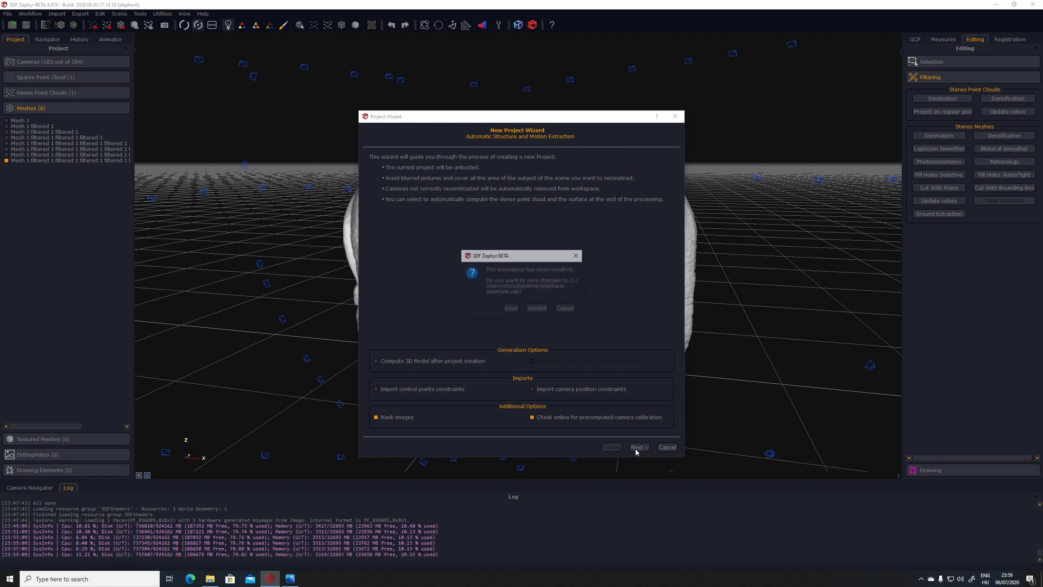
left_click(534, 309)
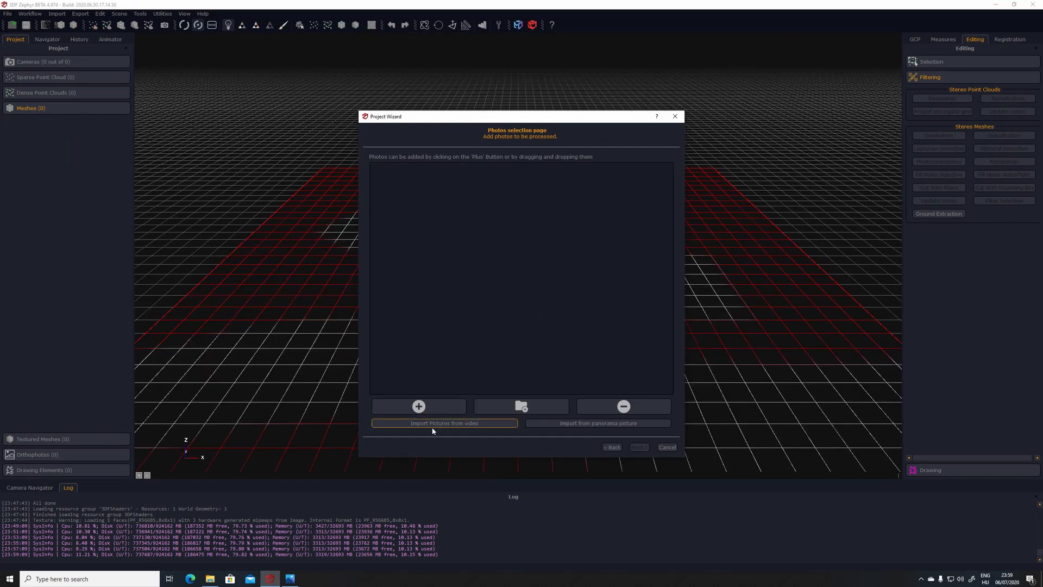
Add all images from the mask2 folder to the new project and launch Masquerade from the masking setup
left_click(520, 409)
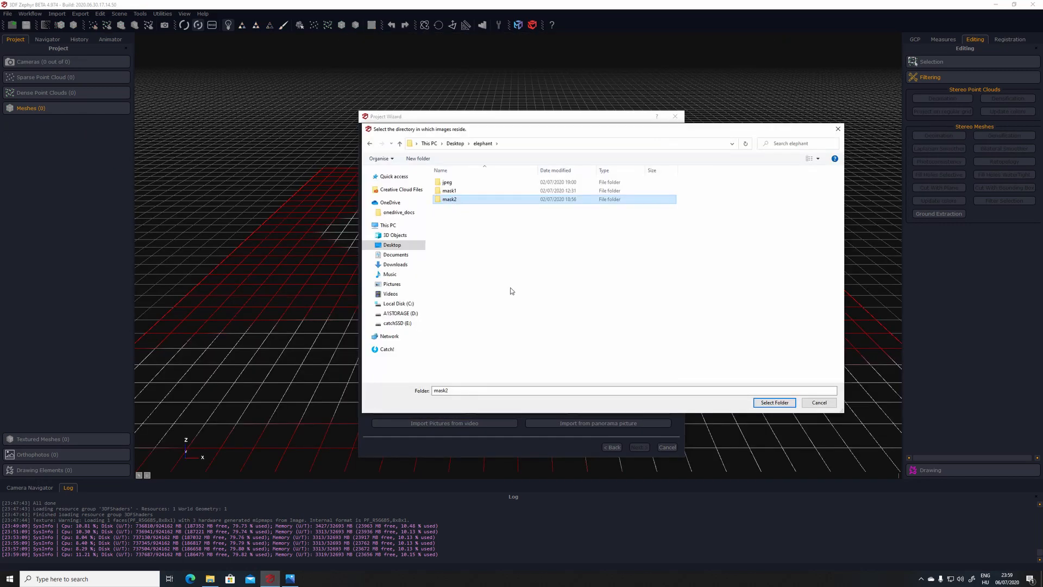
left_click(774, 403)
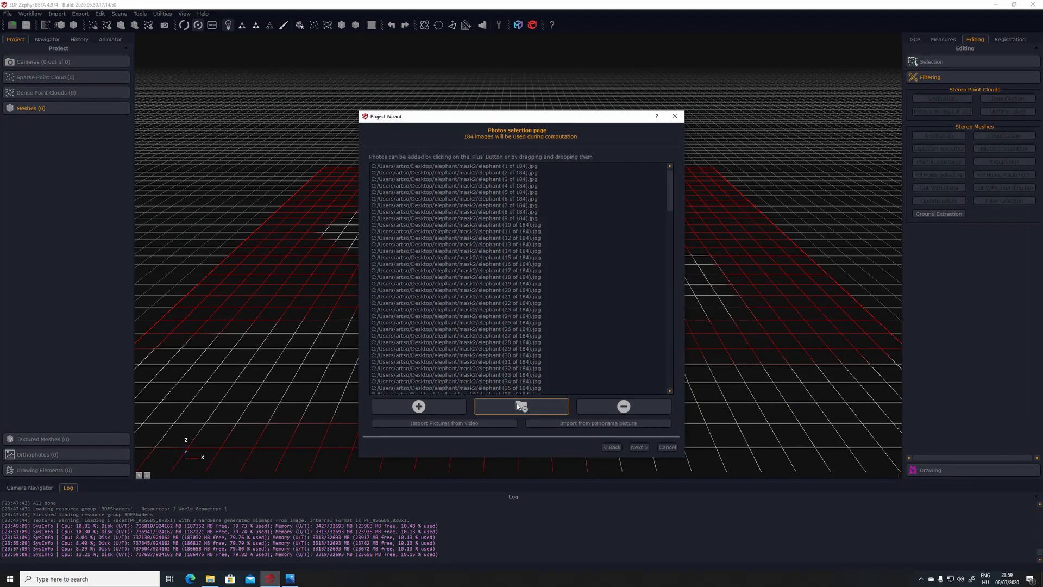
left_click(639, 448)
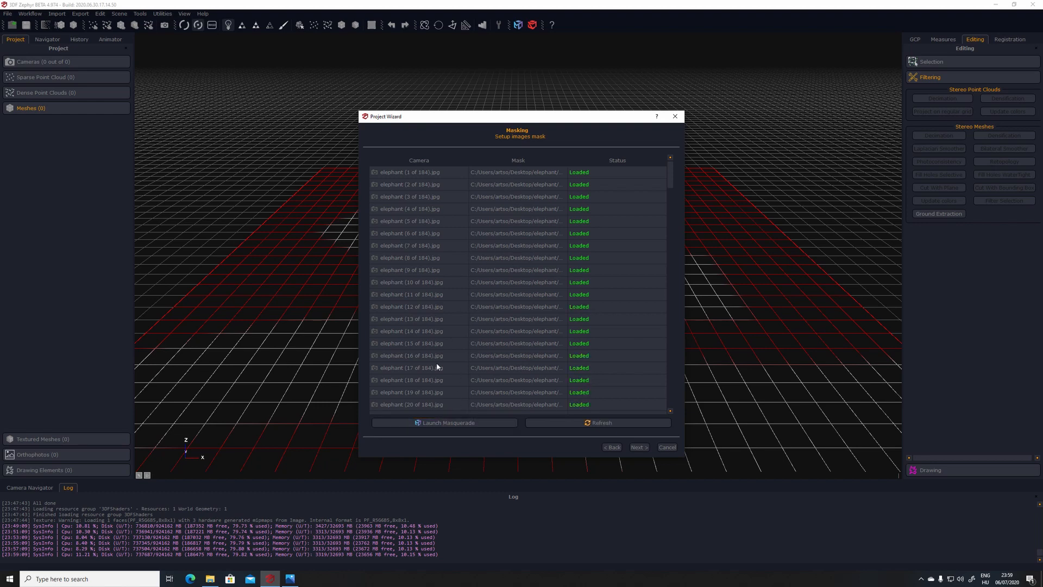
left_click(454, 424)
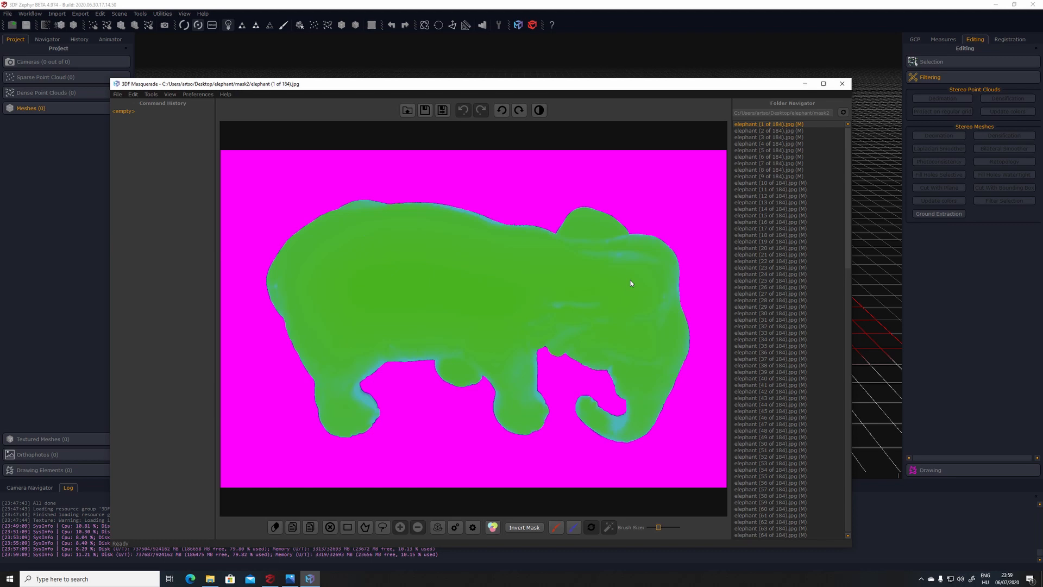
left_click_drag(549, 88, 562, 62)
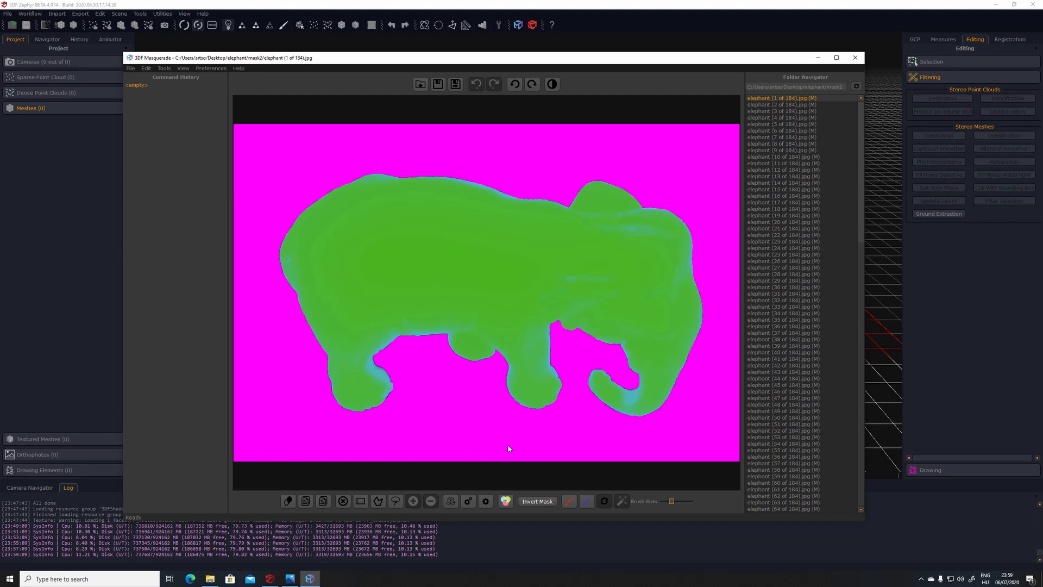
left_click(505, 501)
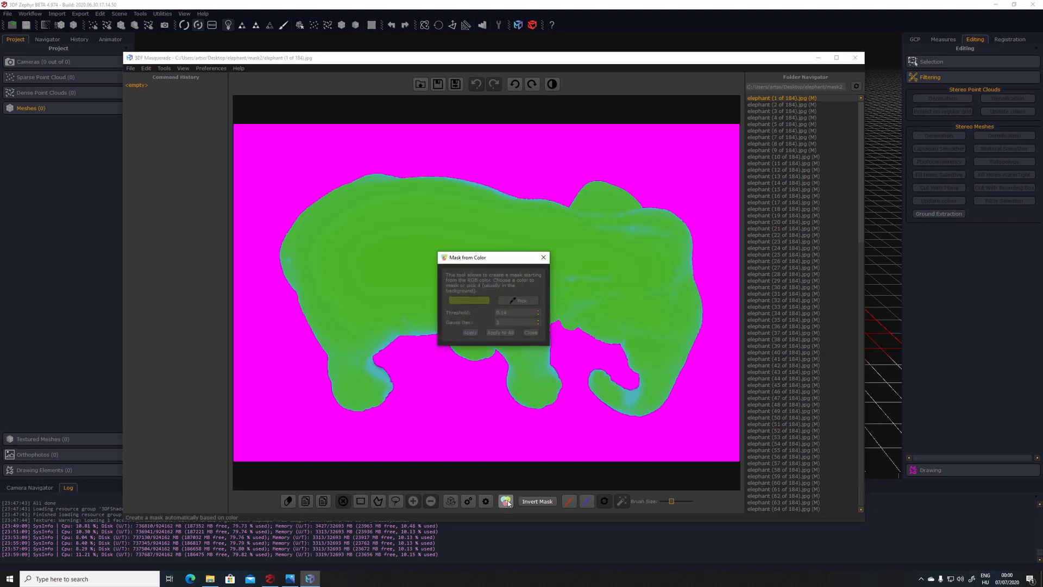
left_click_drag(508, 258, 480, 311)
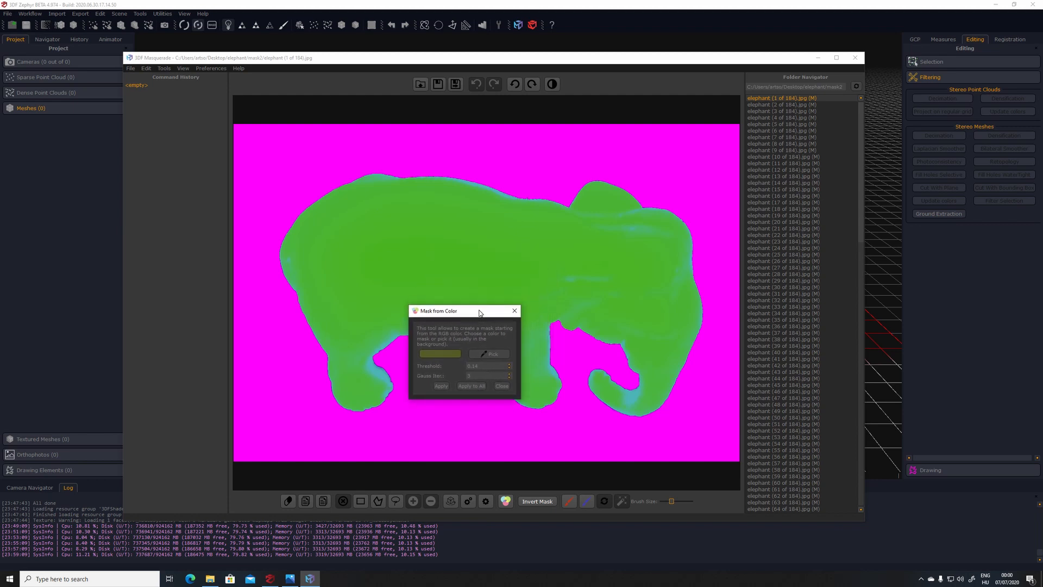
left_click(514, 313)
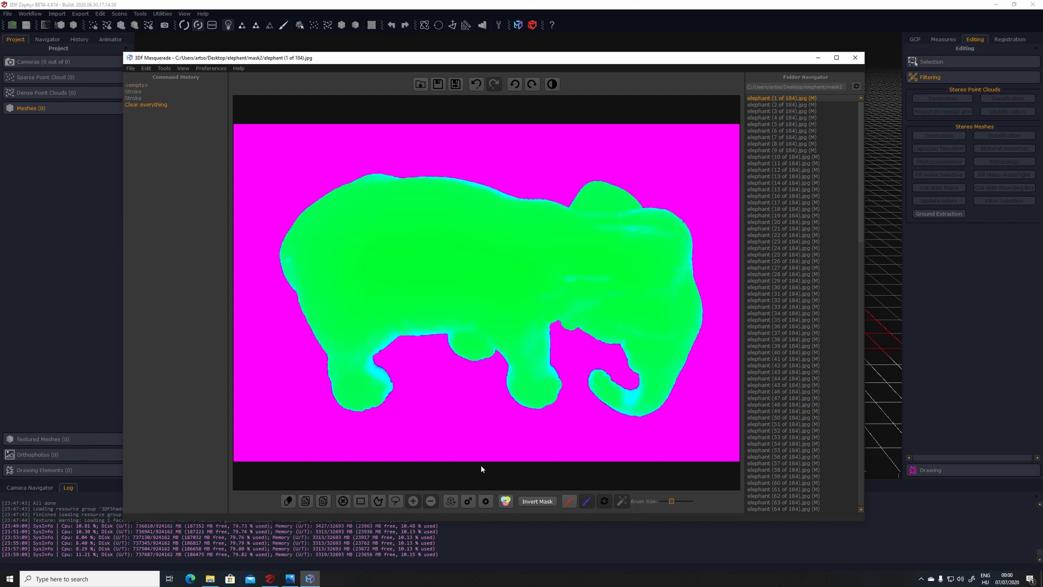
Create a mask from the magenta background color on elephant (1 of 184) and check it in the black-and-white mask view
left_click(505, 501)
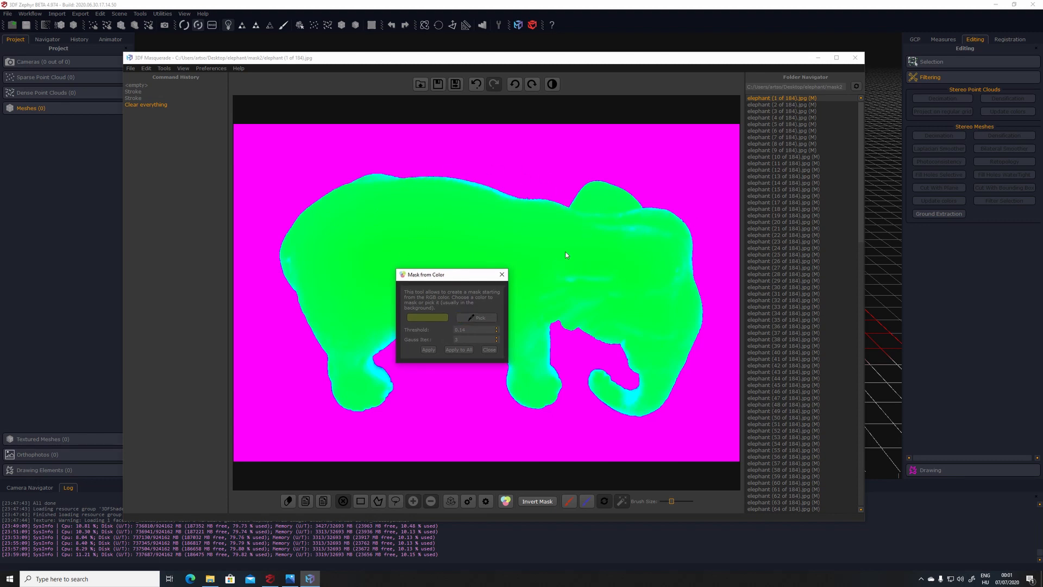
left_click(477, 317)
left_click(573, 179)
left_click(429, 349)
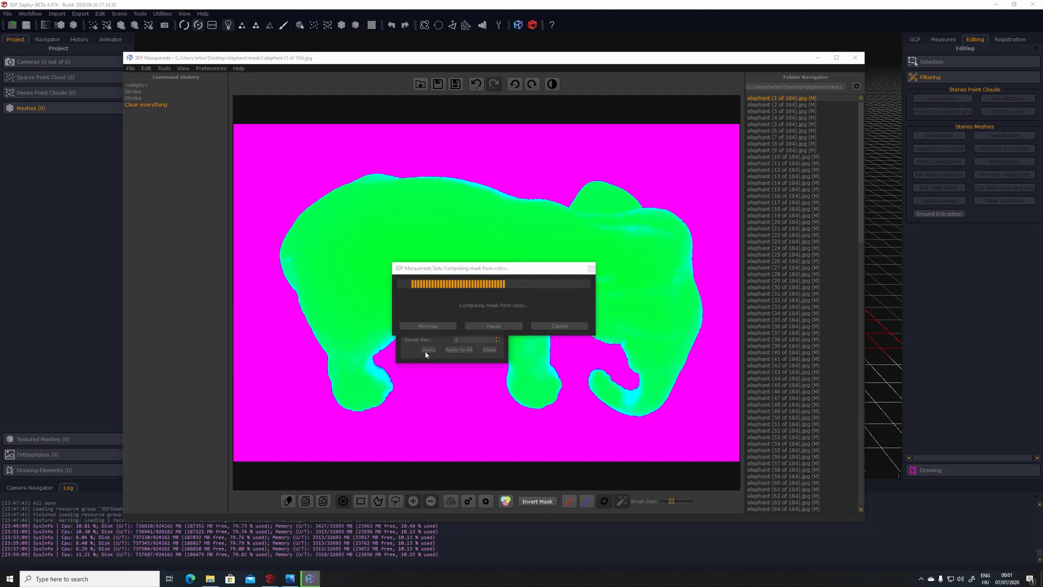
left_click(552, 84)
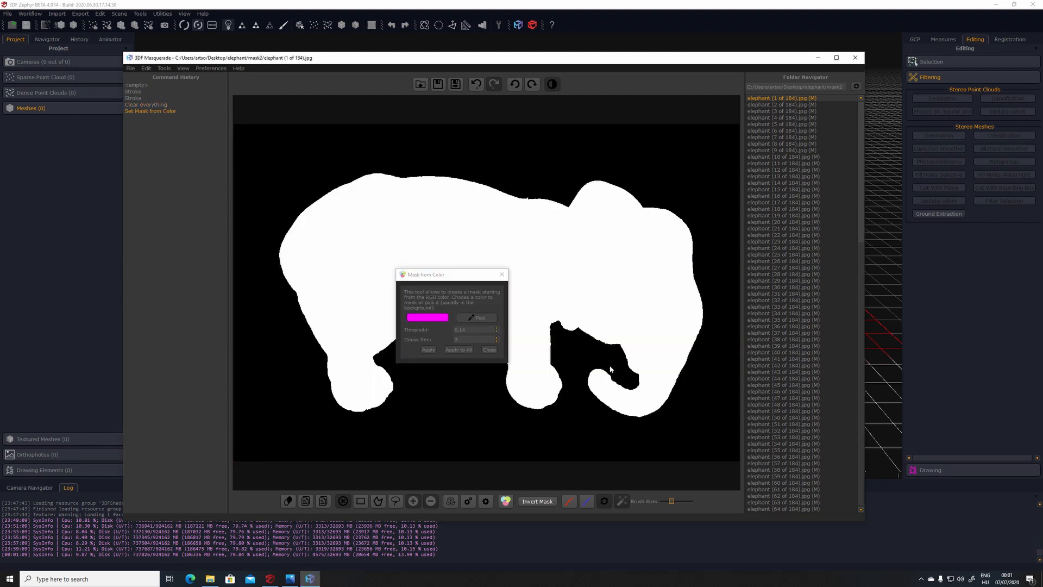
left_click(554, 84)
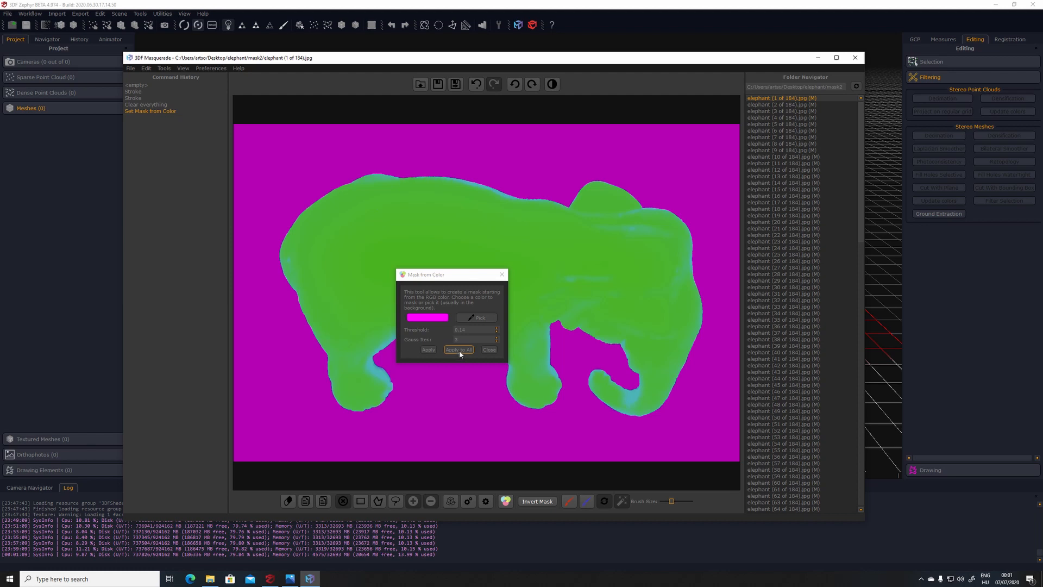
Look over the image list in Masquerade, and exit Masquerade while discarding the new color mask
scroll(792, 250, "down", 20)
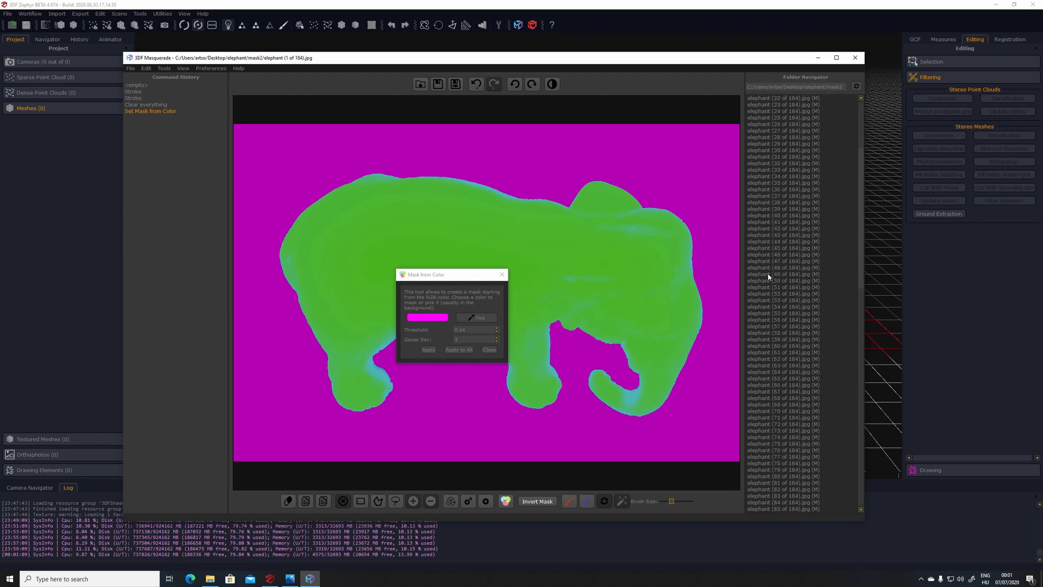
scroll(772, 287, "down", 18)
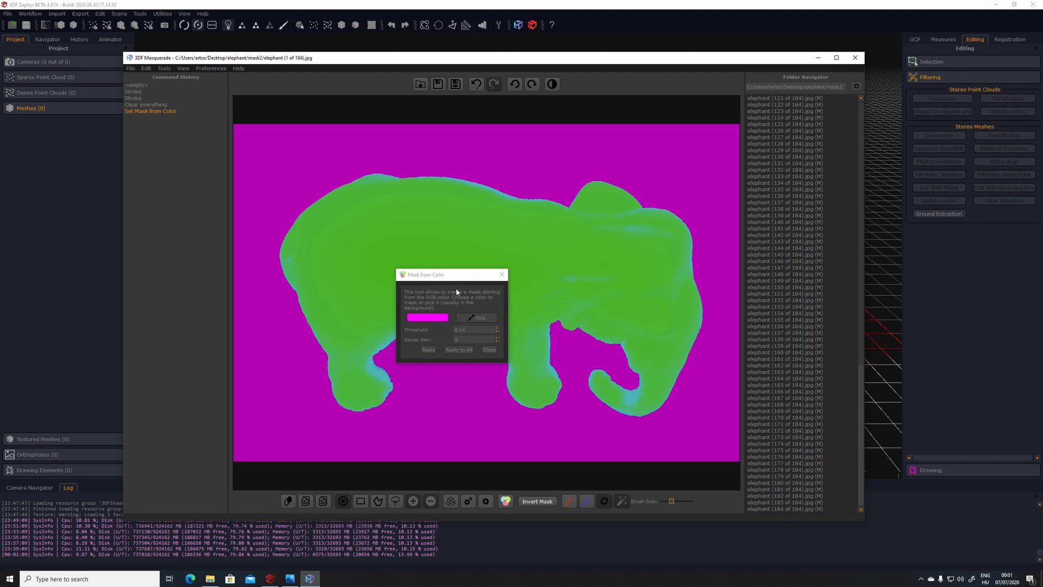
left_click(502, 275)
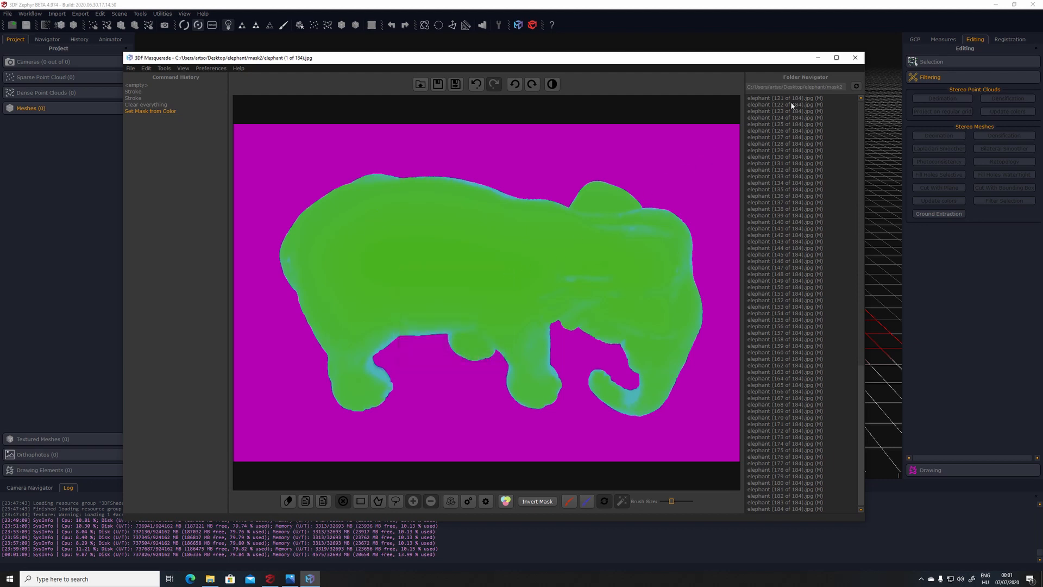
left_click(855, 57)
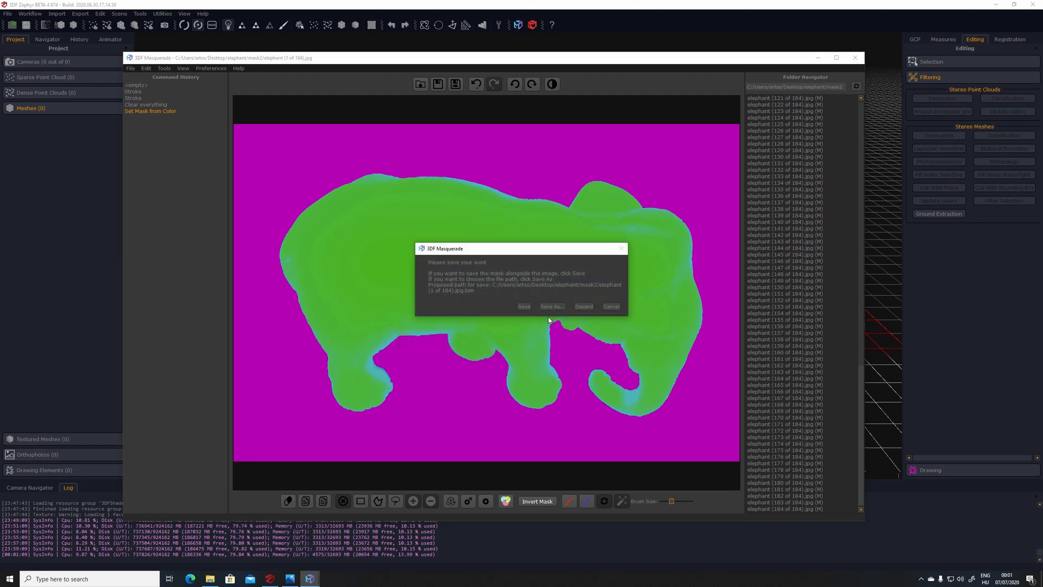
left_click(583, 307)
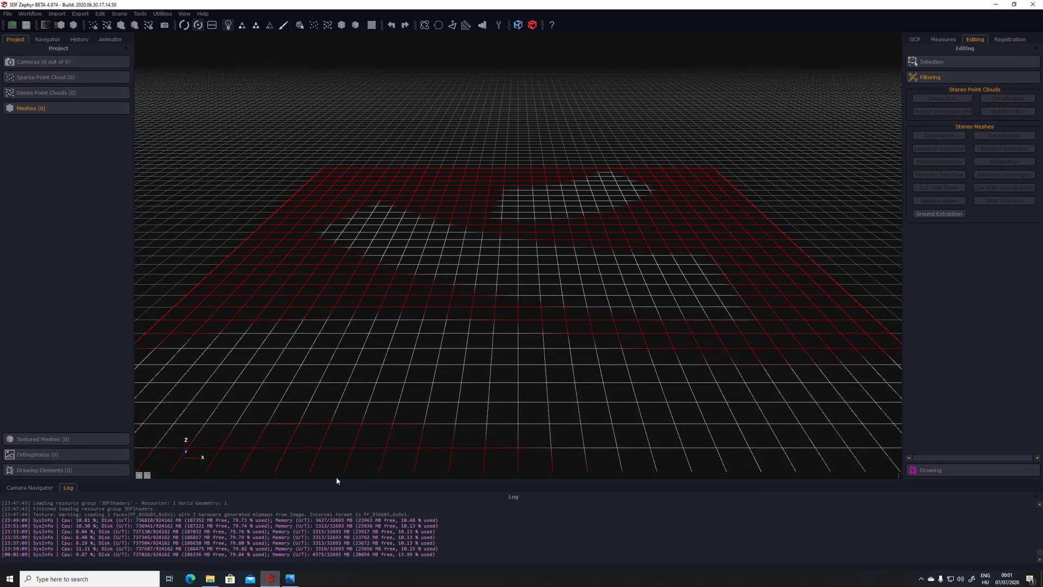
Switch to File Explorer and open the mask2 folder inside the Desktop's elephant folder
mouse_move(276, 584)
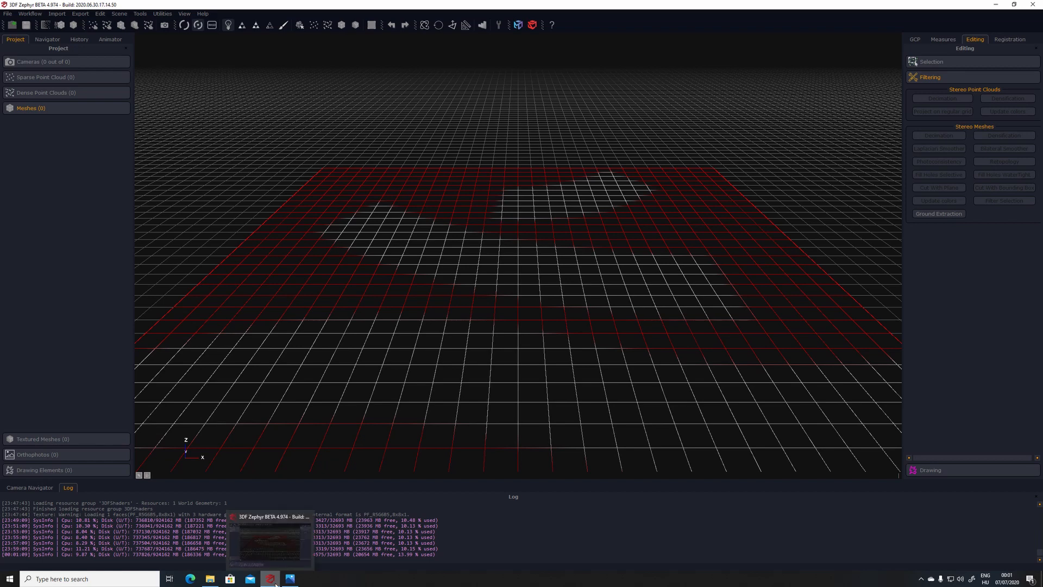
left_click(210, 579)
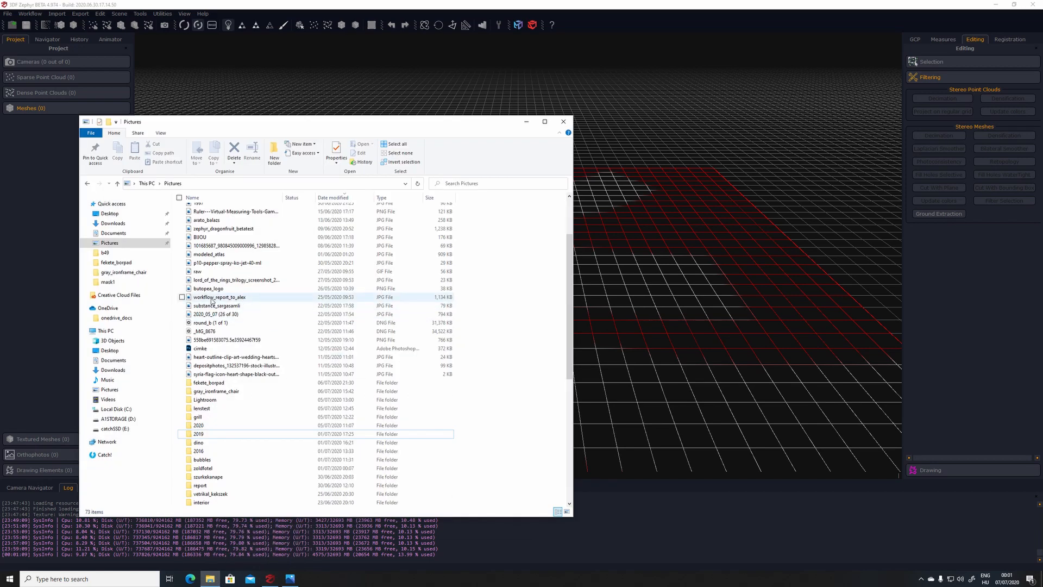
left_click(111, 215)
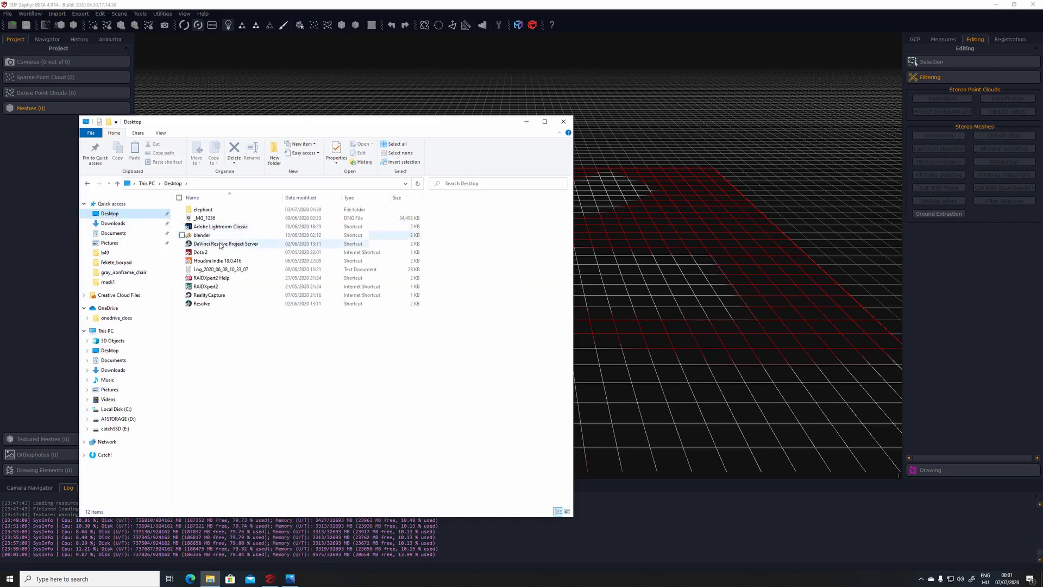
double_click(203, 210)
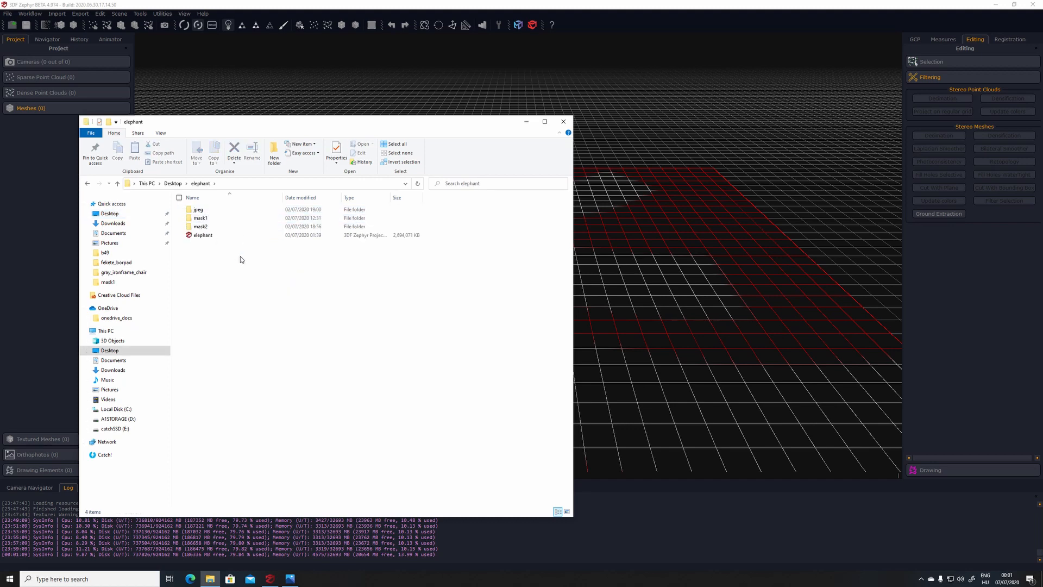
double_click(210, 228)
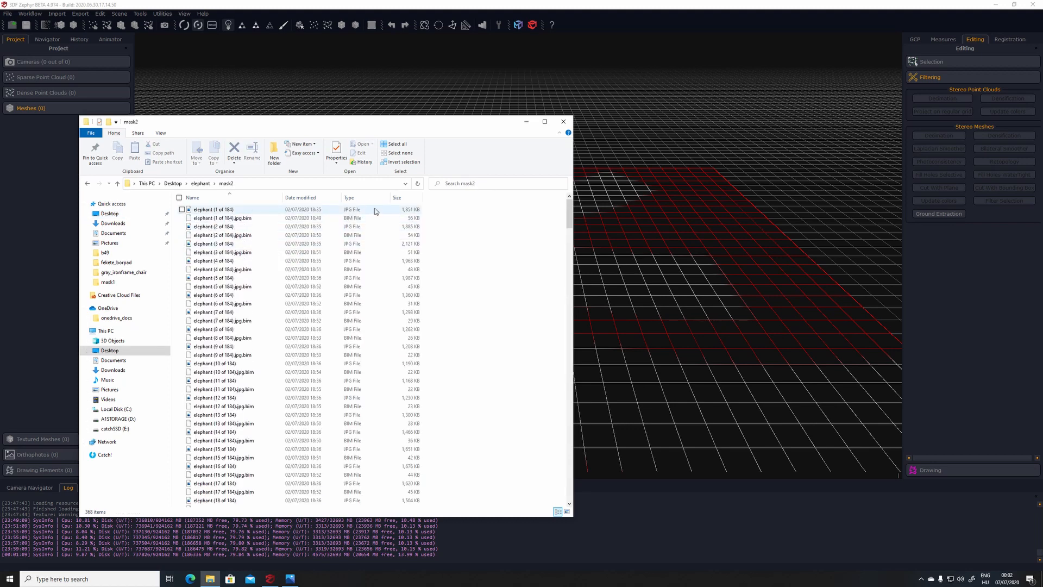
Search the mask2 folder for bim files, and leave the search results for the Desktop
left_click(490, 185)
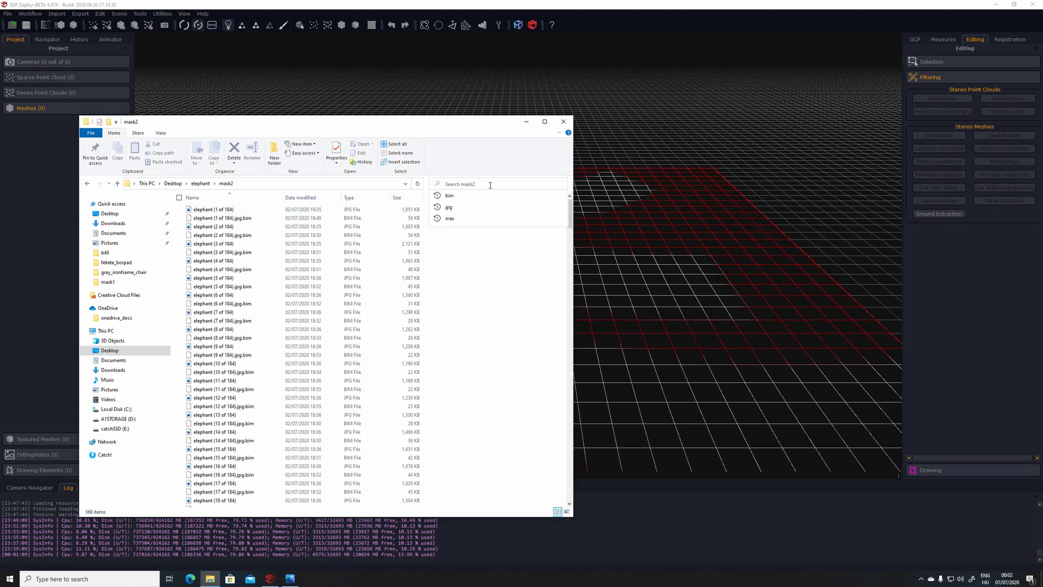
type("bim")
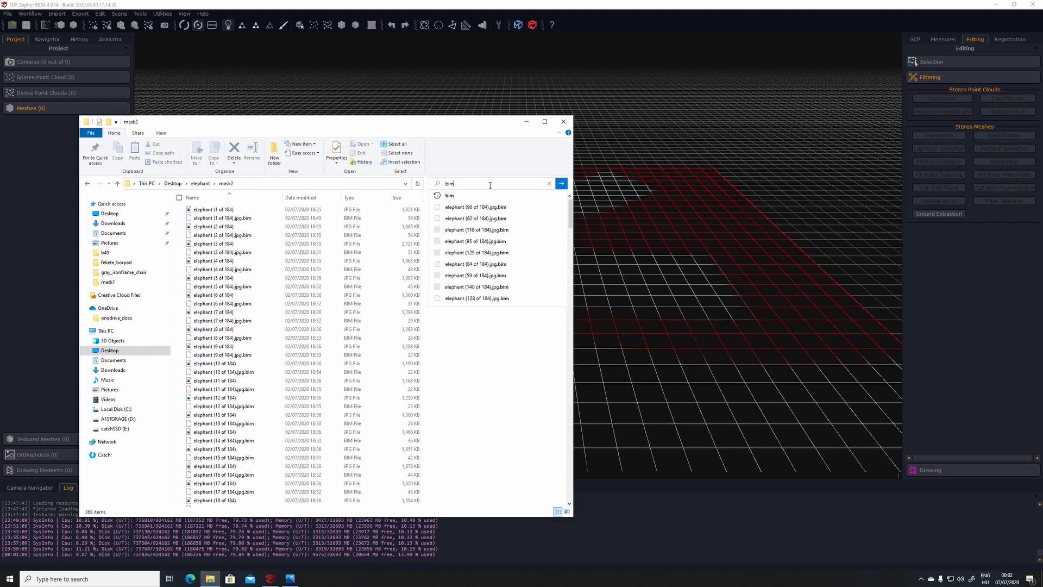
left_click(561, 183)
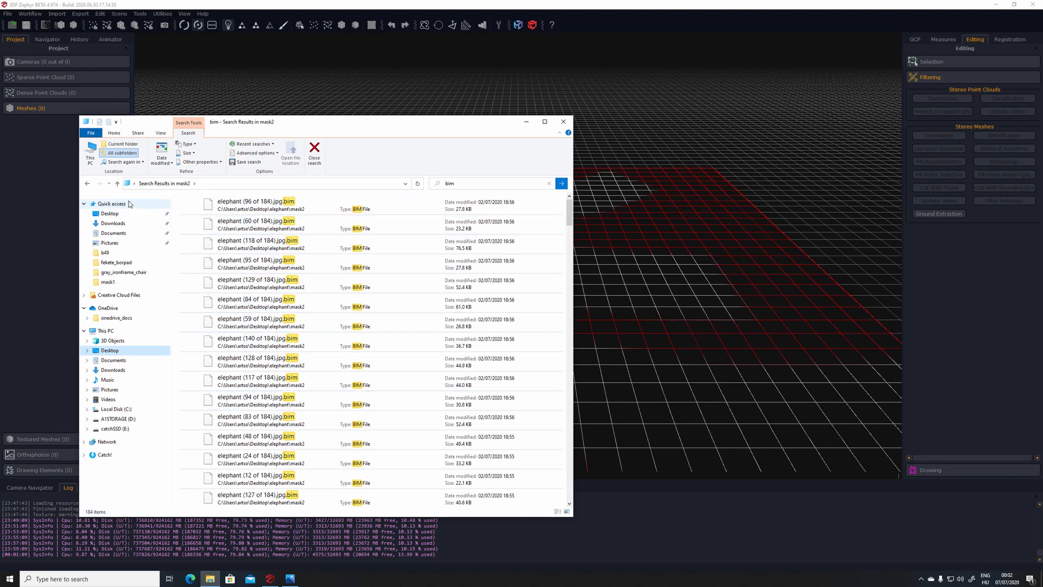
left_click(117, 184)
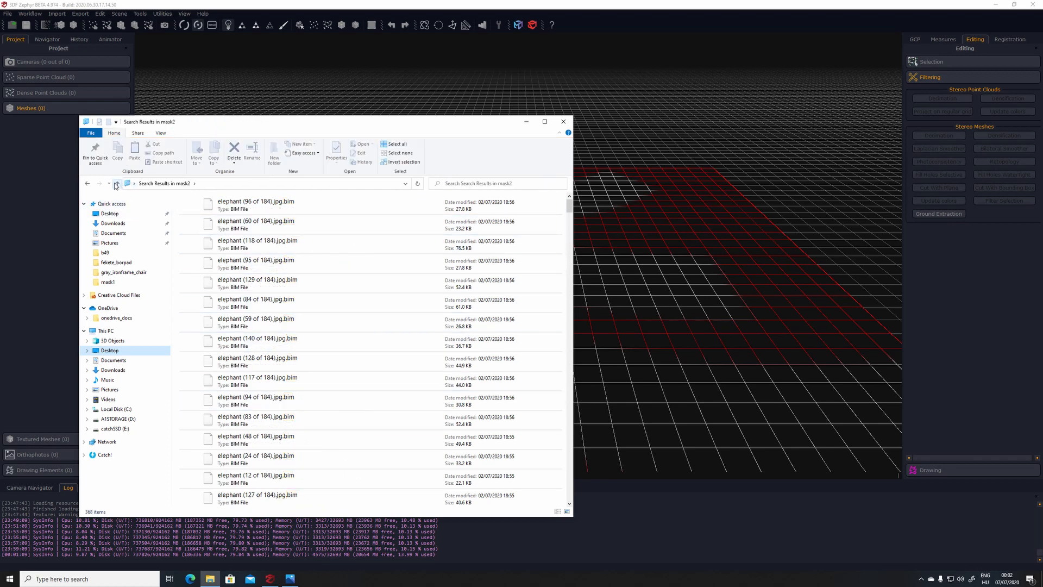
left_click(116, 184)
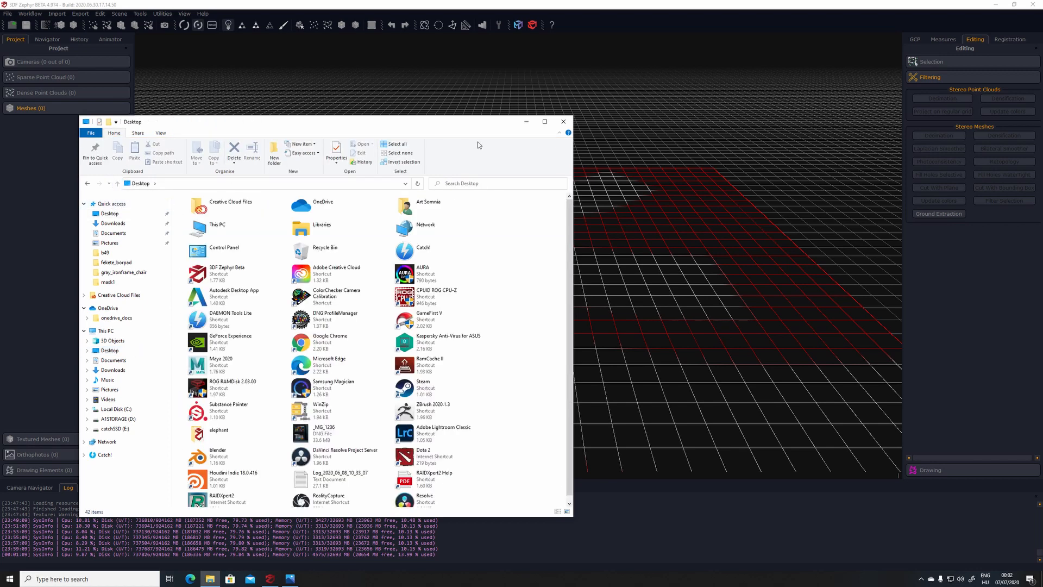
Minimise the open windows and open the jpeg folder inside the desktop's elephant folder
left_click(524, 122)
left_click(996, 4)
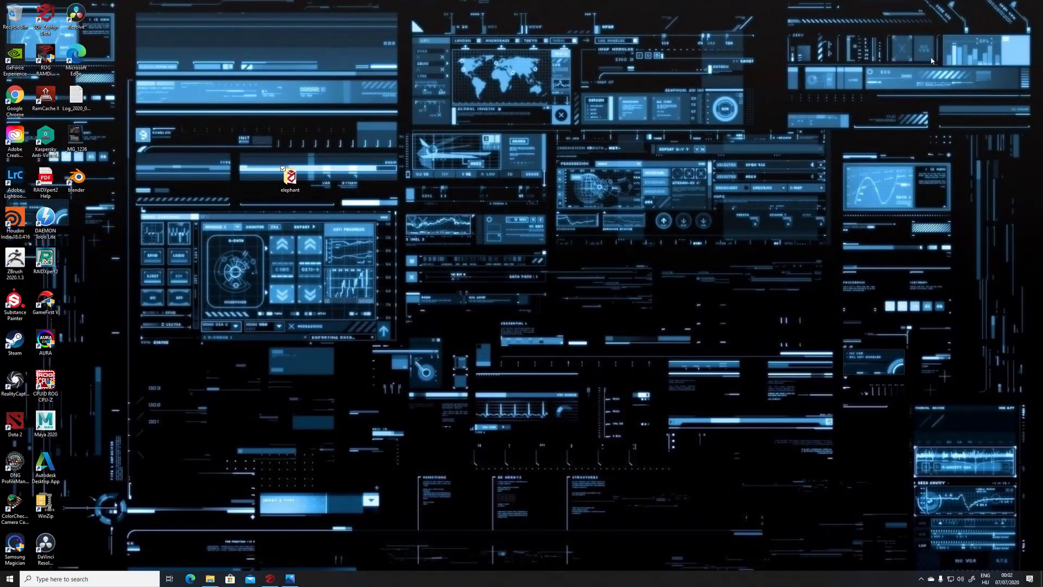
double_click(290, 179)
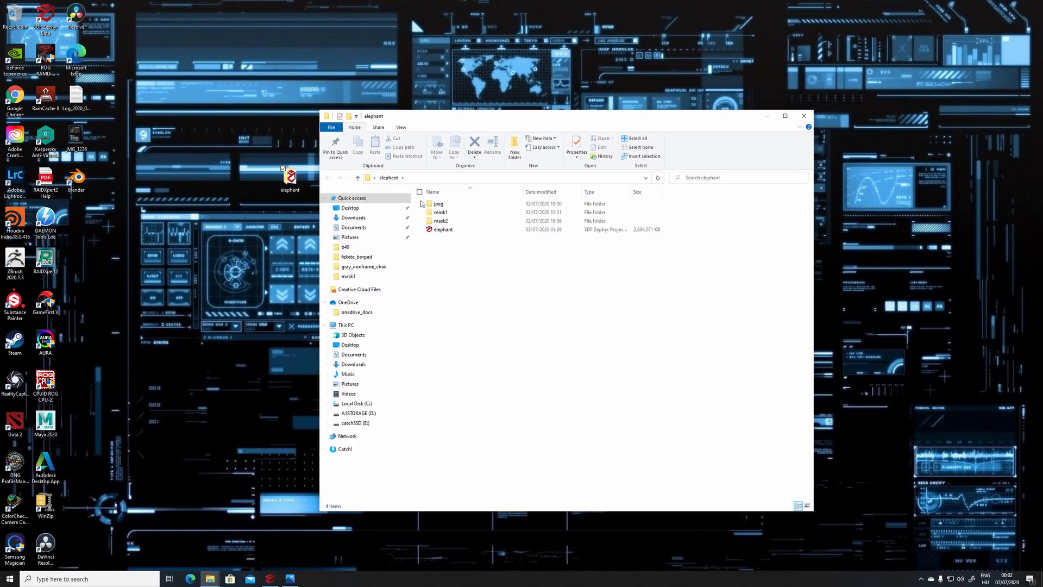
double_click(443, 204)
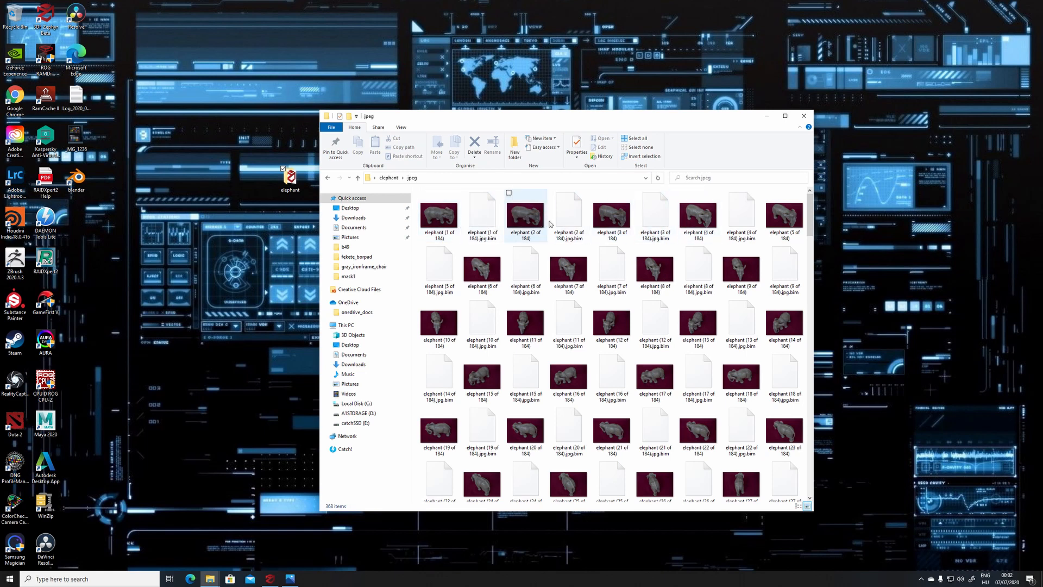
Look at the images in the mask1 and mask2 folders, and return to the jpeg folder
left_click(357, 178)
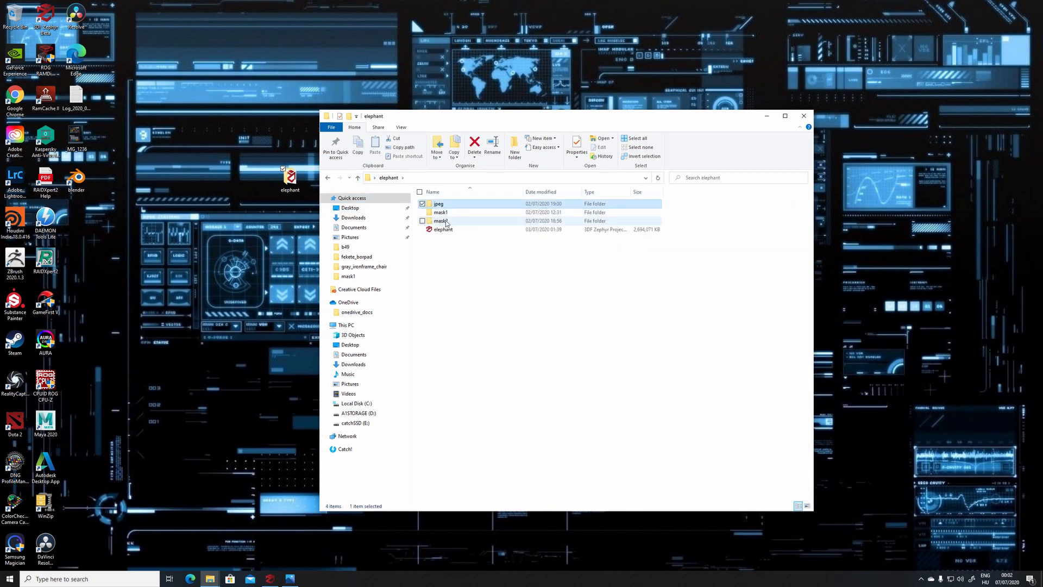
double_click(440, 212)
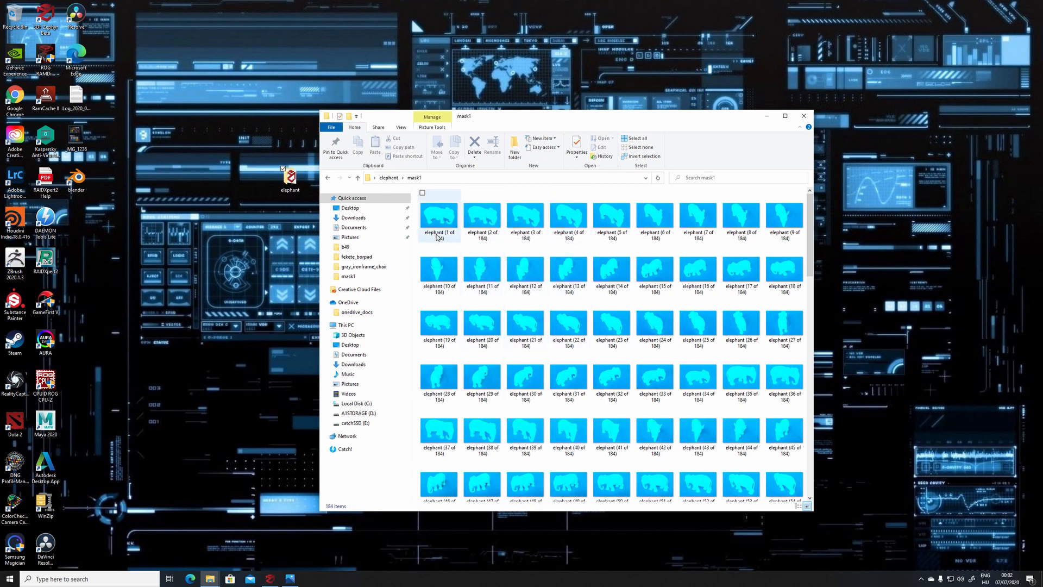
left_click(357, 178)
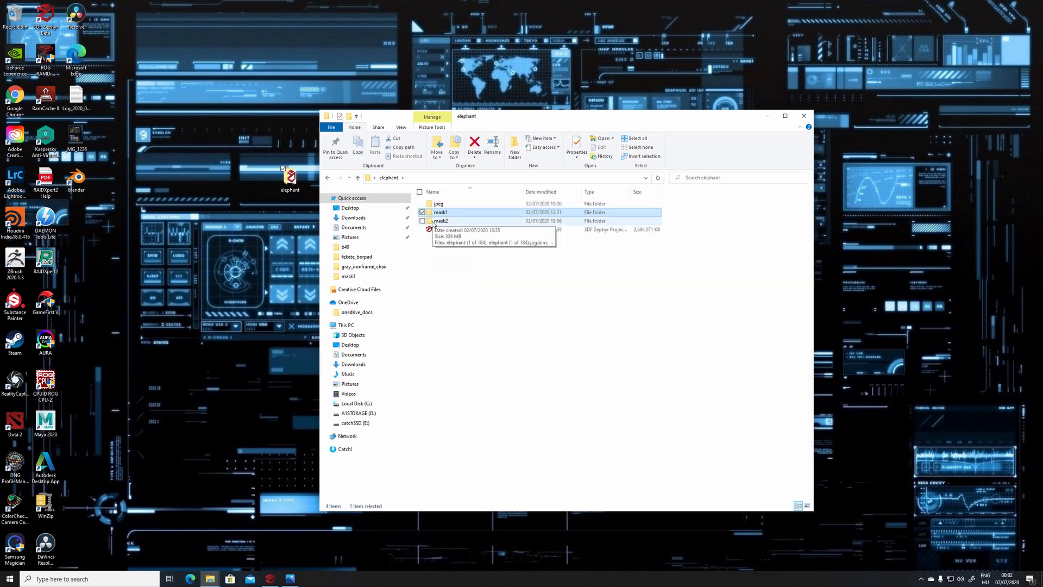
double_click(440, 221)
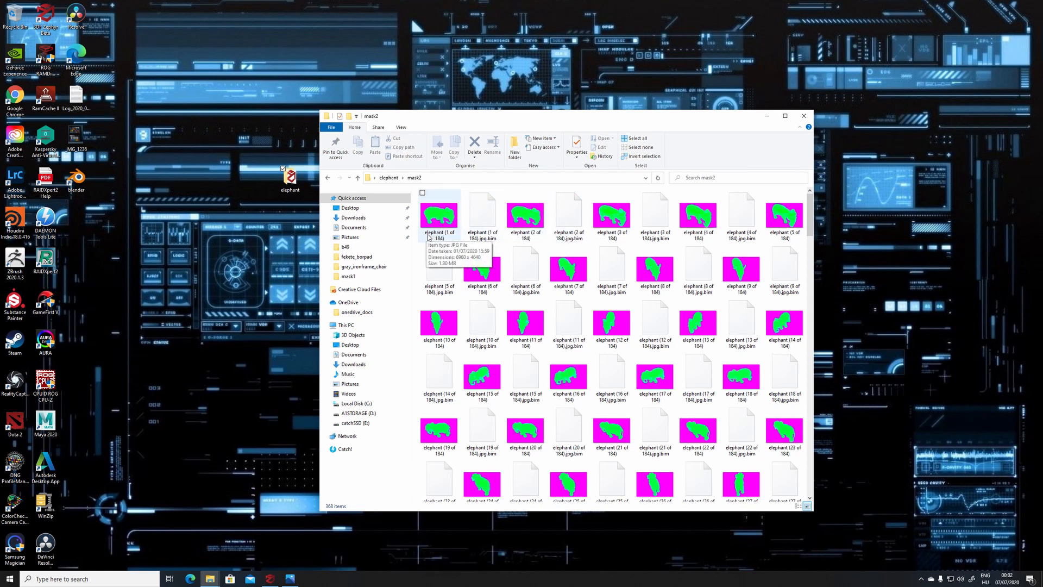
left_click(357, 178)
left_click(439, 204)
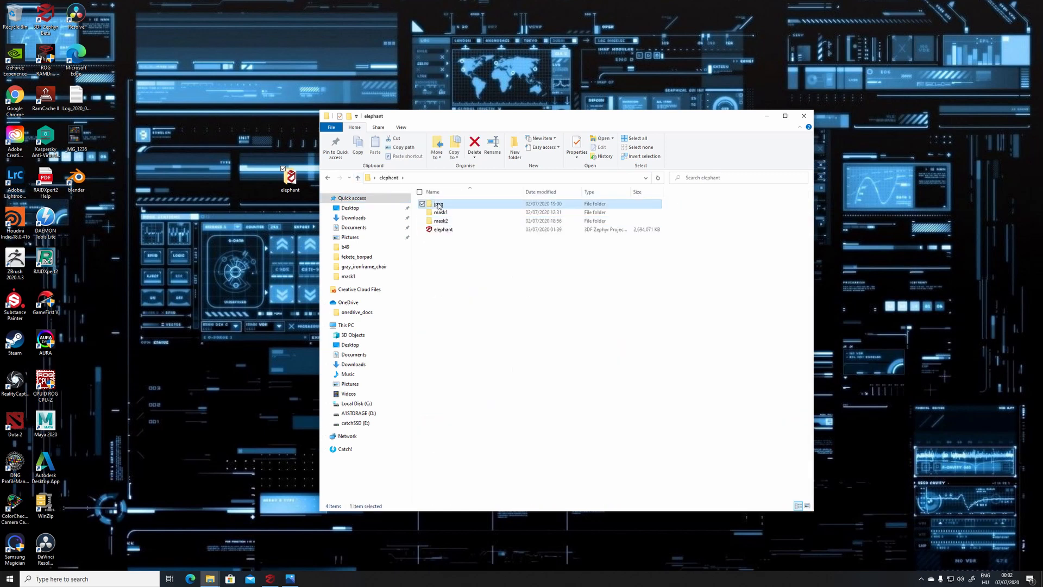
double_click(439, 204)
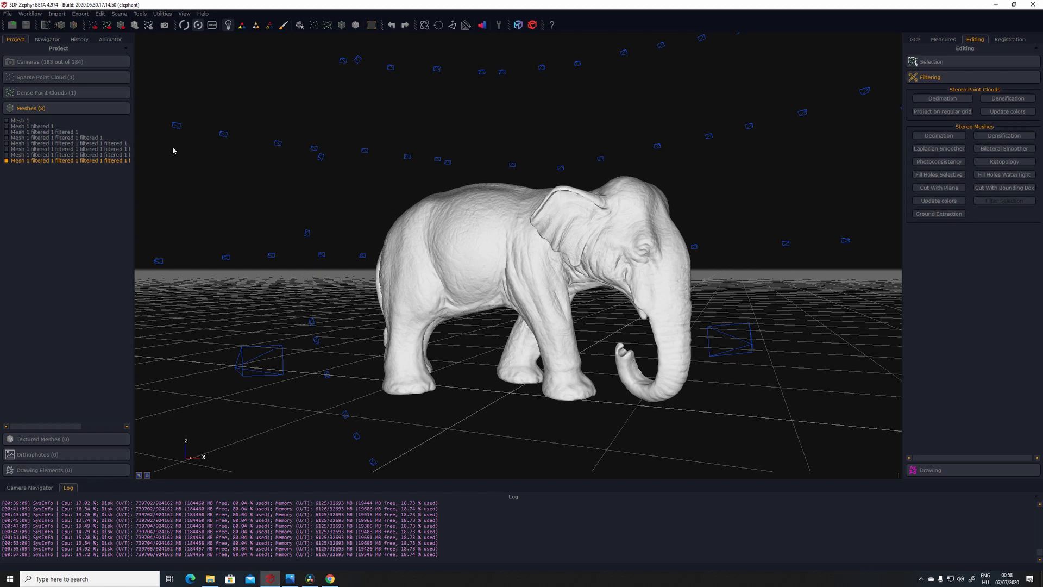
Start a new 3DF Zephyr project with image masking enabled, discarding the changes to the current workspace
left_click(36, 15)
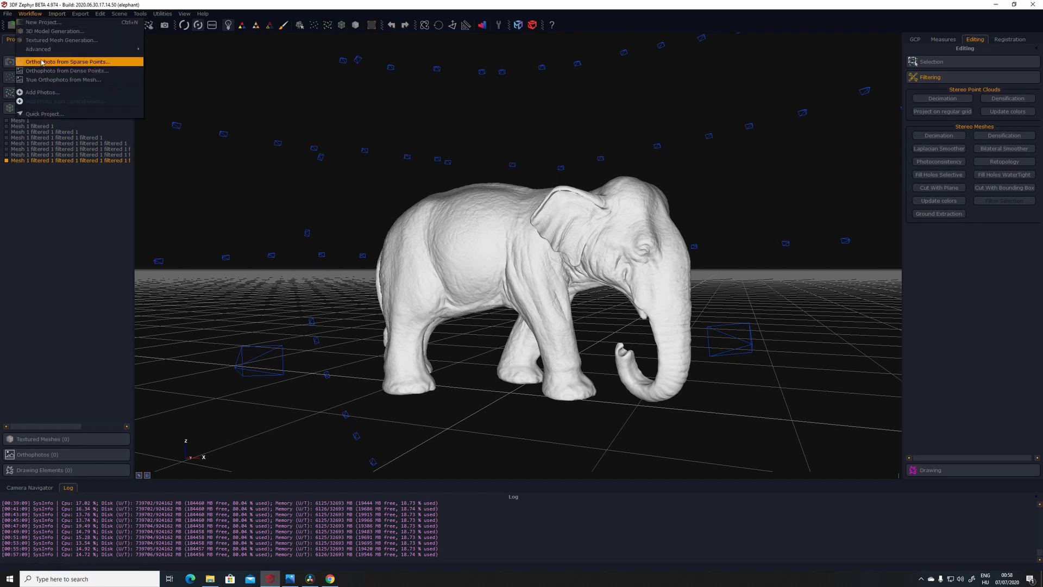
left_click(43, 22)
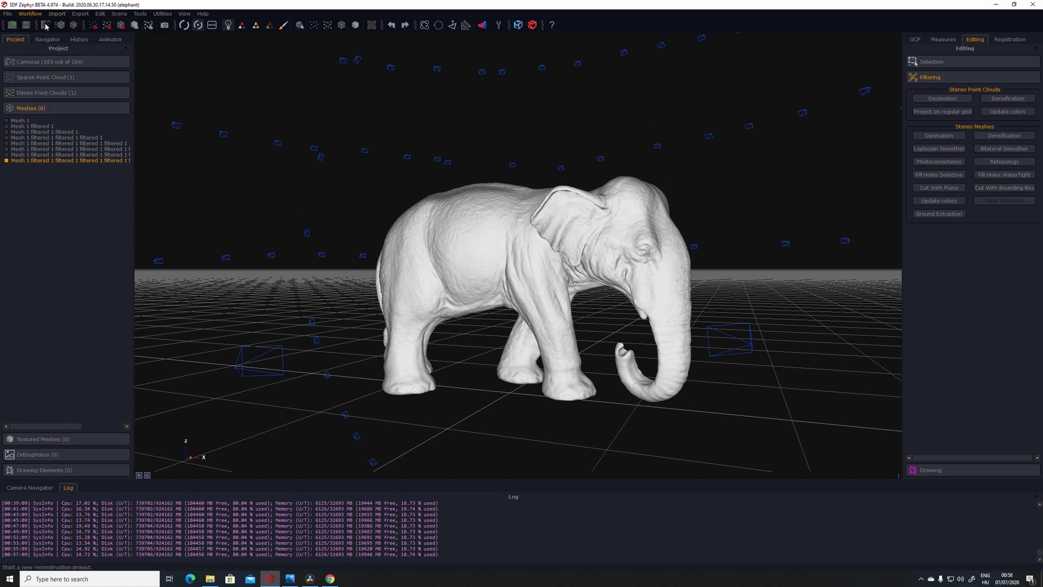
left_click(375, 417)
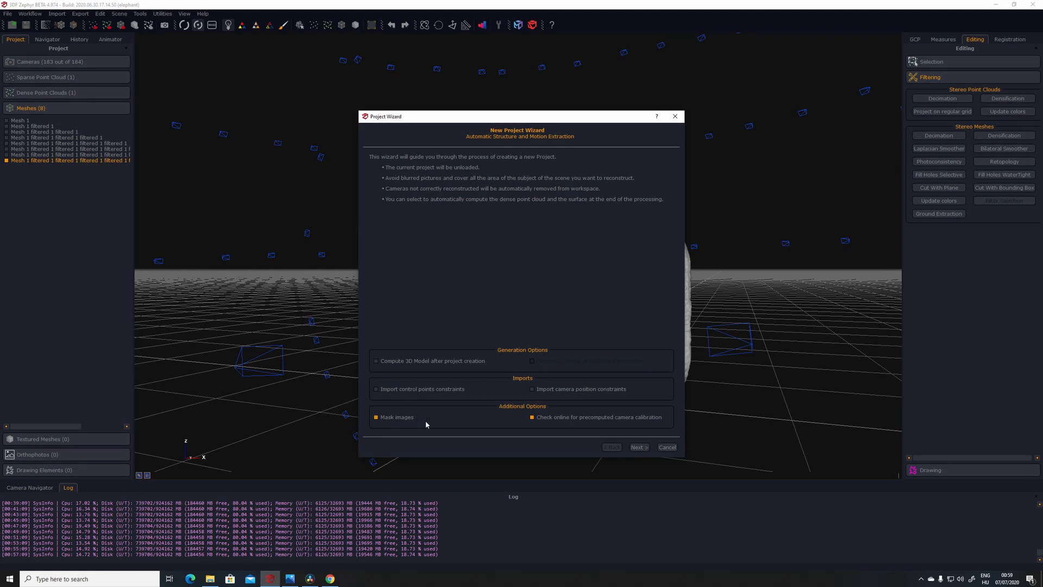
left_click(640, 447)
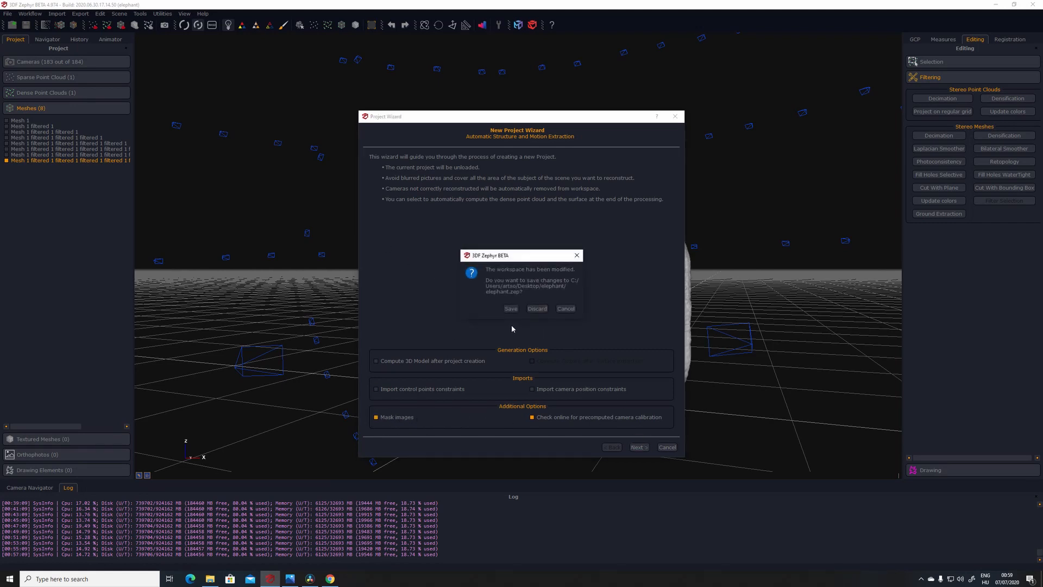
left_click(537, 309)
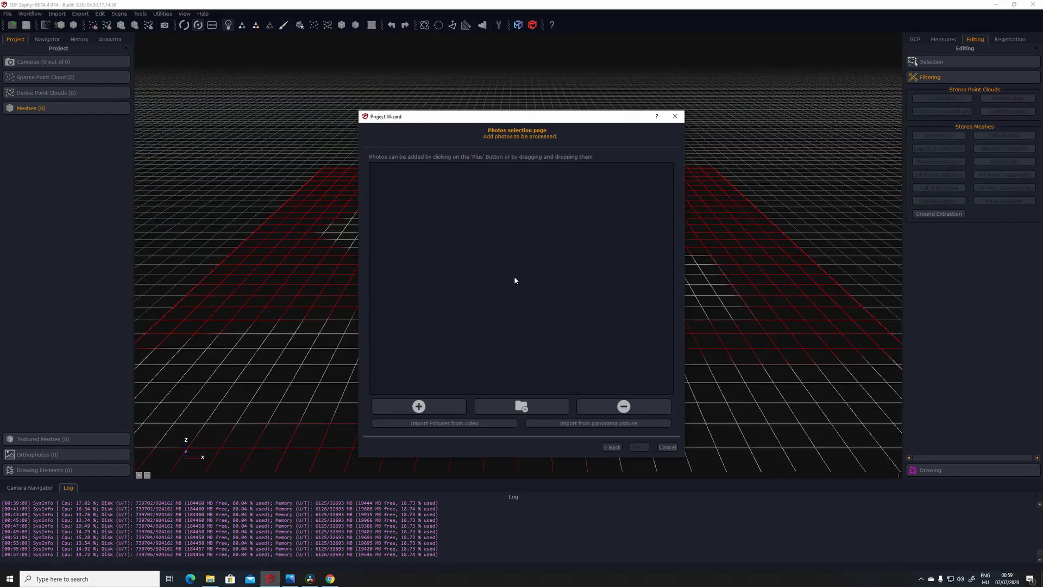
Add all photos from the elephant project's jpeg folder to the new project
left_click(503, 405)
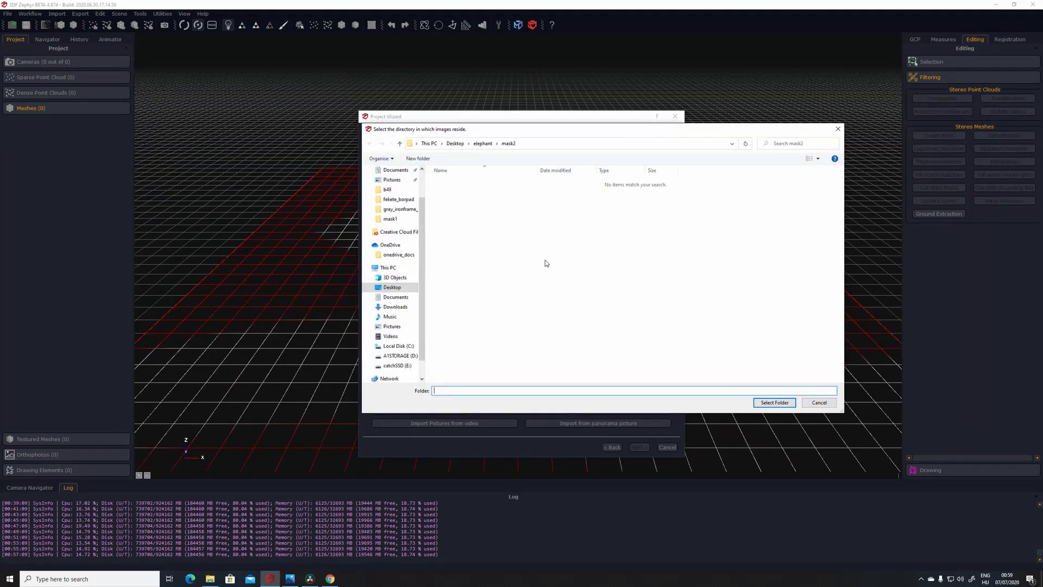
left_click(400, 144)
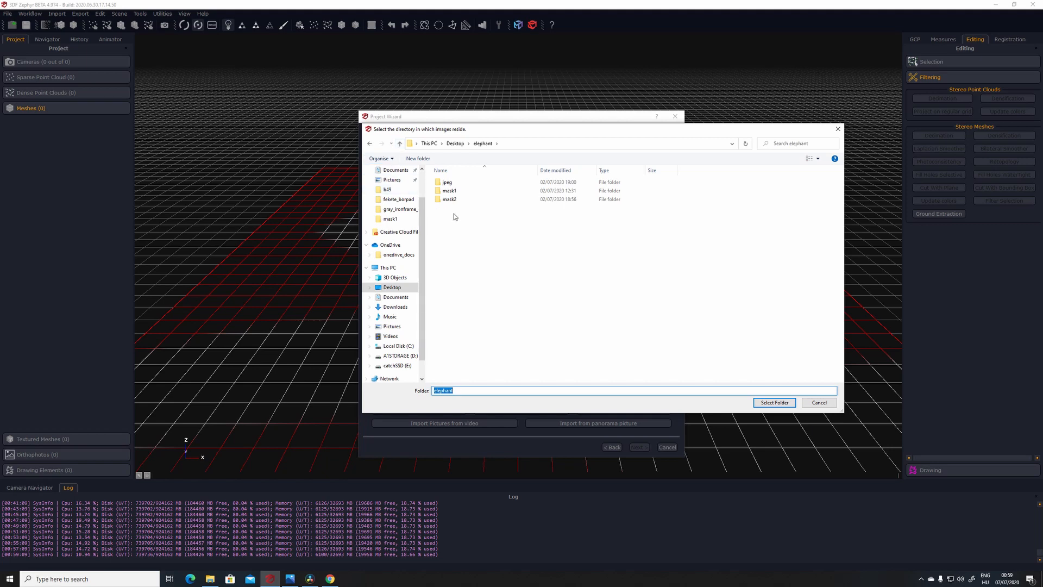
left_click(449, 183)
left_click(766, 402)
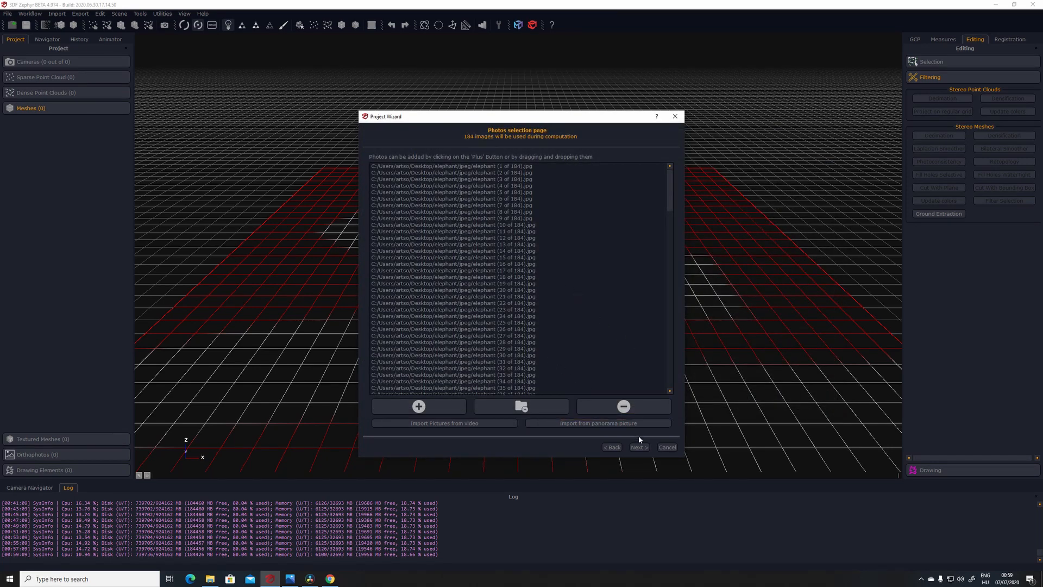
Continue to the masking setup and review the mask status of the photos down the list
left_click(638, 446)
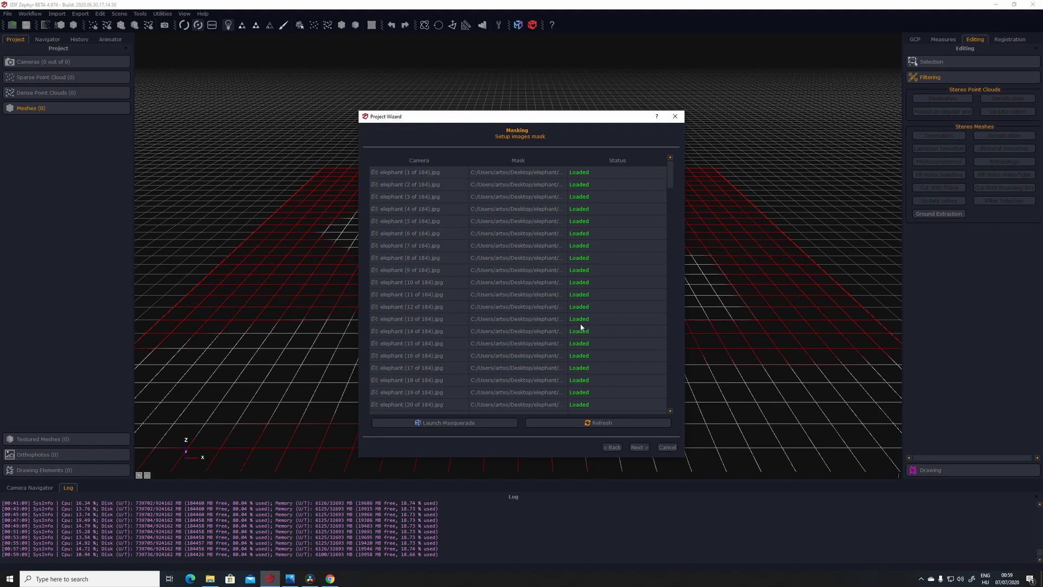
scroll(610, 250, "down", 20)
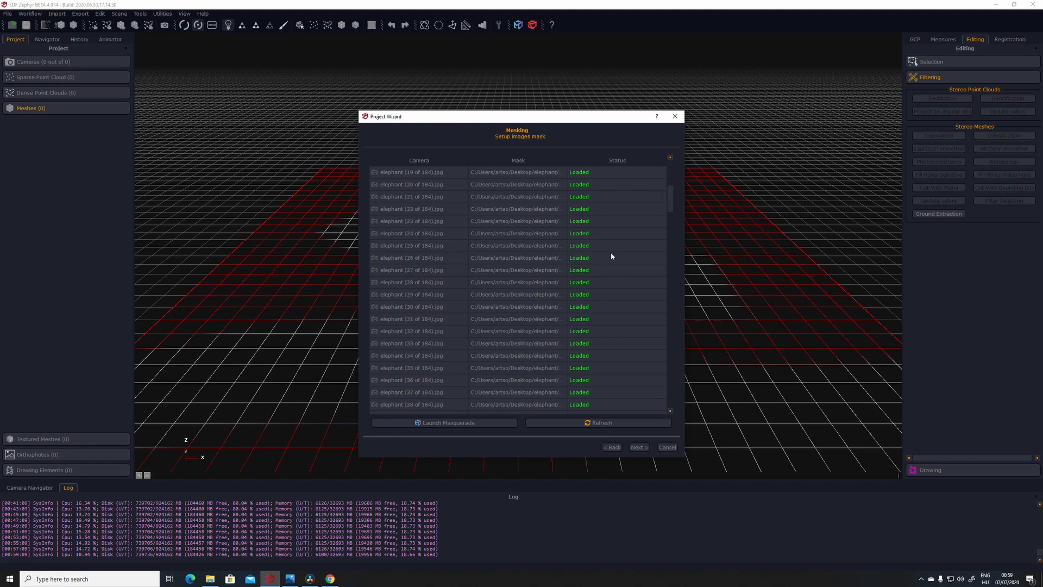
scroll(615, 284, "down", 20)
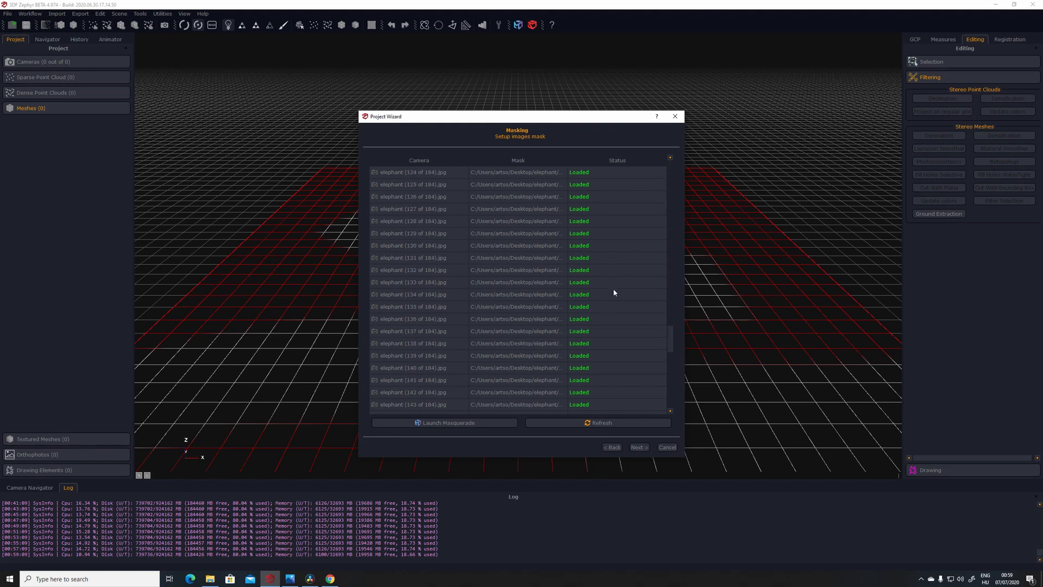
scroll(609, 333, "up", 4)
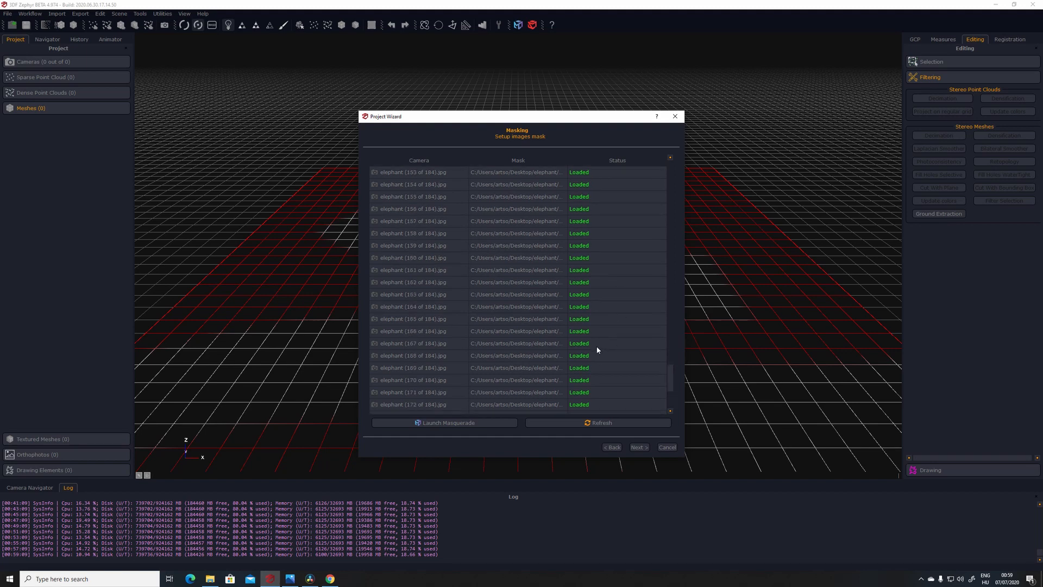
Launch Masquerade, compare elephant (1 of 184) in the overlay and black-and-white mask views, scan the image list, and close Masquerade
left_click(439, 422)
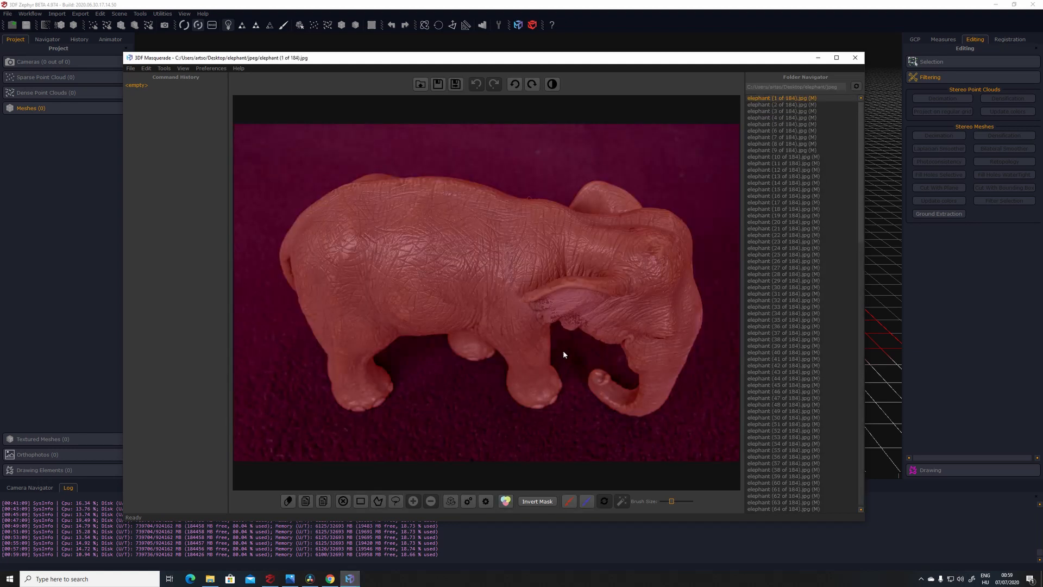
left_click(553, 86)
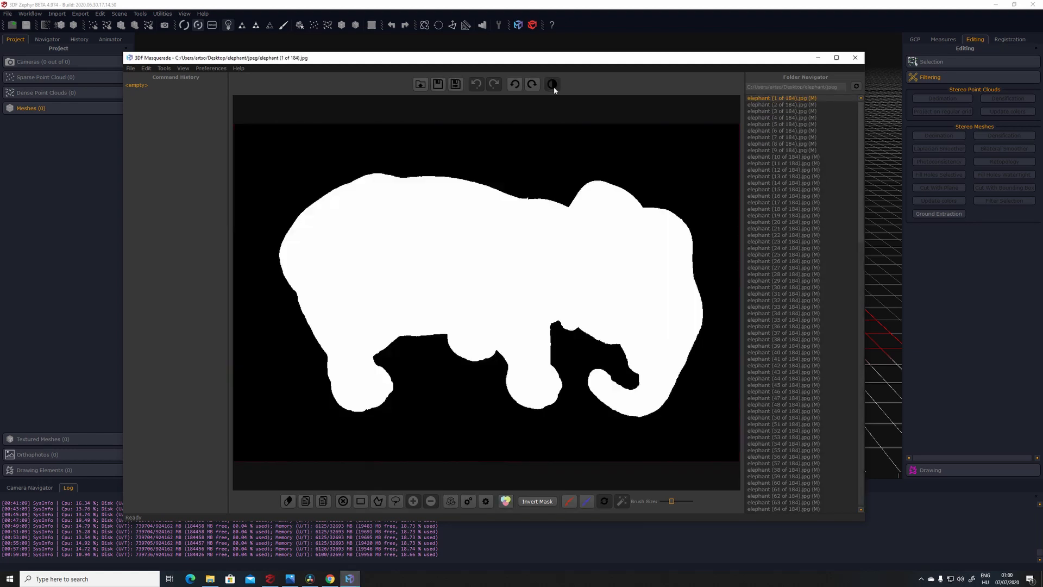
left_click(553, 86)
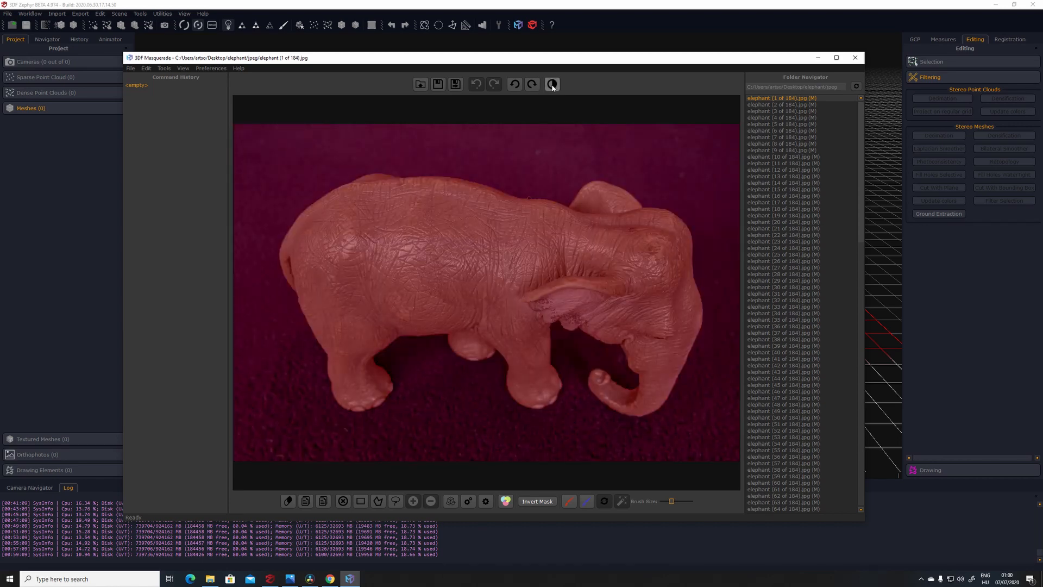
left_click(553, 85)
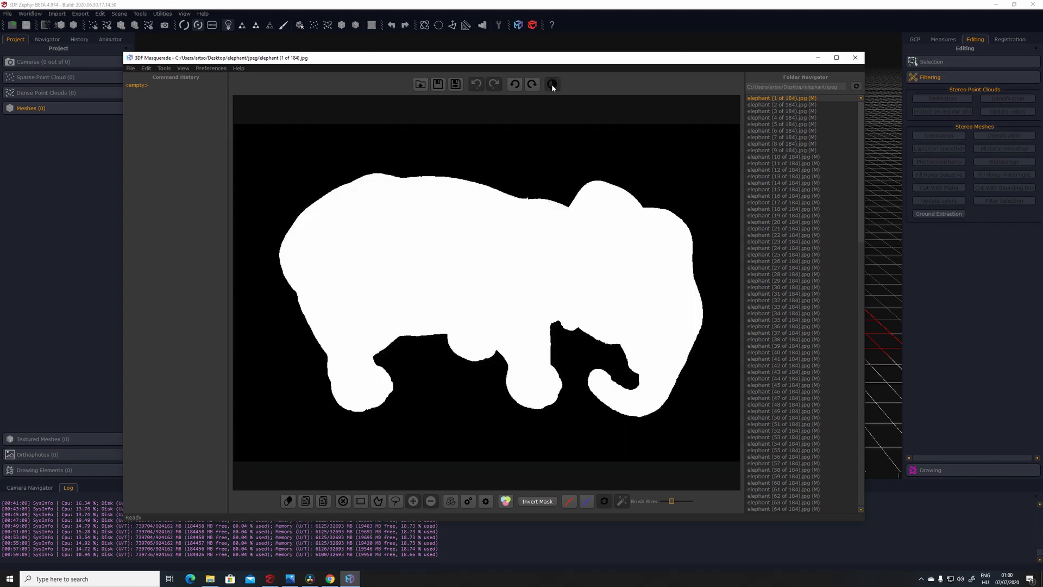
left_click(552, 86)
scroll(791, 261, "down", 11)
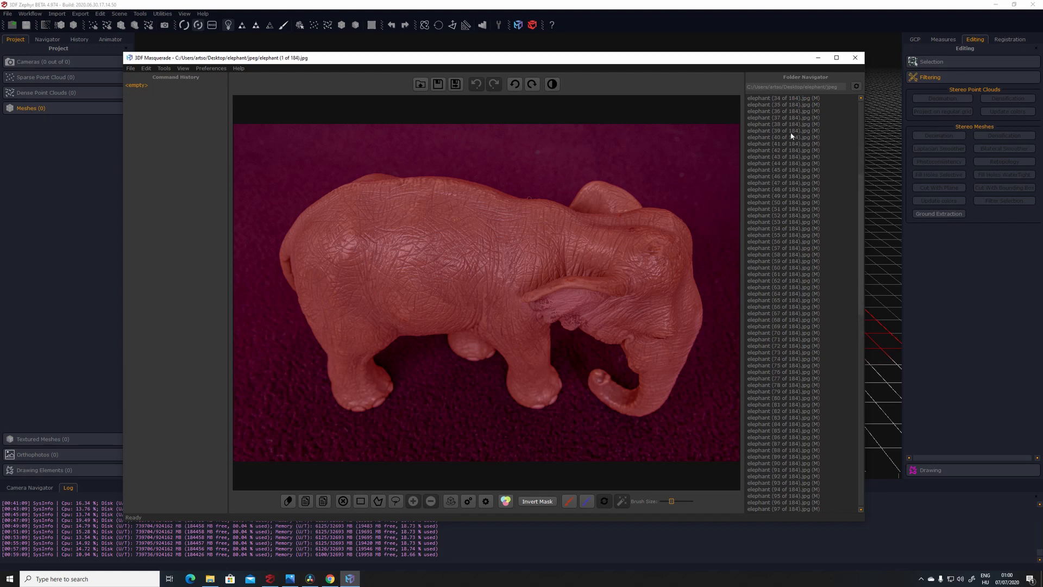
left_click(854, 59)
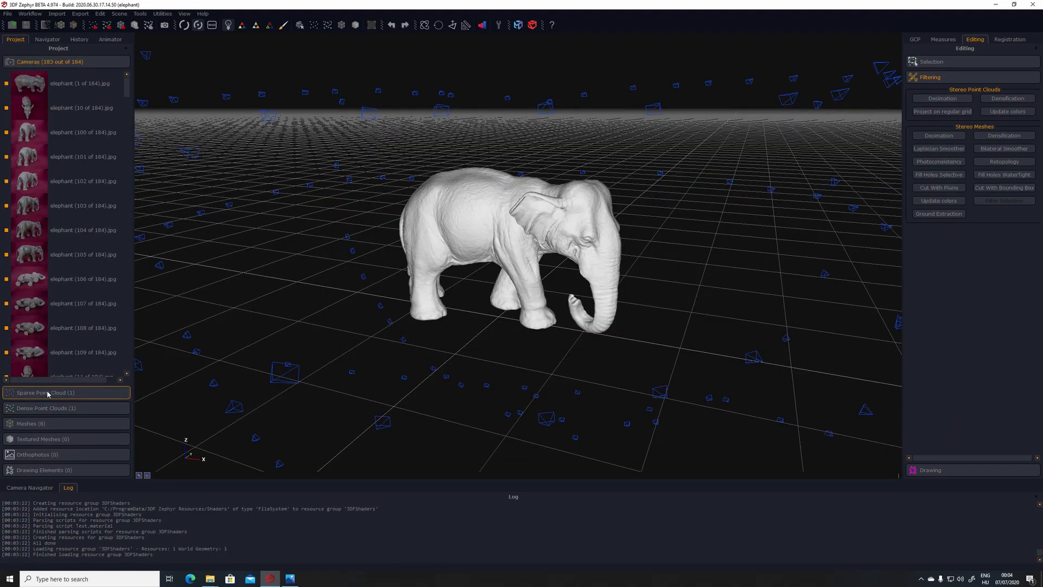
Display the sparse point cloud of the reconstructed elephant and examine it up close and from several sides
left_click(48, 393)
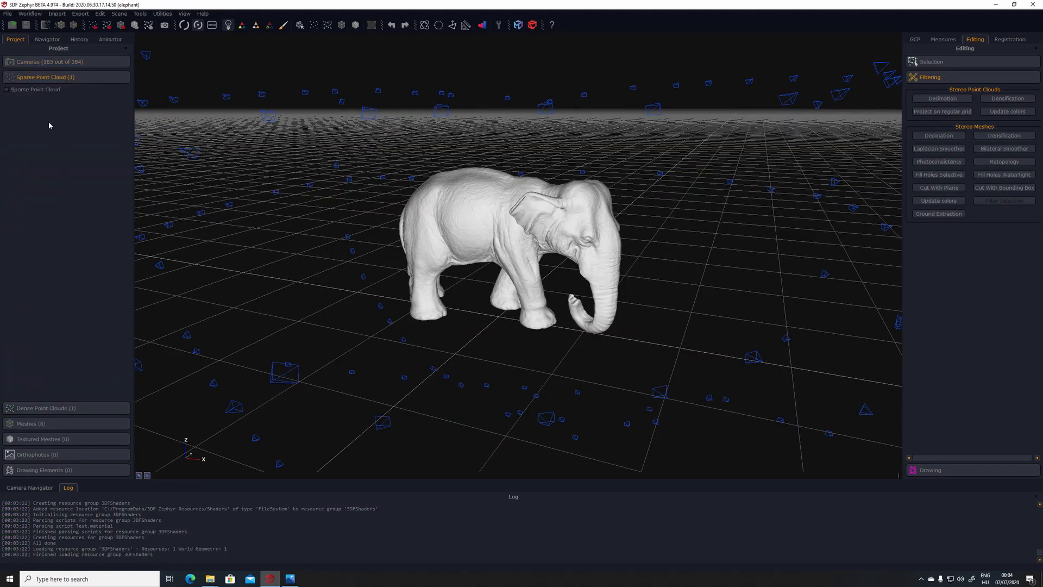
left_click(7, 90)
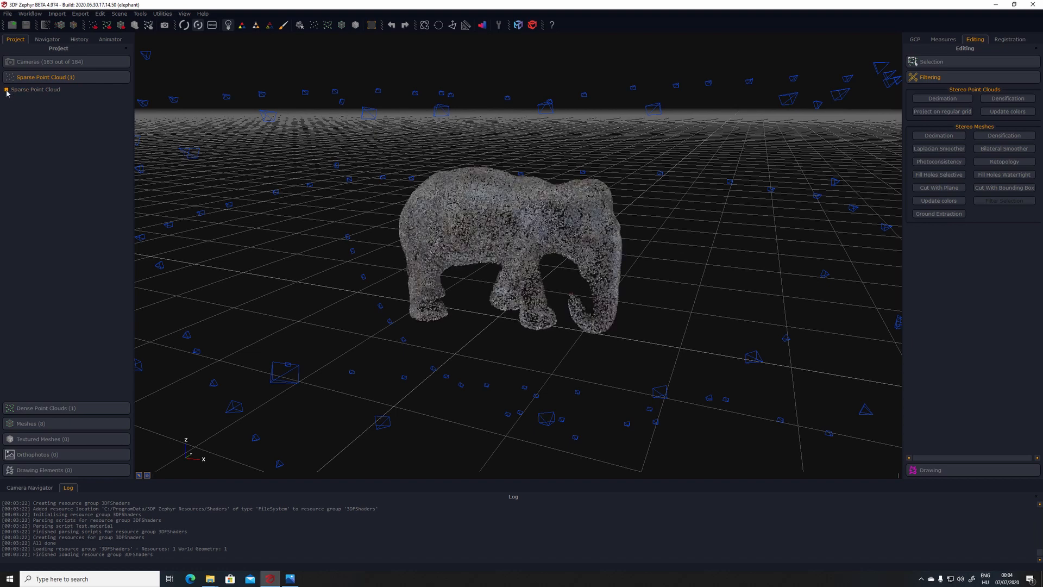
scroll(457, 226, "down", 3)
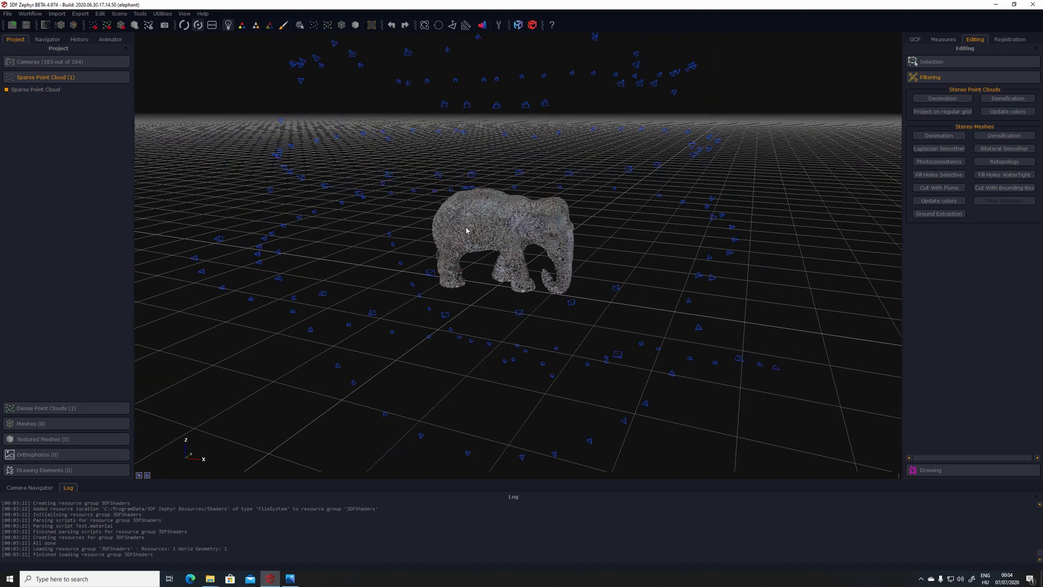
left_click_drag(494, 219, 310, 205)
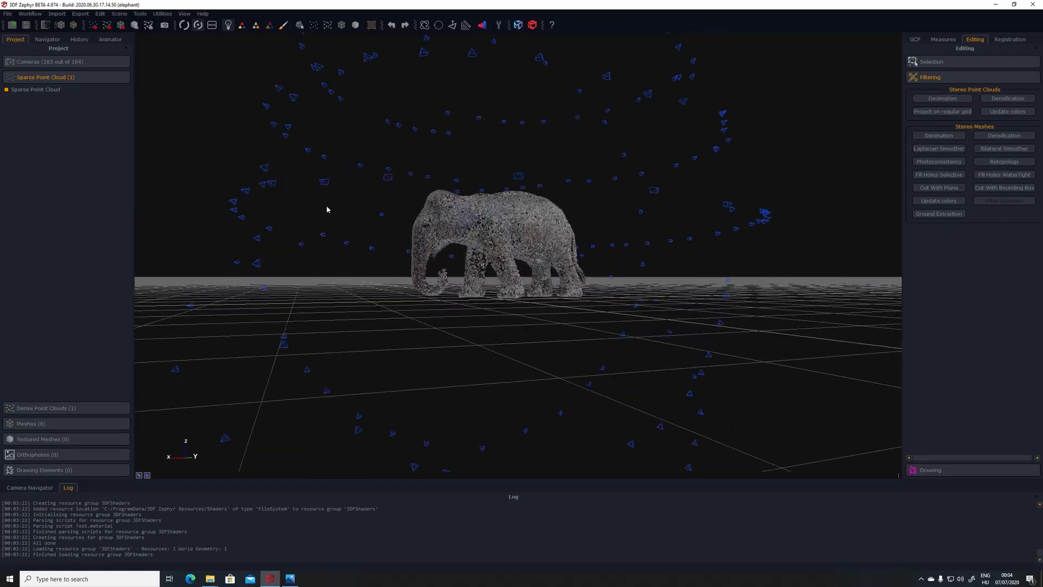
scroll(461, 230, "up", 3)
left_click_drag(461, 230, 621, 270)
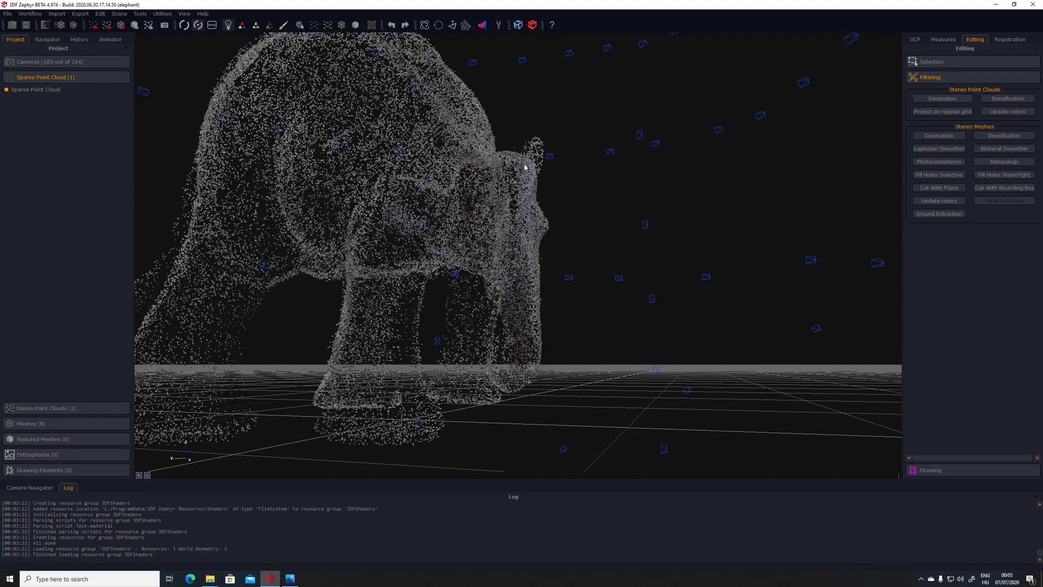
scroll(499, 205, "down", 5)
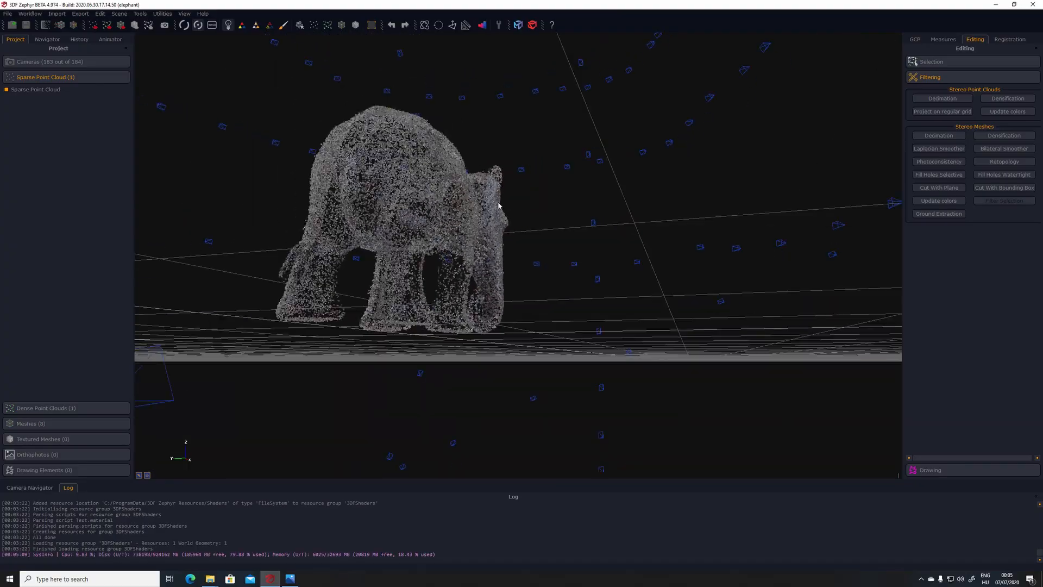
left_click_drag(452, 201, 430, 214)
scroll(455, 215, "down", 3)
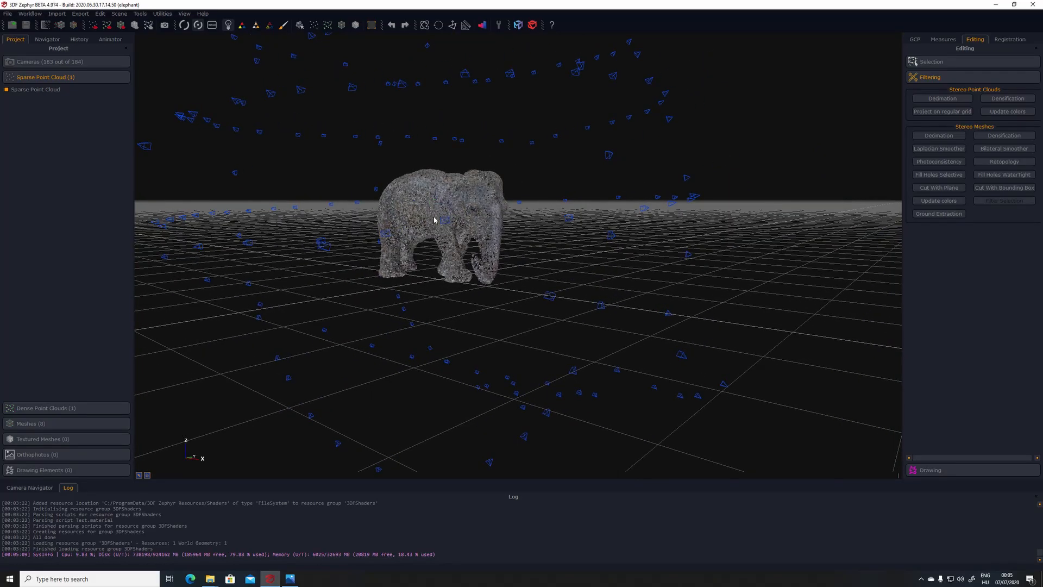
scroll(432, 214, "up", 3)
middle_click_drag(434, 210, 388, 201)
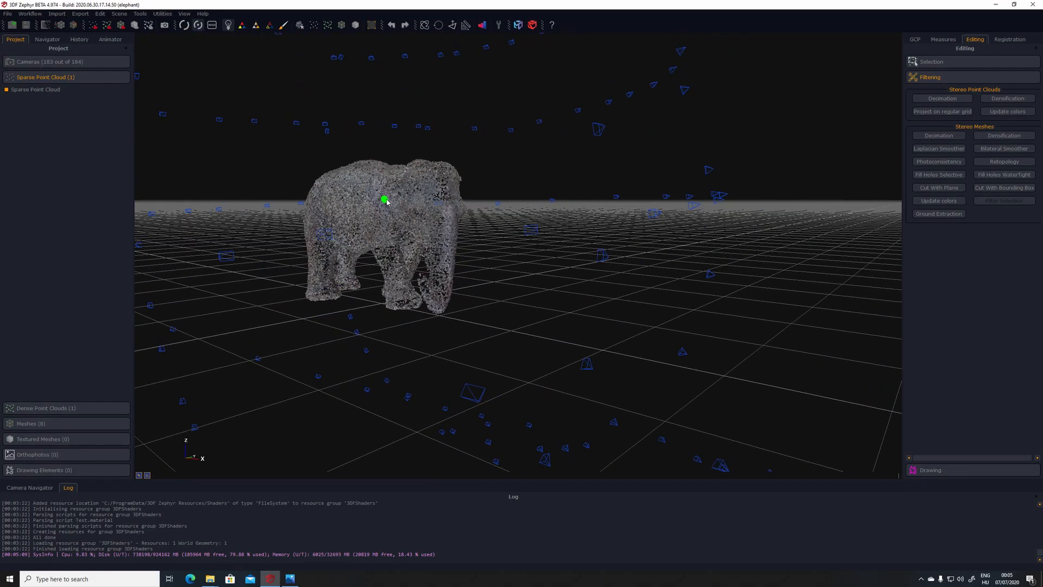
Inspect the elephant's sparse point cloud together with the camera positions surrounding it, ending with a side view of the animal
left_click_drag(419, 199, 485, 199)
scroll(391, 207, "down", 4)
left_click_drag(391, 212, 267, 210)
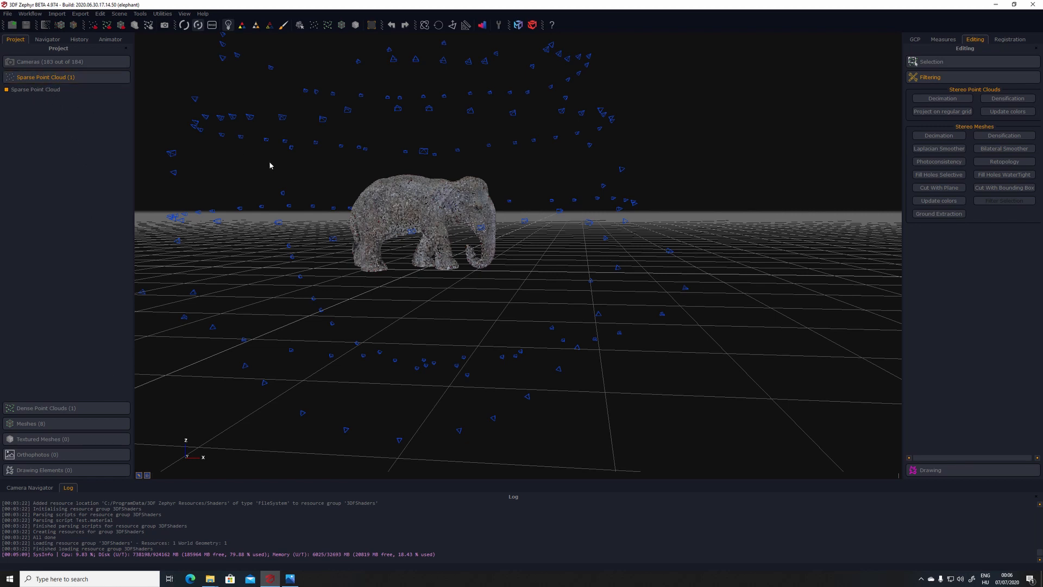
scroll(412, 214, "up", 4)
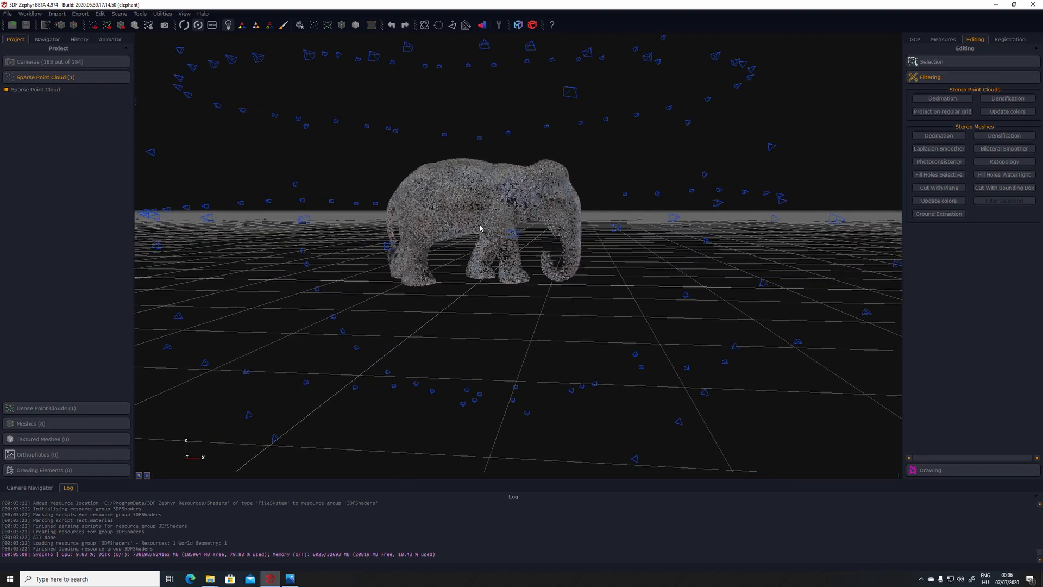
left_click_drag(483, 202, 486, 204)
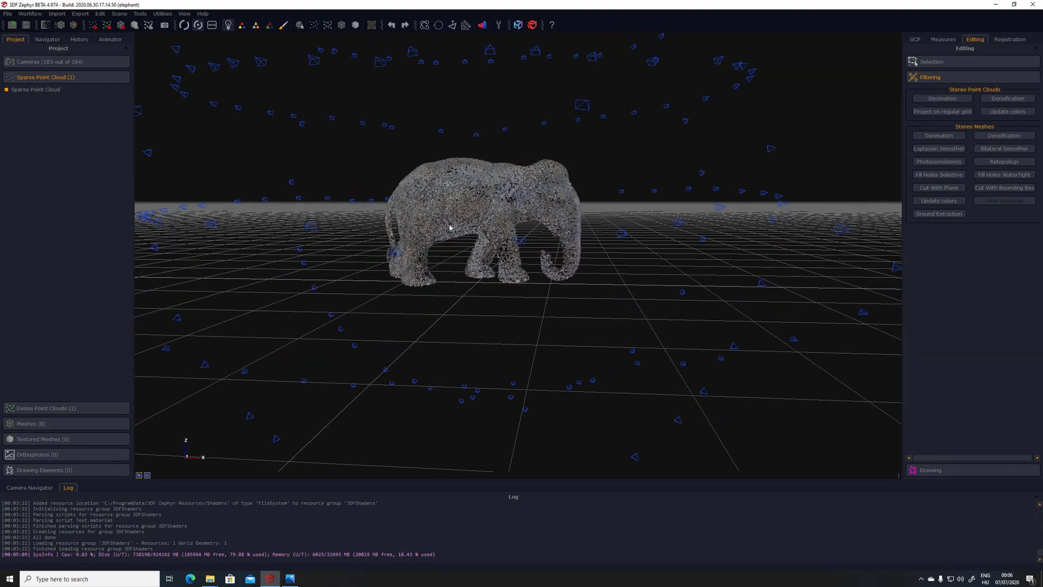
left_click_drag(474, 214, 477, 214)
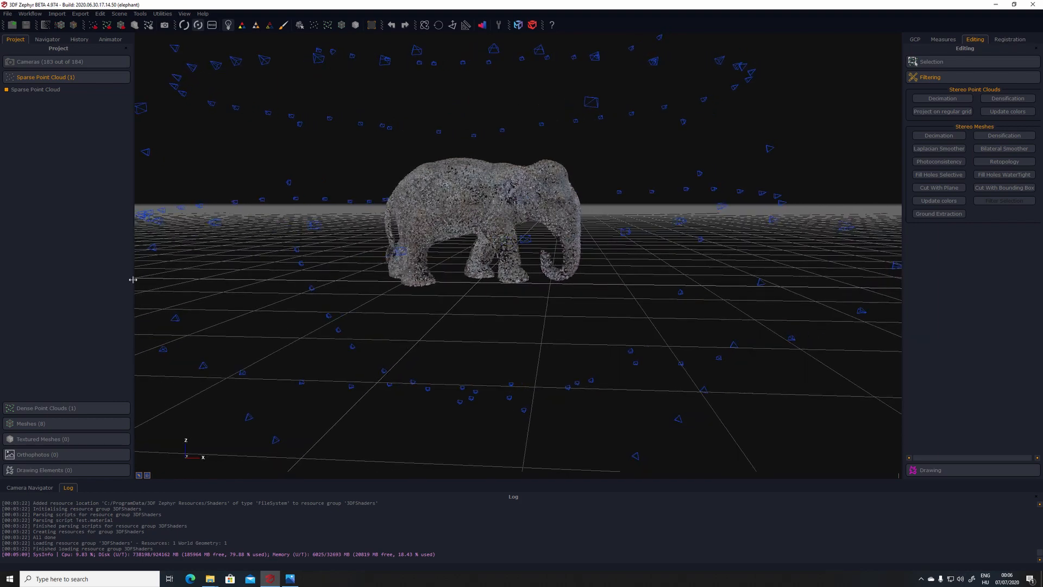
Review the properties of Dense point cloud 1, including its statistics and generation info, and close them
left_click(46, 408)
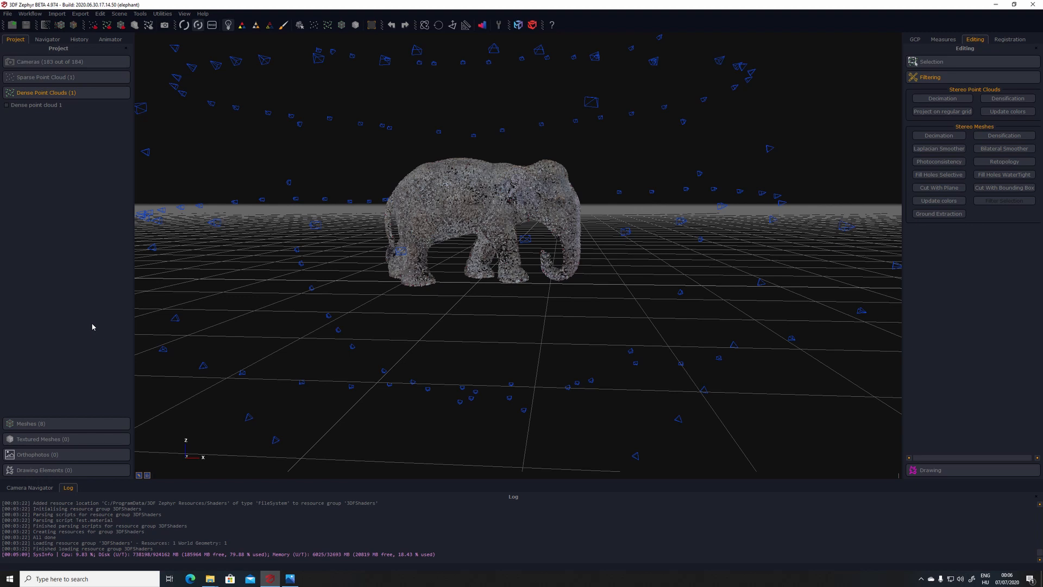
right_click(49, 108)
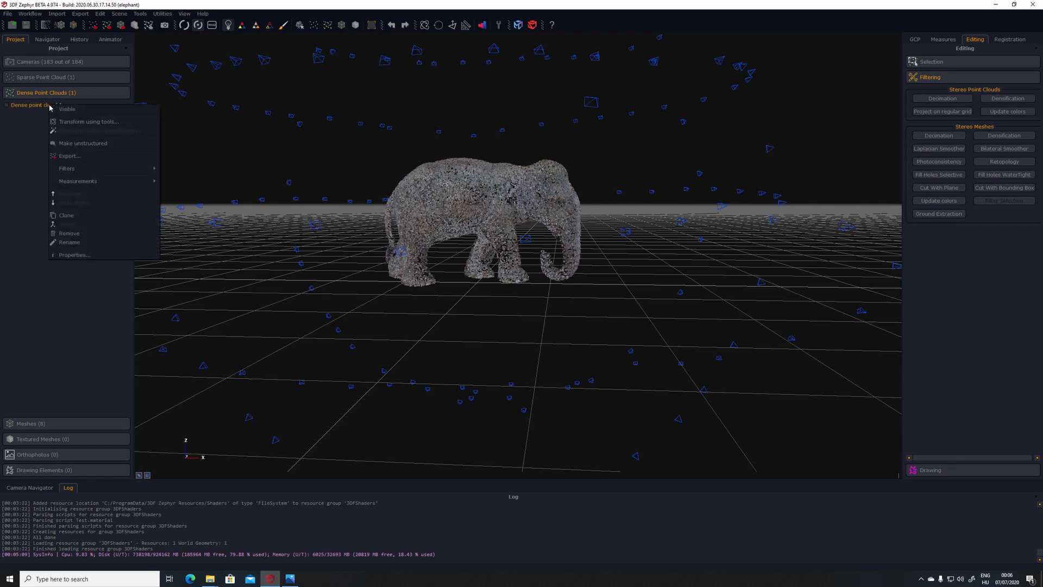
left_click(76, 254)
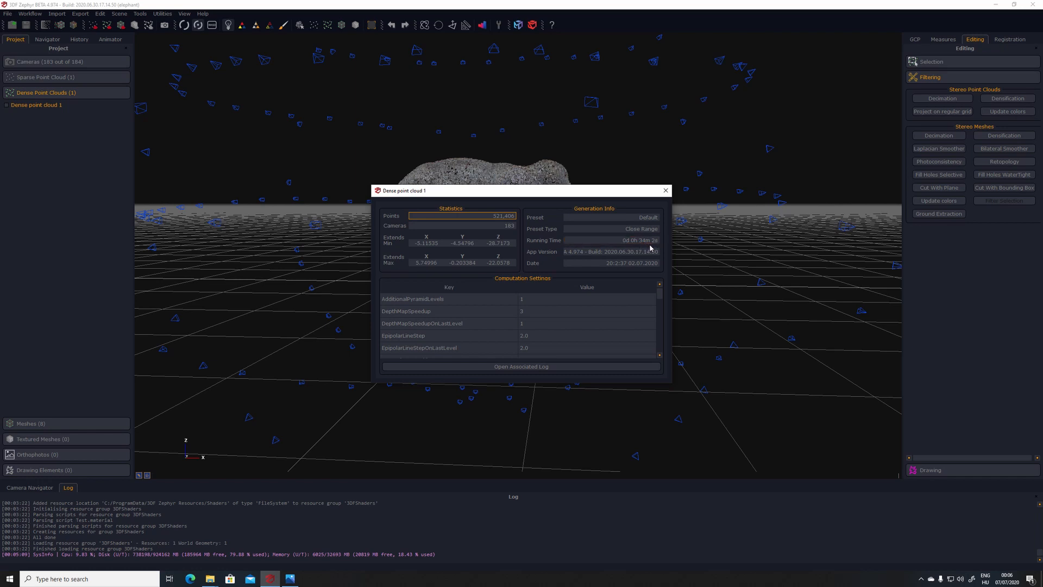
left_click(665, 191)
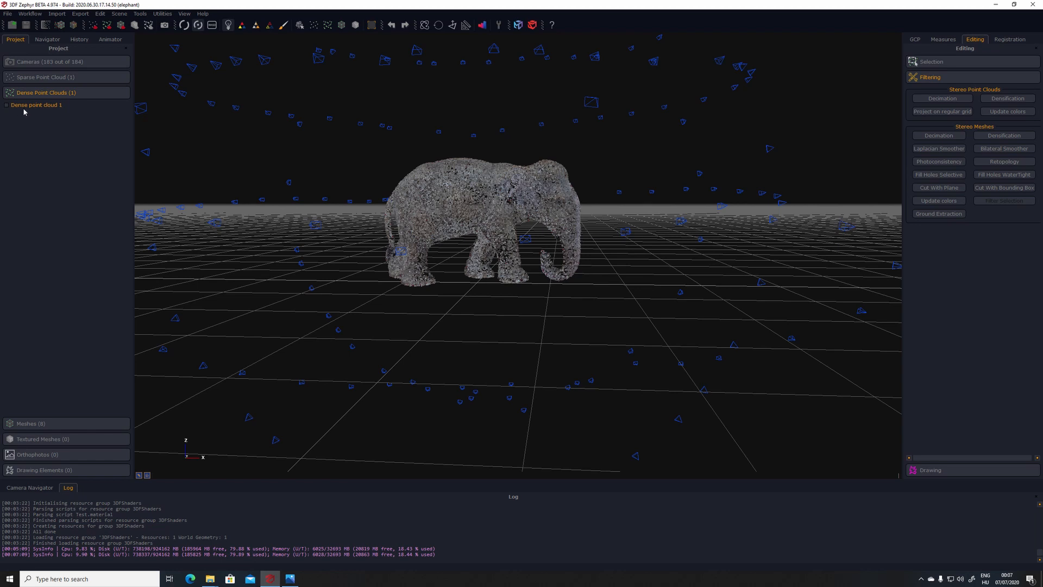
Display Dense point cloud 1 instead of the sparse cloud and examine the elephant up close, from the side and from behind
left_click(7, 106)
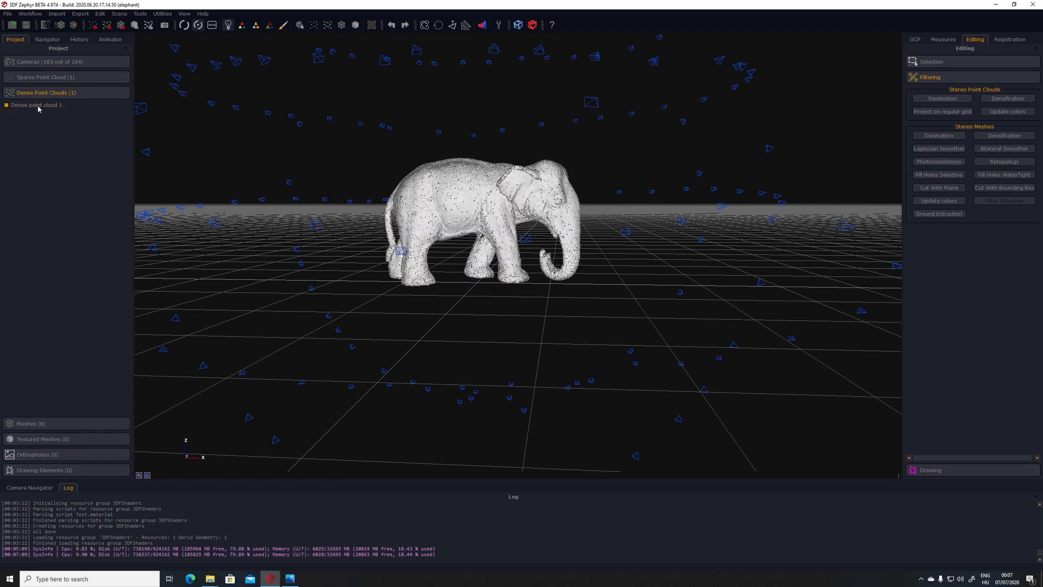
left_click(36, 77)
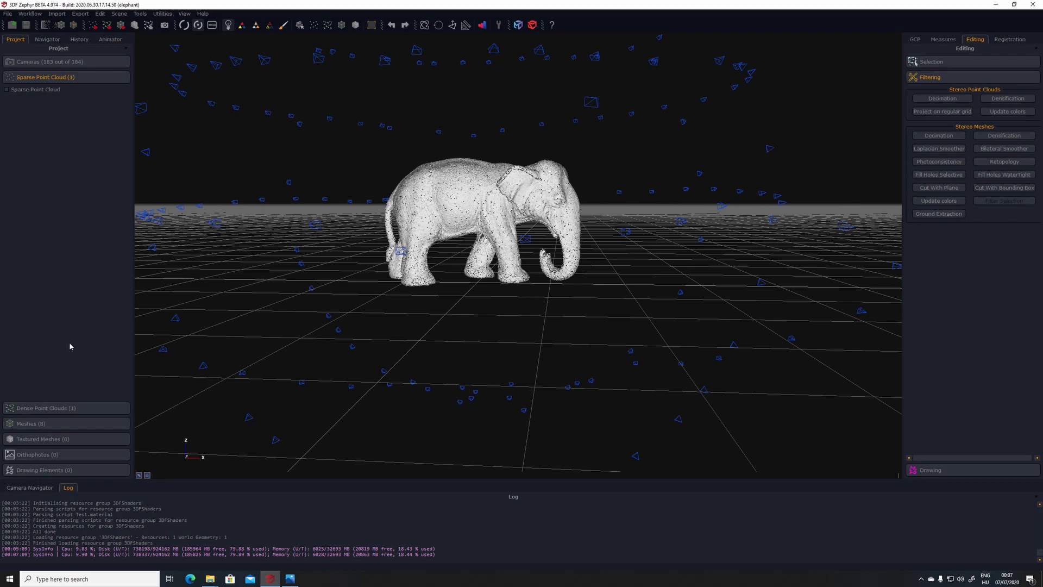
left_click(43, 408)
mouse_move(466, 217)
left_mouse_down()
mouse_move(476, 220)
mouse_move(472, 206)
left_mouse_up()
scroll(476, 211, "up", 3)
scroll(476, 211, "up", 6)
scroll(511, 221, "down", 6)
scroll(511, 221, "down", 4)
left_click_drag(511, 204, 654, 260)
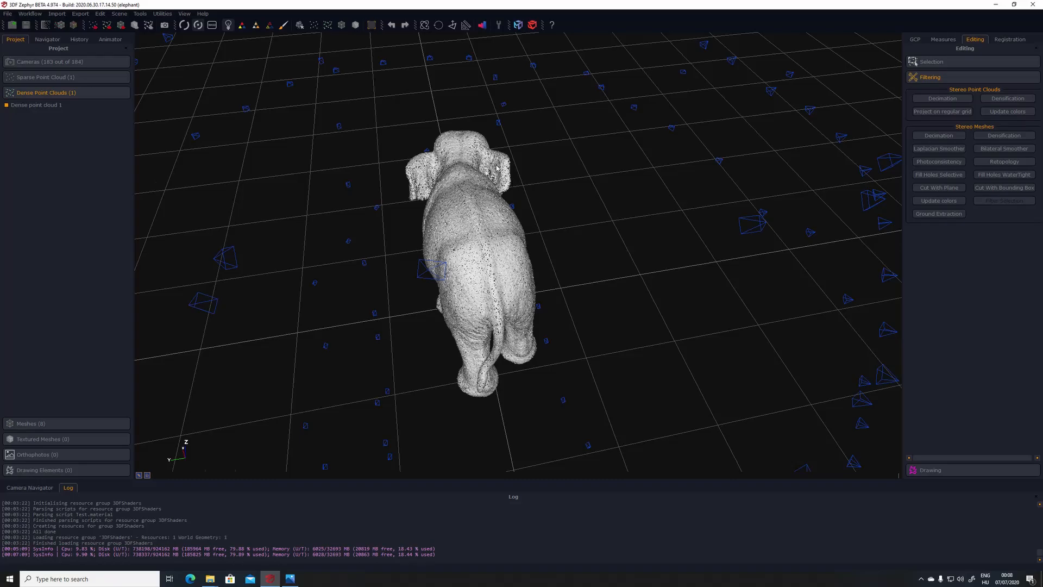
scroll(497, 169, "up", 3)
left_click_drag(490, 180, 567, 288)
scroll(467, 234, "down", 2)
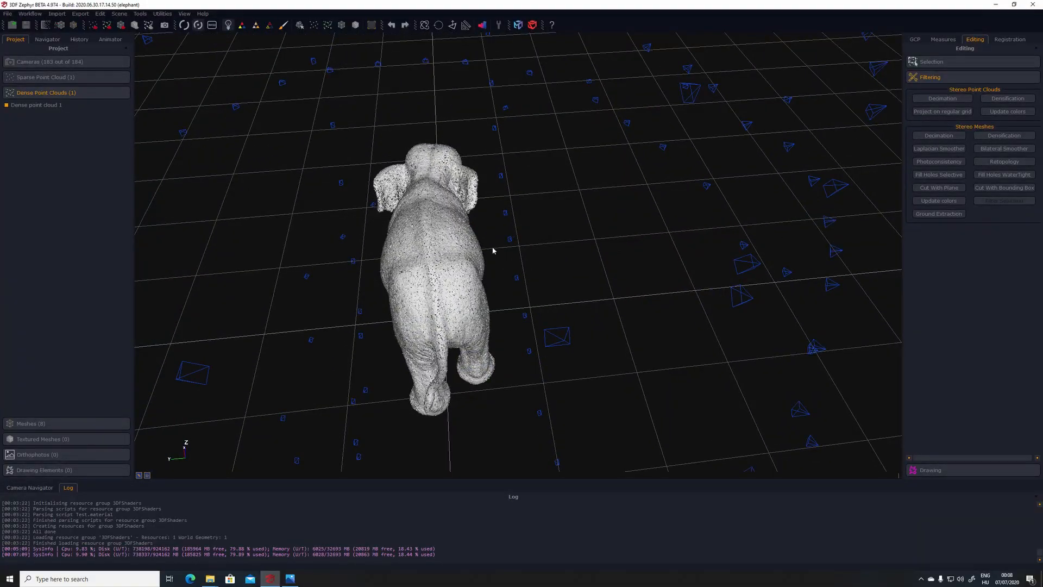
Examine the dense cloud's flank, back and ears closely, checking the ears from above and behind
scroll(452, 203, "up", 2)
left_click_drag(452, 202, 537, 222)
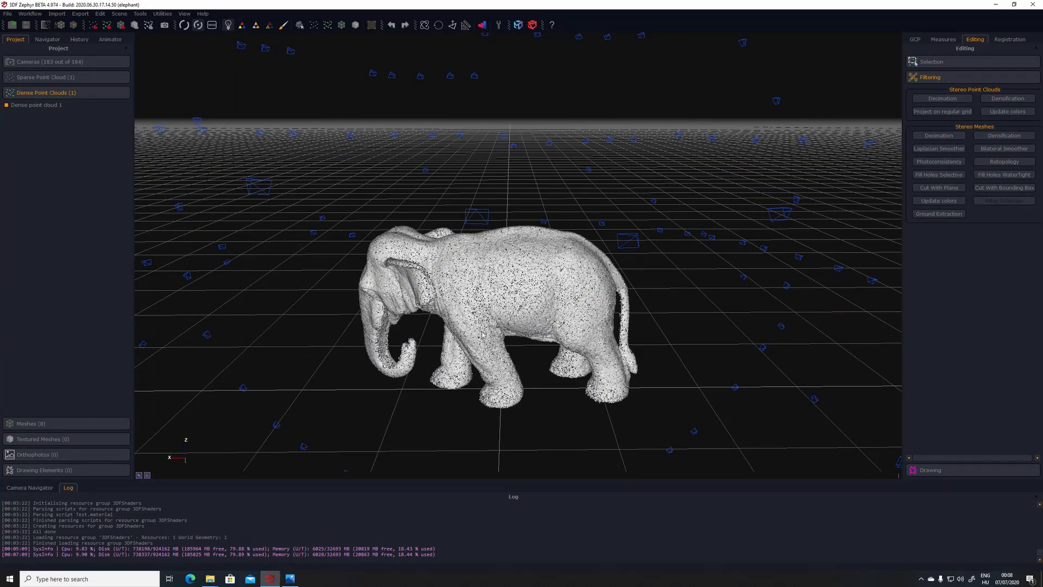
left_click_drag(499, 260, 346, 315)
scroll(434, 255, "up", 2)
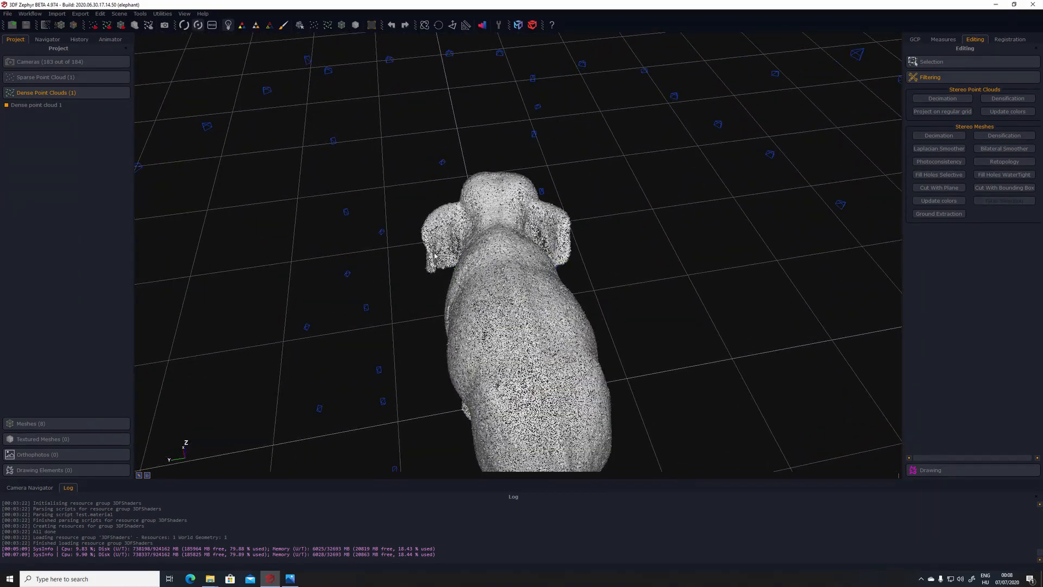
left_click_drag(442, 252, 582, 200)
left_click_drag(445, 244, 375, 251)
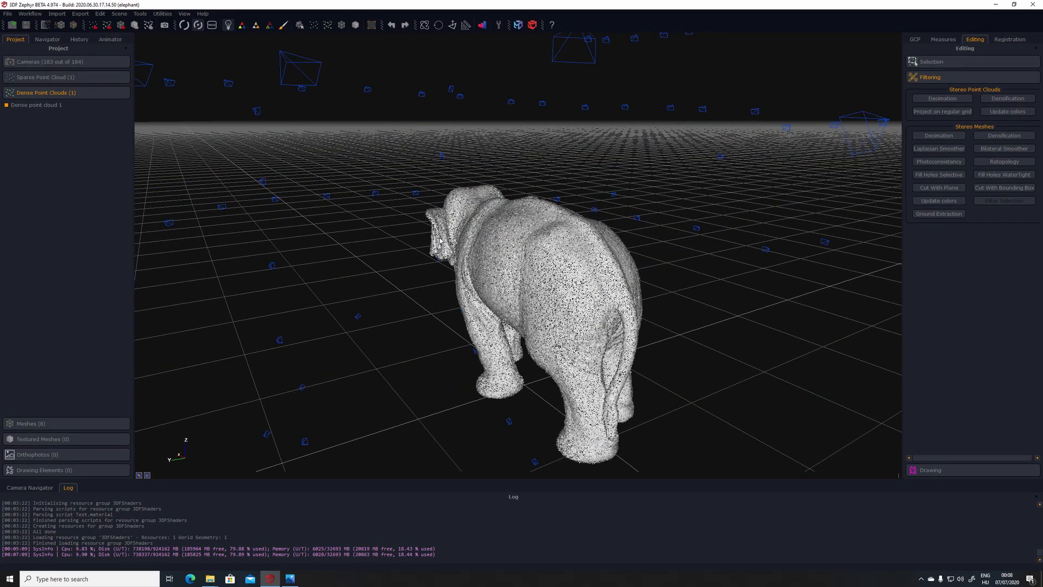
left_click_drag(440, 241, 469, 238)
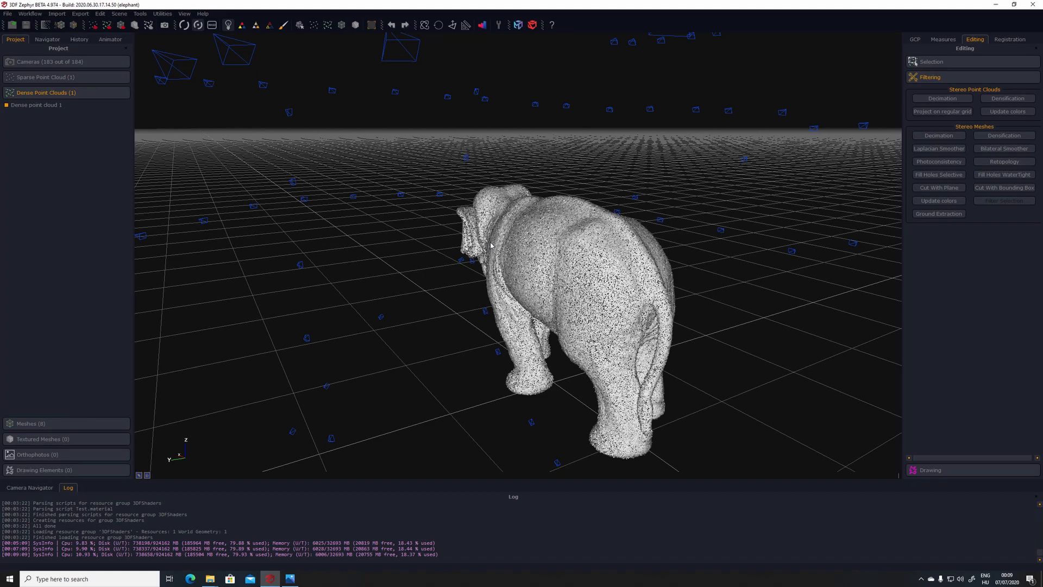
Examine the dense cloud of the elephant from the front and along its other side
scroll(490, 246, "down", 2)
left_click_drag(496, 230, 577, 213)
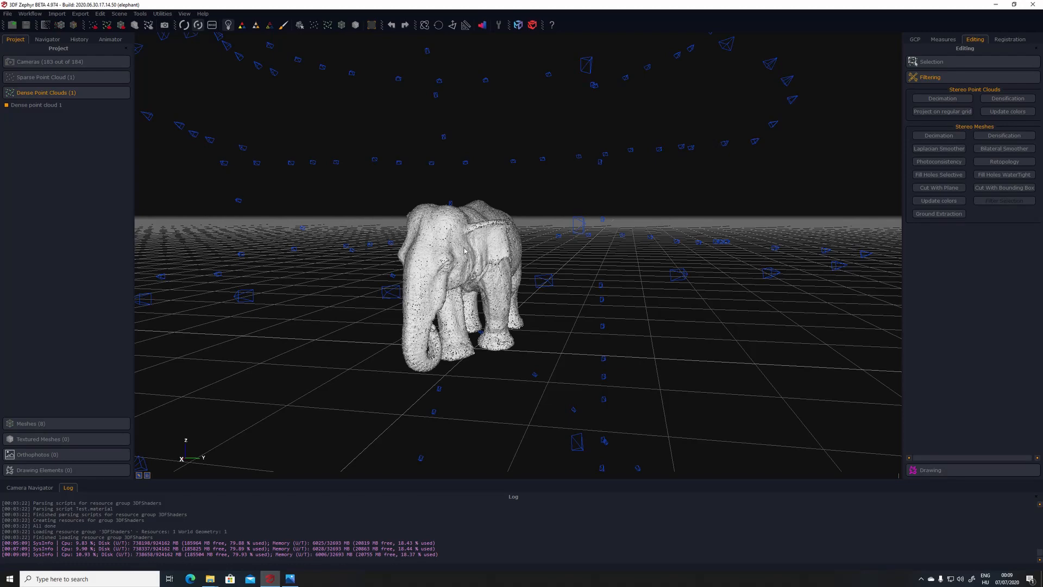
scroll(483, 255, "up", 4)
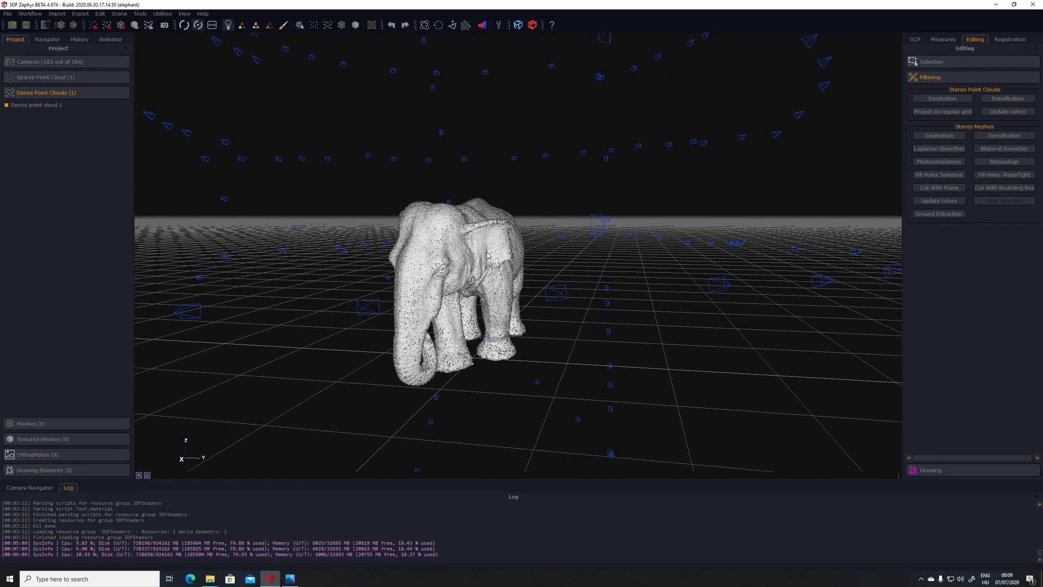
mouse_move(491, 251)
left_mouse_down()
mouse_move(492, 242)
mouse_move(635, 243)
left_mouse_up()
scroll(503, 263, "down", 4)
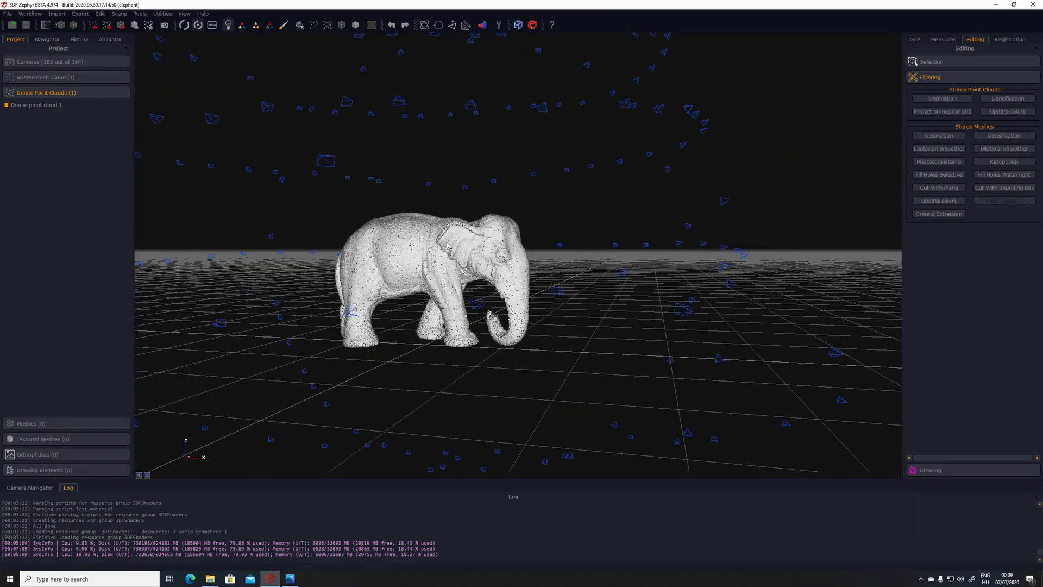
left_click_drag(473, 249, 495, 244)
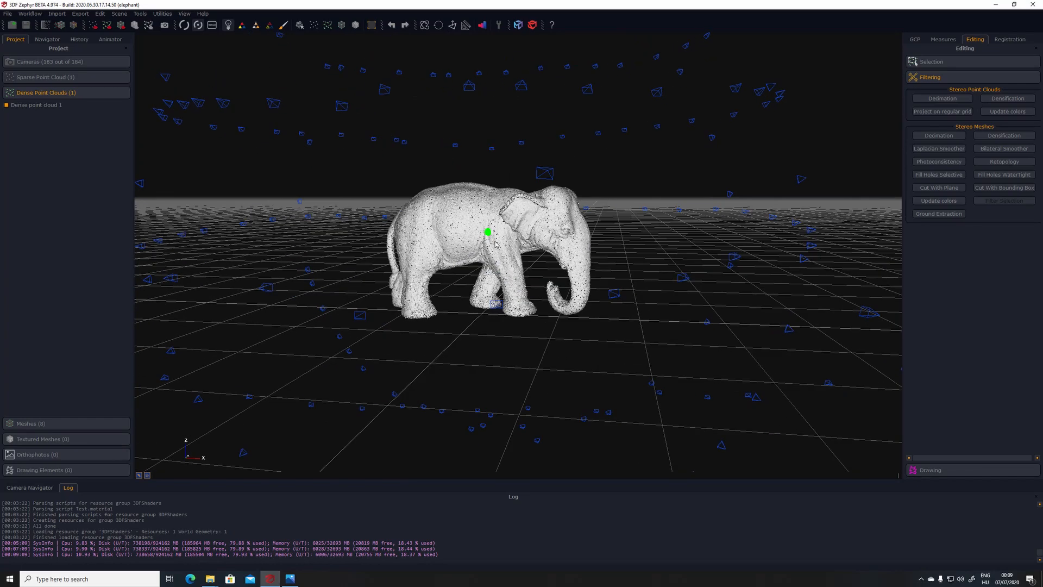
Display Mesh 1 and examine the elephant's surface from the side
left_click(47, 423)
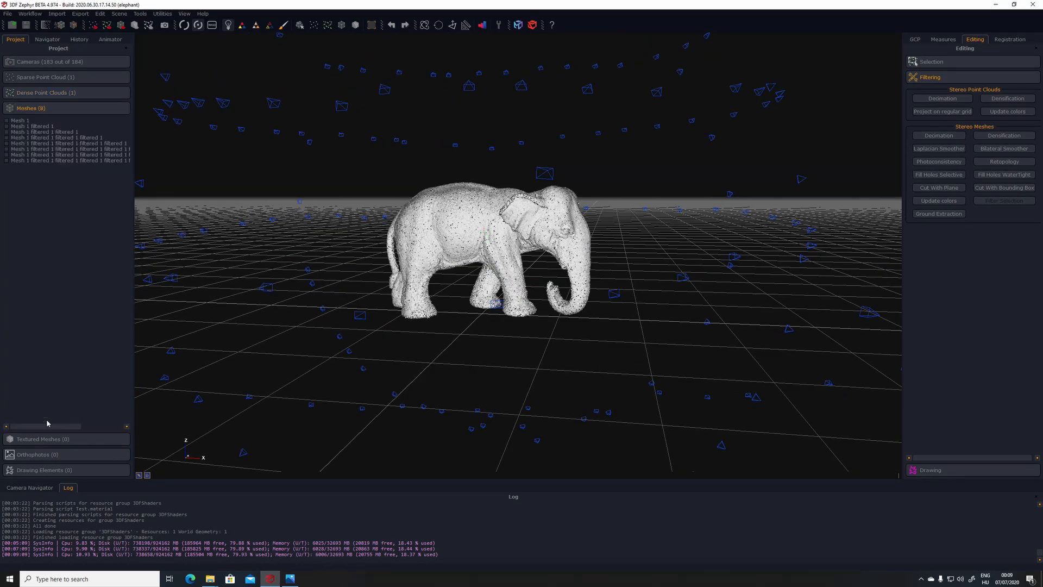
left_click(7, 124)
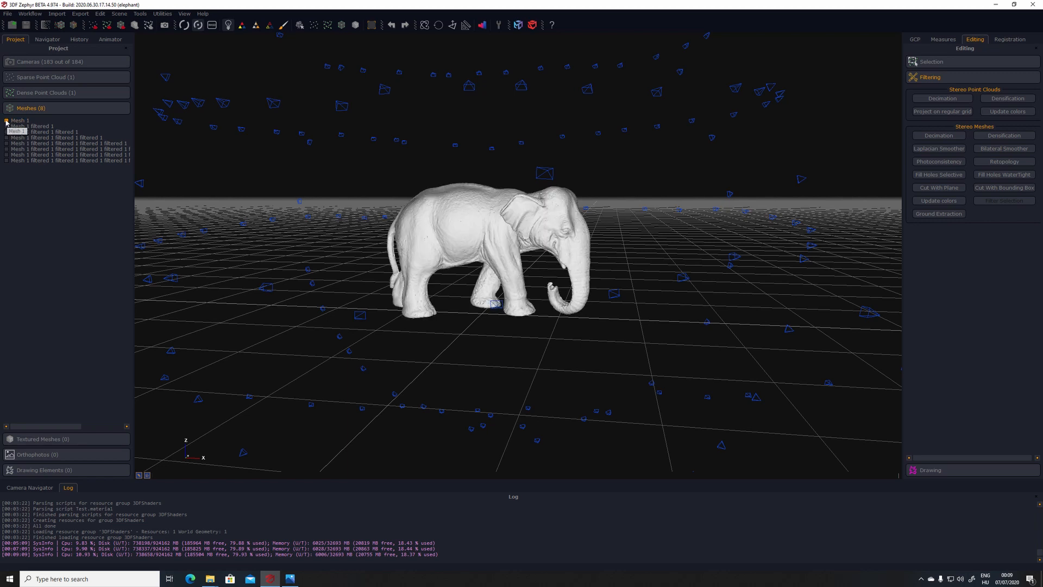
left_click_drag(460, 220, 430, 216)
scroll(475, 228, "up", 2)
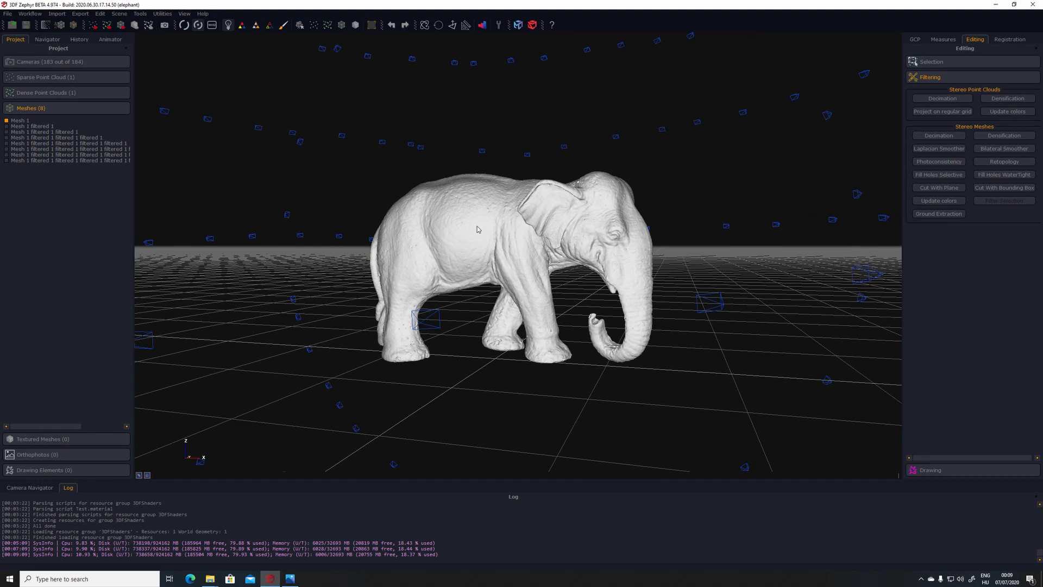
scroll(515, 241, "up", 2)
left_click_drag(545, 240, 535, 269)
left_click_drag(508, 304, 474, 334)
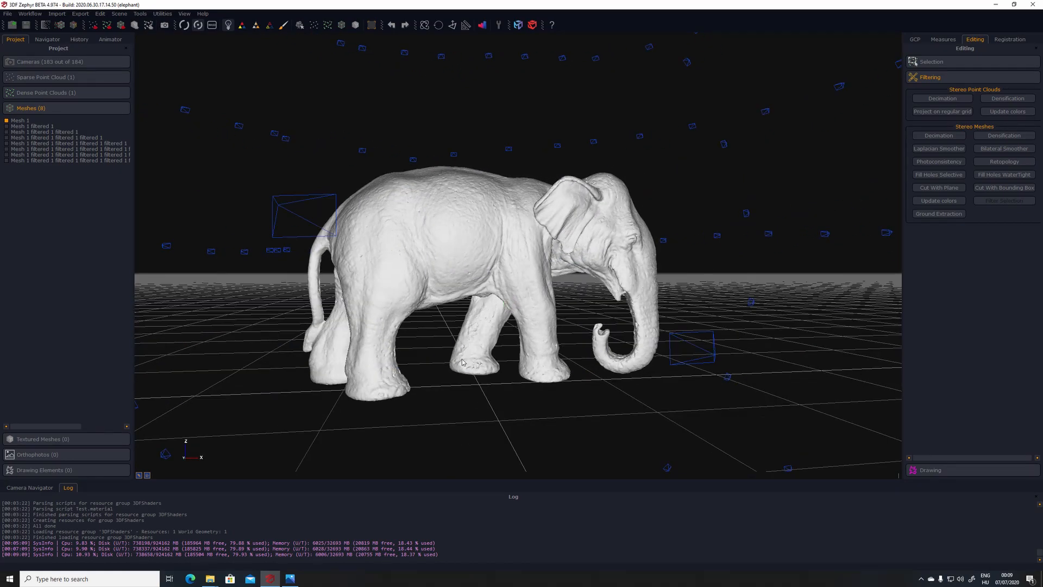
Examine the surface roughness on the legs and feet of Mesh 1 up close
mouse_move(474, 334)
left_mouse_down()
mouse_move(537, 329)
mouse_move(573, 353)
mouse_move(477, 353)
left_mouse_up()
scroll(473, 370, "up", 3)
scroll(473, 370, "up", 3)
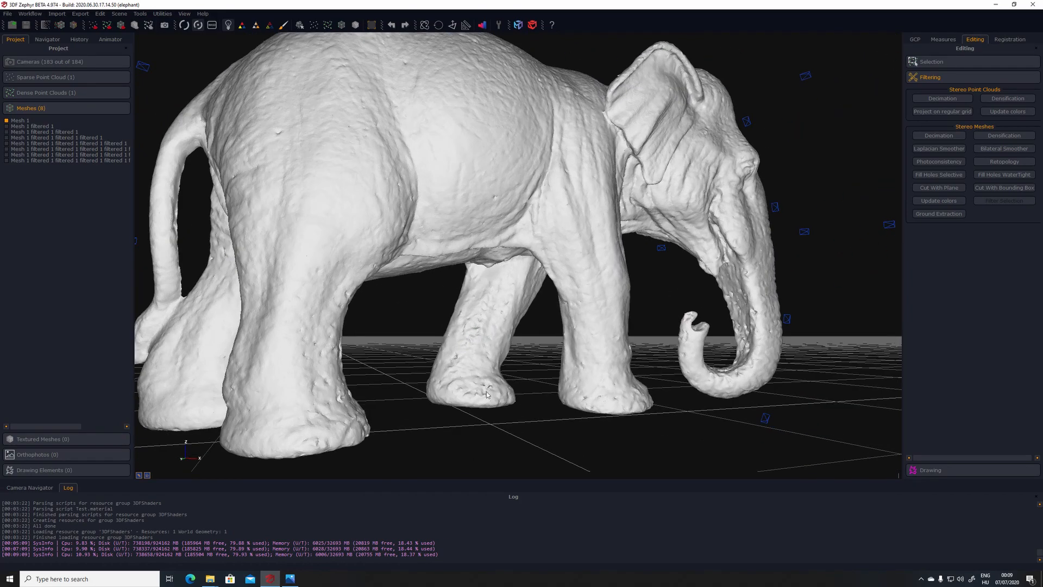
scroll(480, 329, "down", 3)
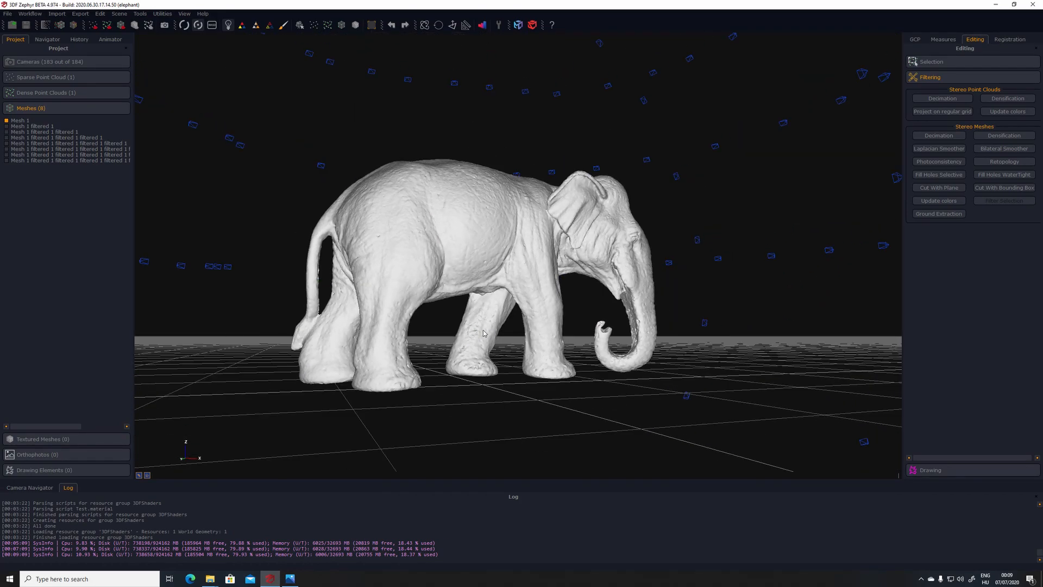
Check Mesh 1 at the hindquarters, behind the ears and along the back, finishing with a view of the whole elephant
left_click_drag(551, 324, 602, 343)
scroll(601, 343, "up", 4)
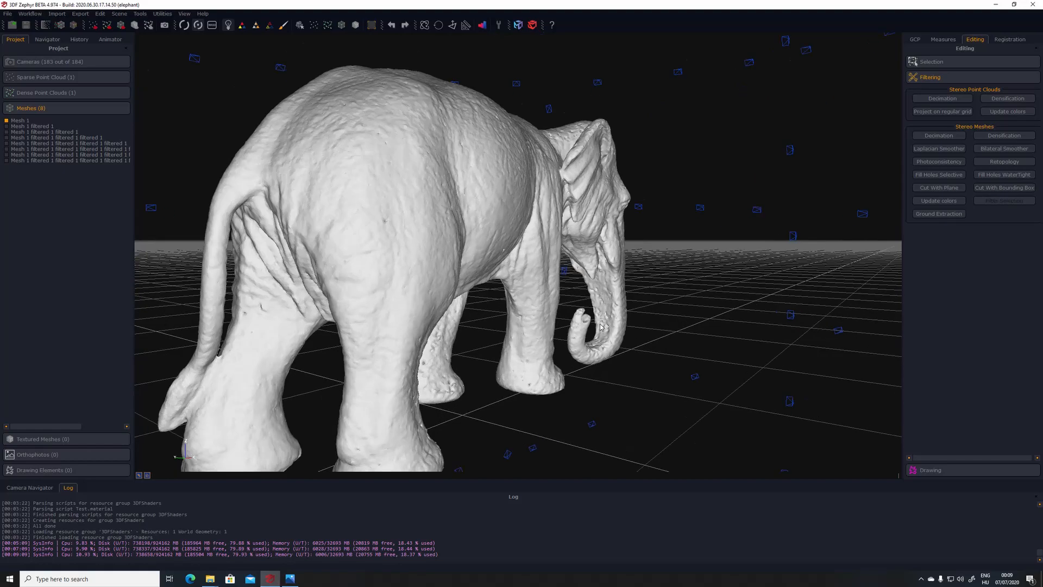
scroll(620, 311, "down", 4)
left_click_drag(619, 311, 668, 383)
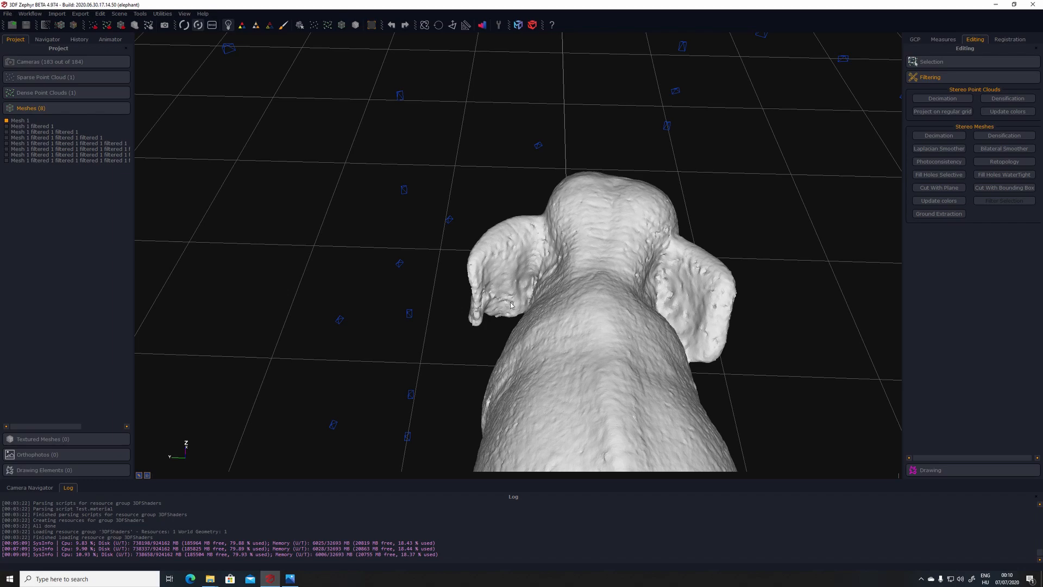
left_click_drag(592, 256, 466, 234)
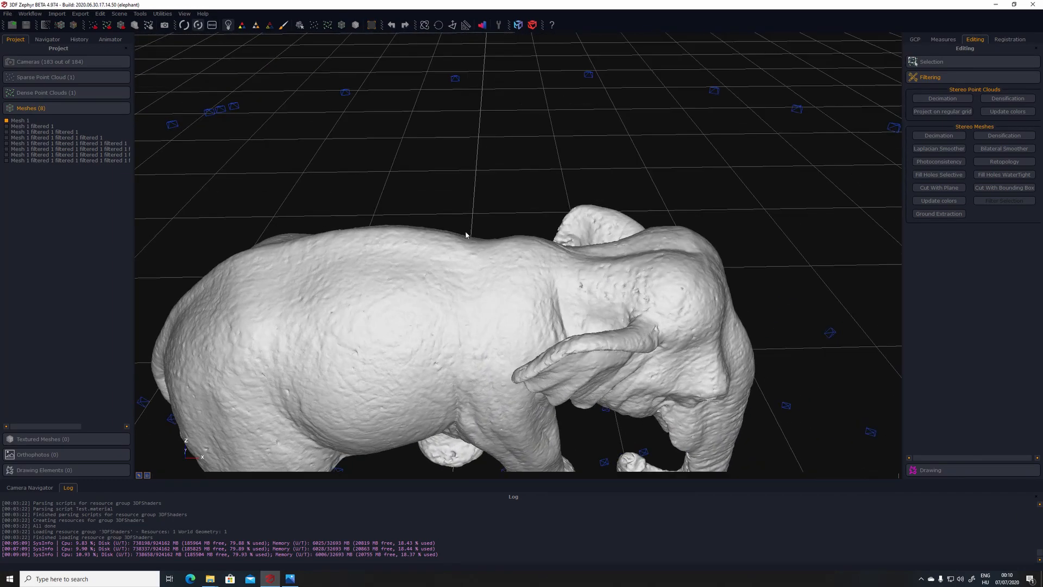
scroll(580, 305, "down", 5)
left_click_drag(552, 313, 449, 218)
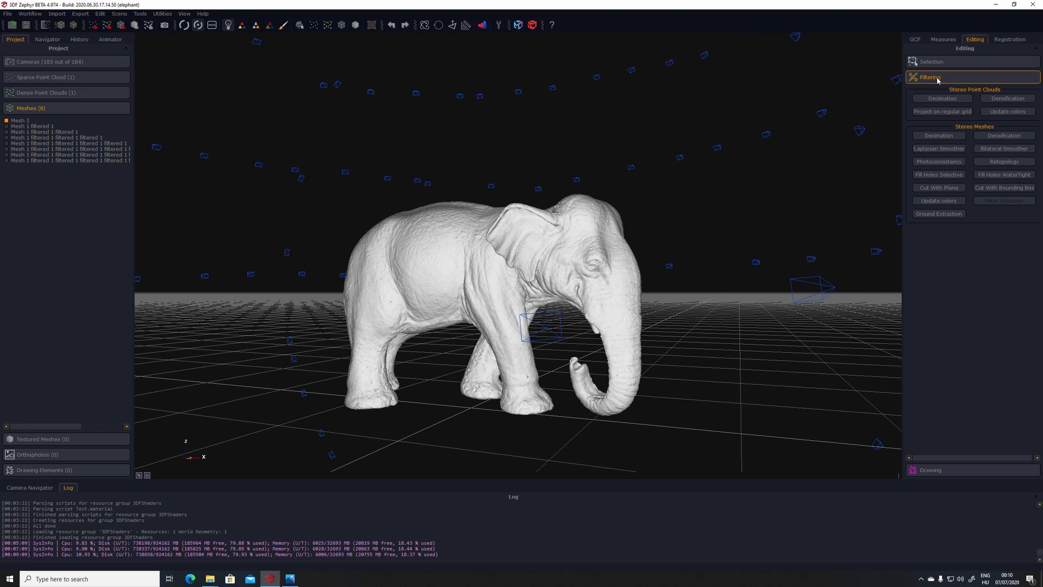
Open the Laplacian smoothing settings for Mesh 1, review the iterations option, and close them without applying the filter
left_click(933, 150)
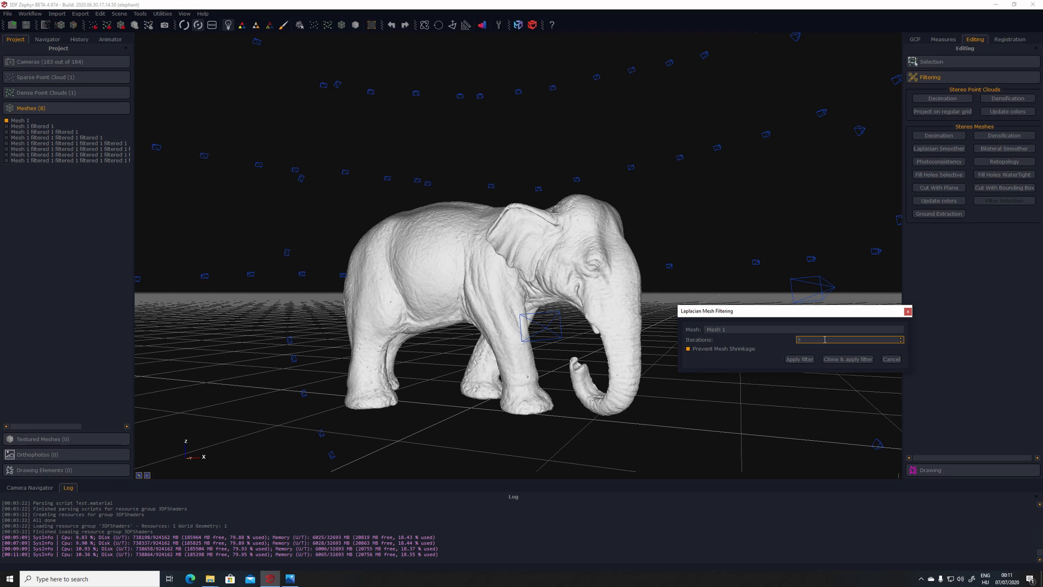
left_click(907, 312)
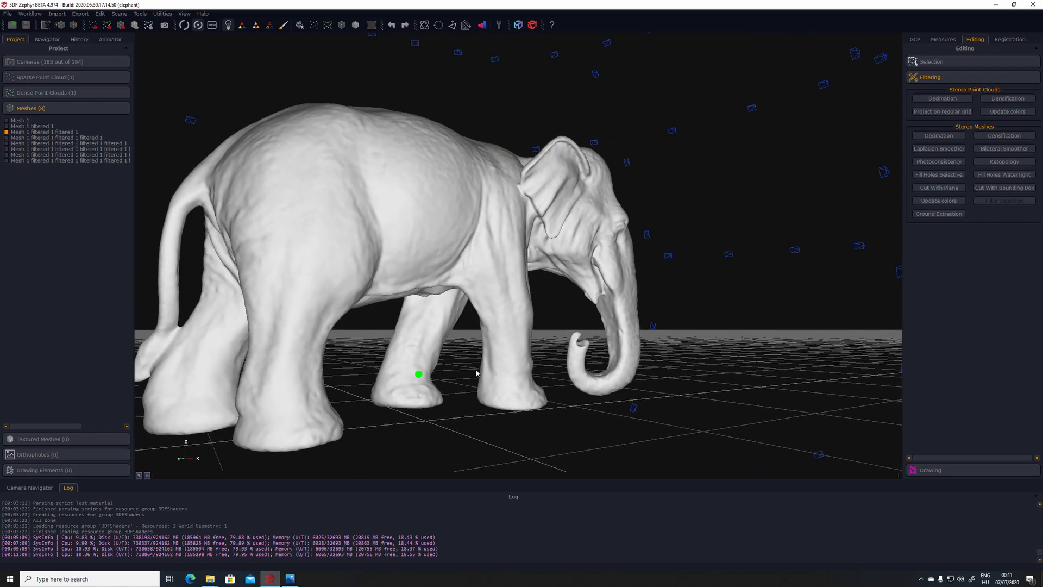
Compare the twice, three times and four times filtered versions of Mesh 1, leaving the three times filtered mesh displayed
left_click_drag(477, 372, 375, 352)
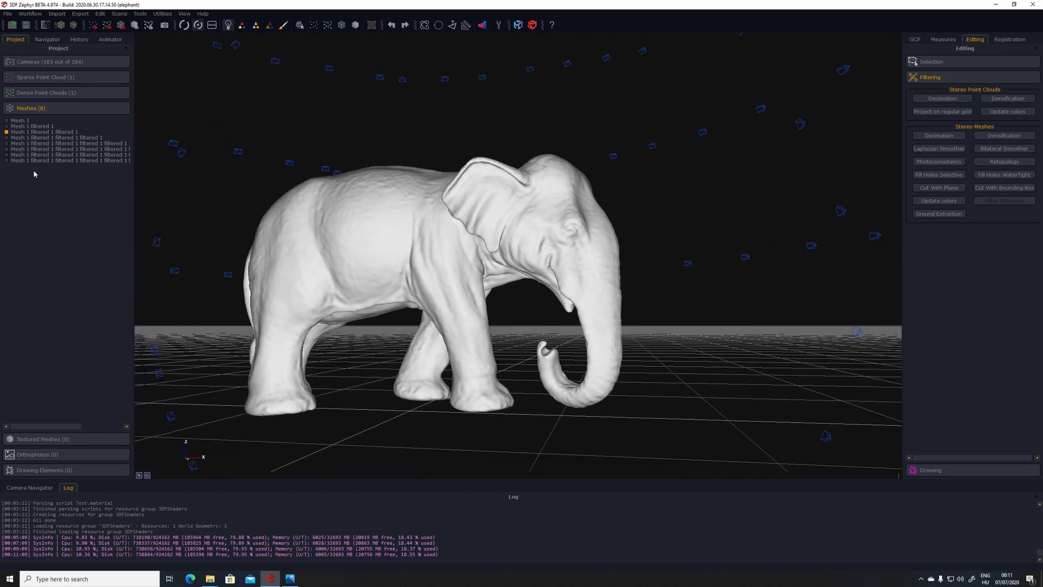
left_click(7, 137)
left_click_drag(414, 350, 424, 368)
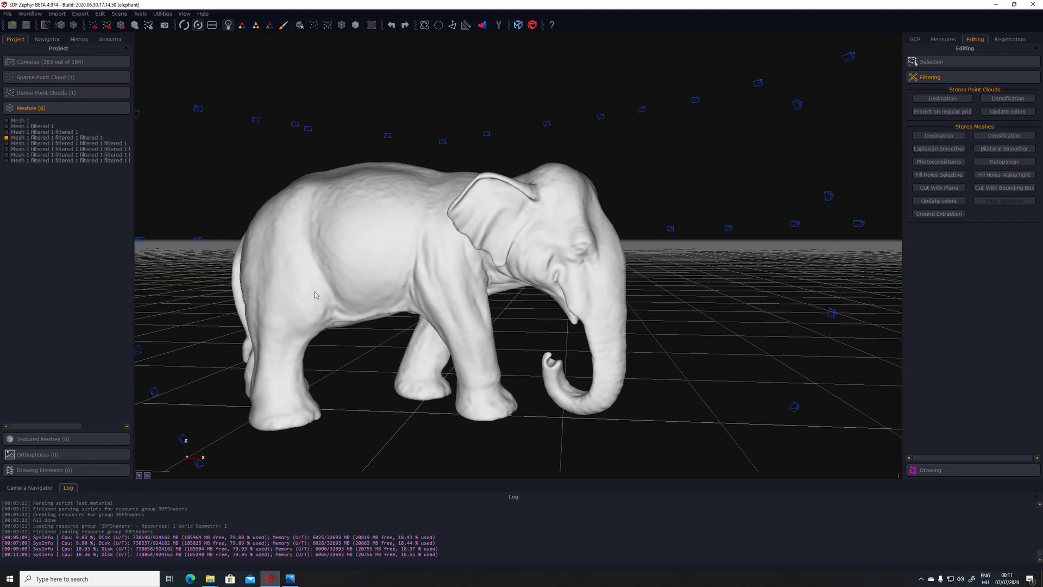
left_click(6, 143)
left_click(7, 137)
left_click_drag(429, 291, 458, 299)
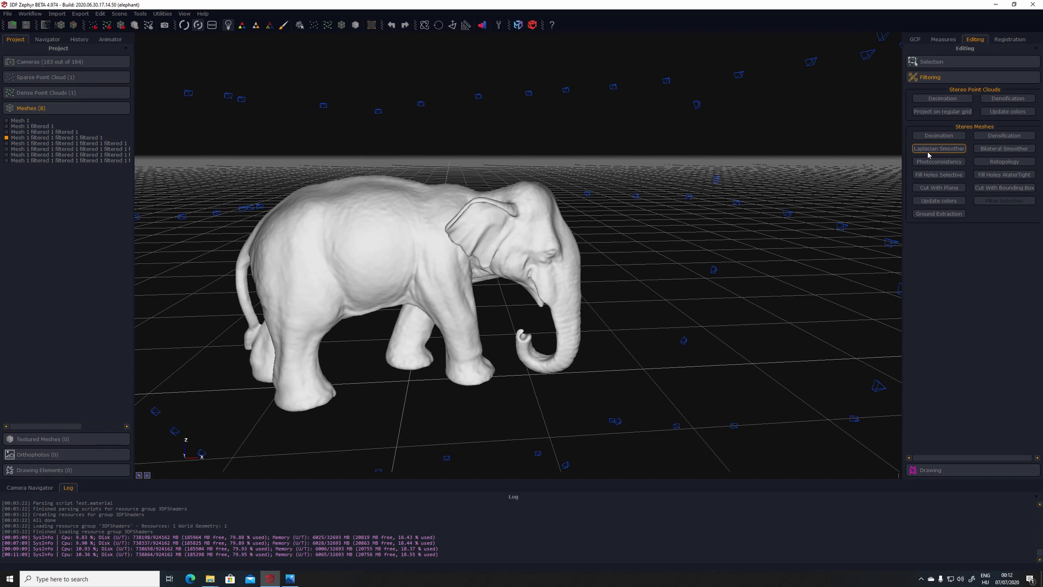
Lasso-select a small patch on the foot of the elephant's far leg on the three times filtered mesh
left_click(930, 62)
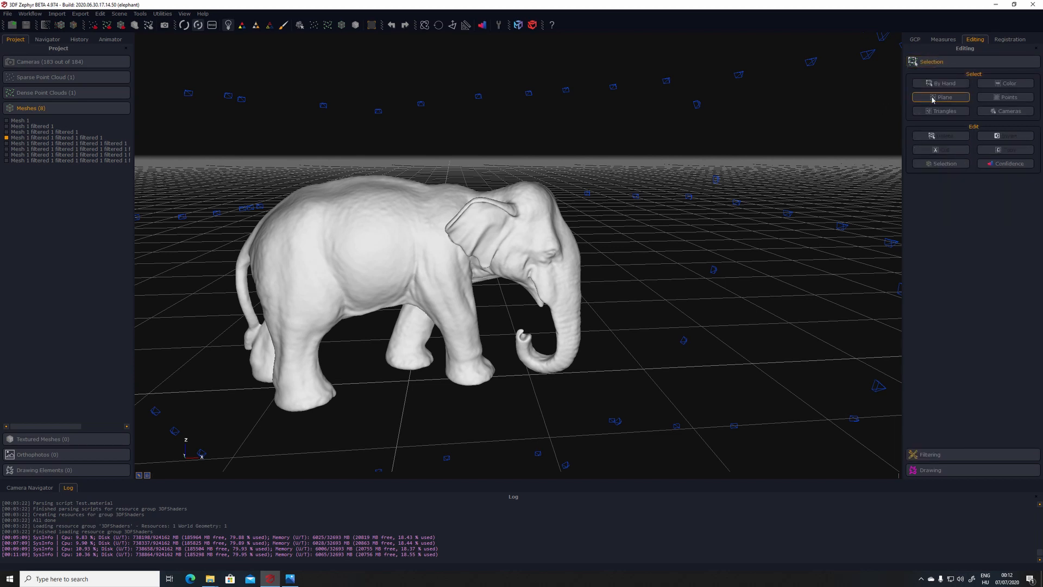
left_click(937, 83)
left_click(991, 507)
mouse_move(399, 378)
left_mouse_down()
mouse_move(389, 354)
mouse_move(397, 376)
left_mouse_up()
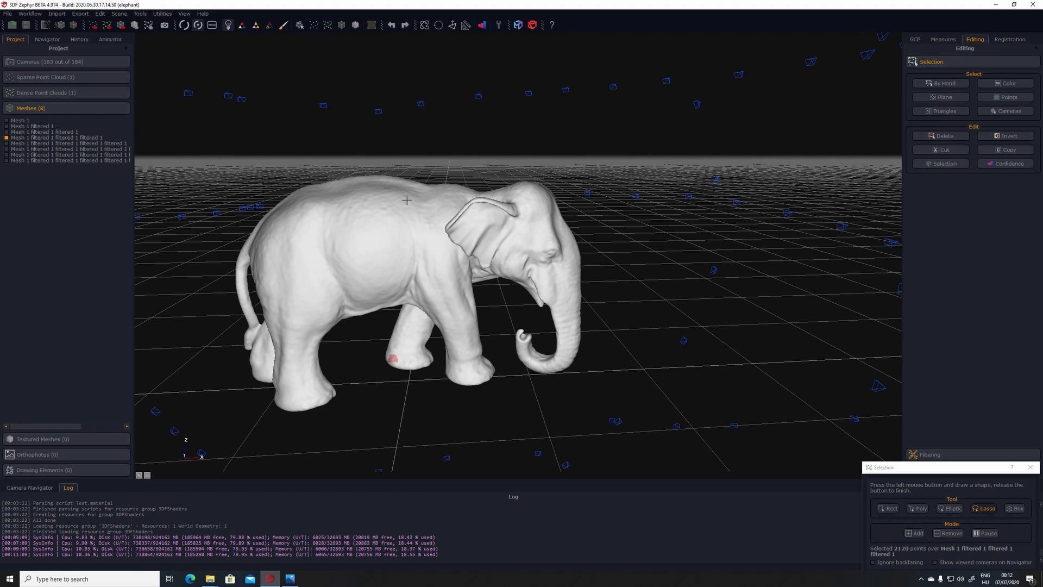
left_click(1030, 469)
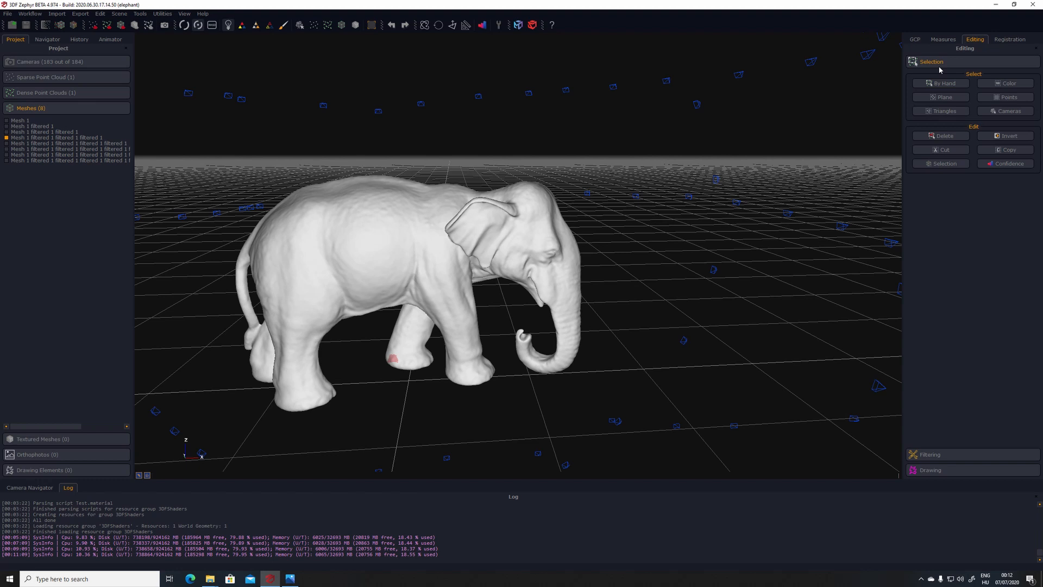
Open the filter settings for the selected foot patch, enable updating of mesh properties, and close them without applying the filter
left_click(944, 164)
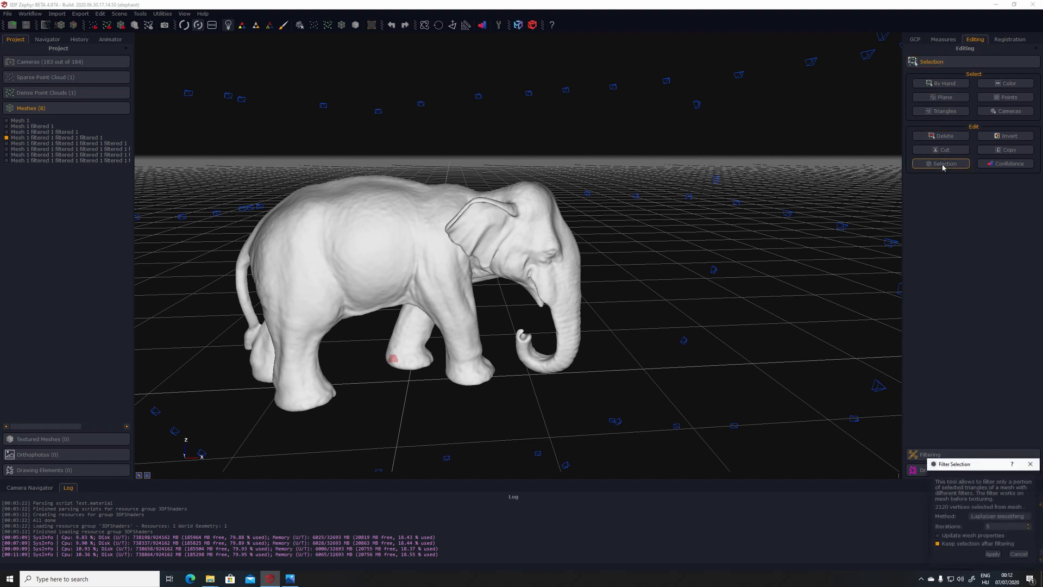
left_click_drag(980, 467, 861, 287)
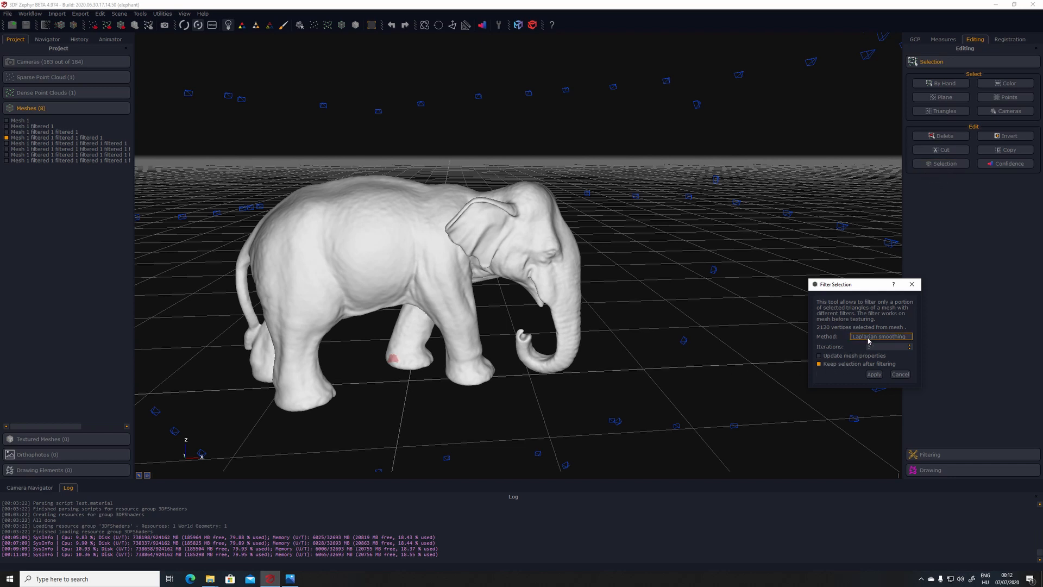
left_click(819, 356)
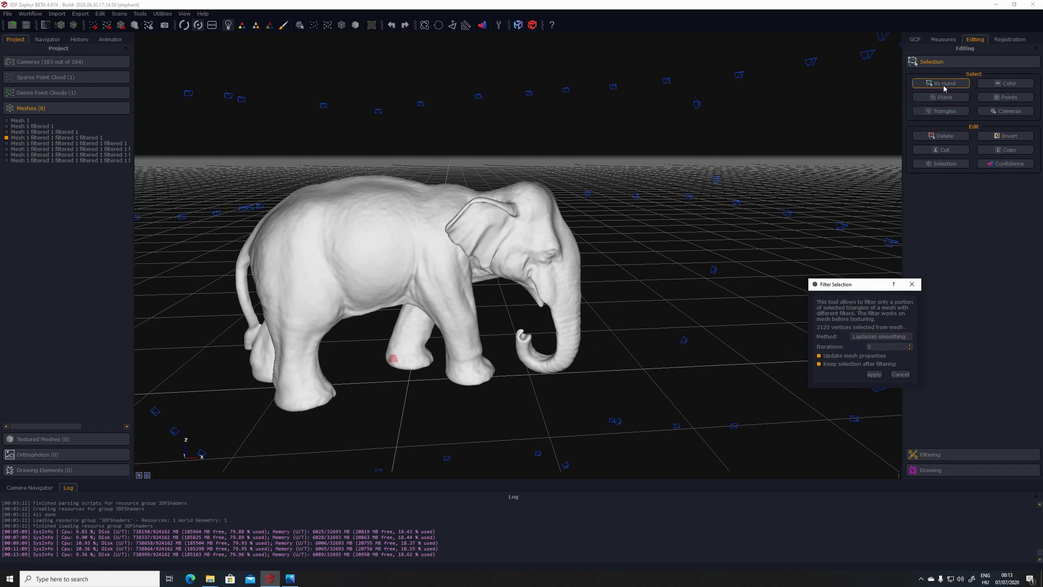
left_click(912, 284)
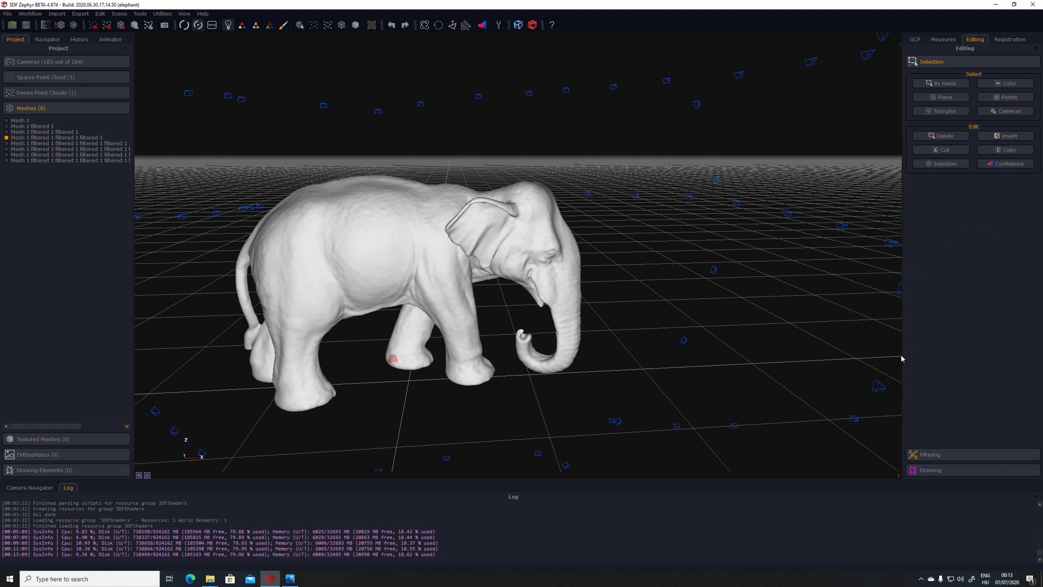
Clear the foot selection on the three times filtered mesh and end the hand selection
left_click(945, 83)
left_click_drag(737, 243, 755, 265)
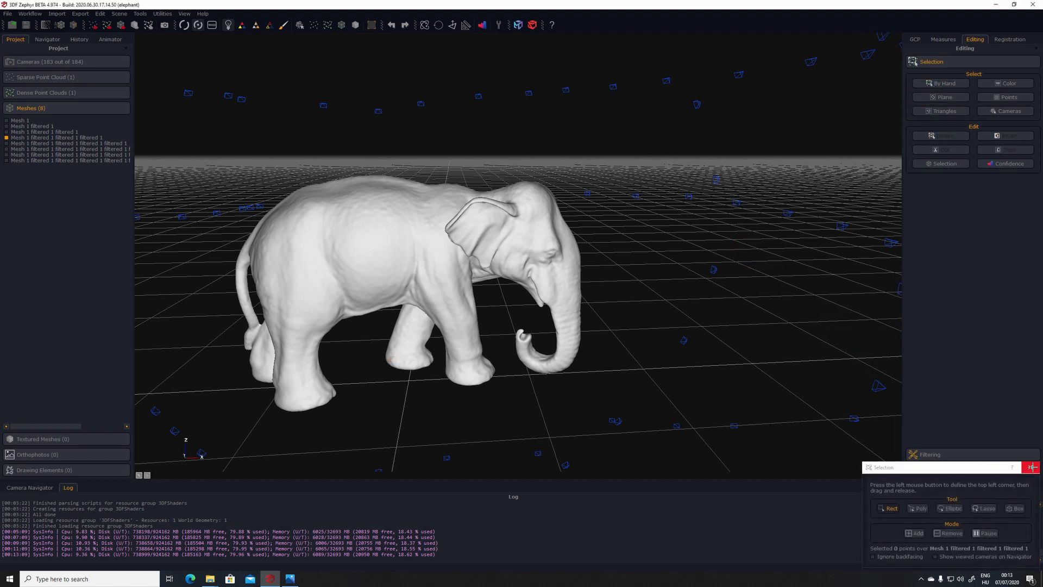
left_click(1032, 470)
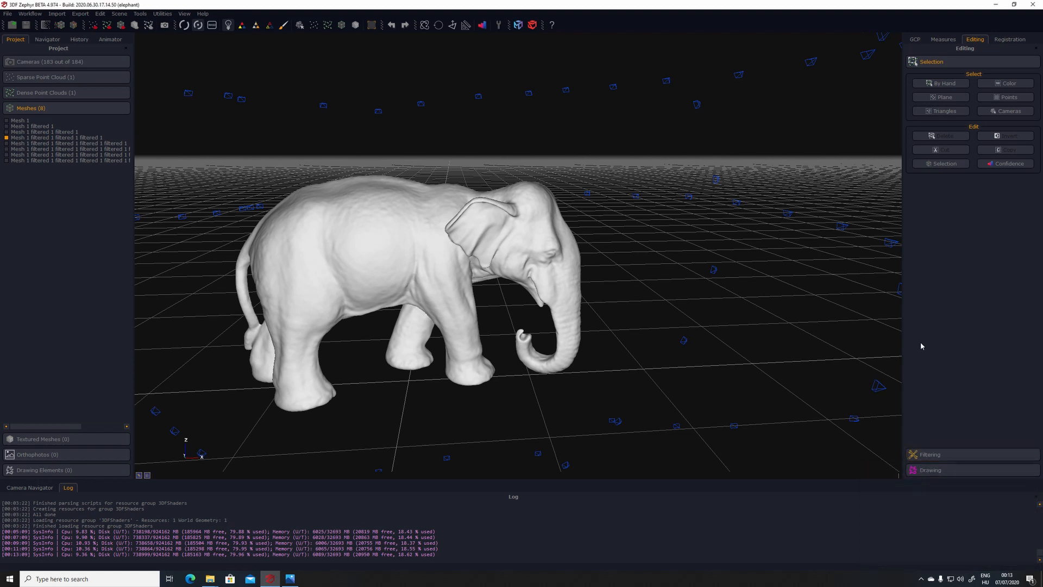
Display the four times filtered mesh, review its photoconsistency optimization settings, and close them without applying the filter
left_click(7, 144)
left_click(956, 451)
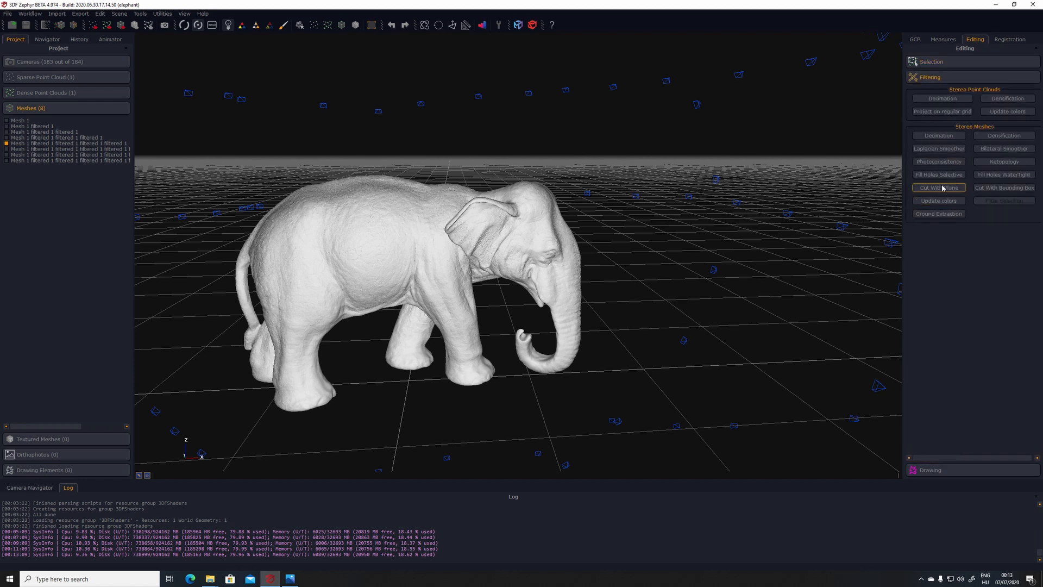
left_click(933, 161)
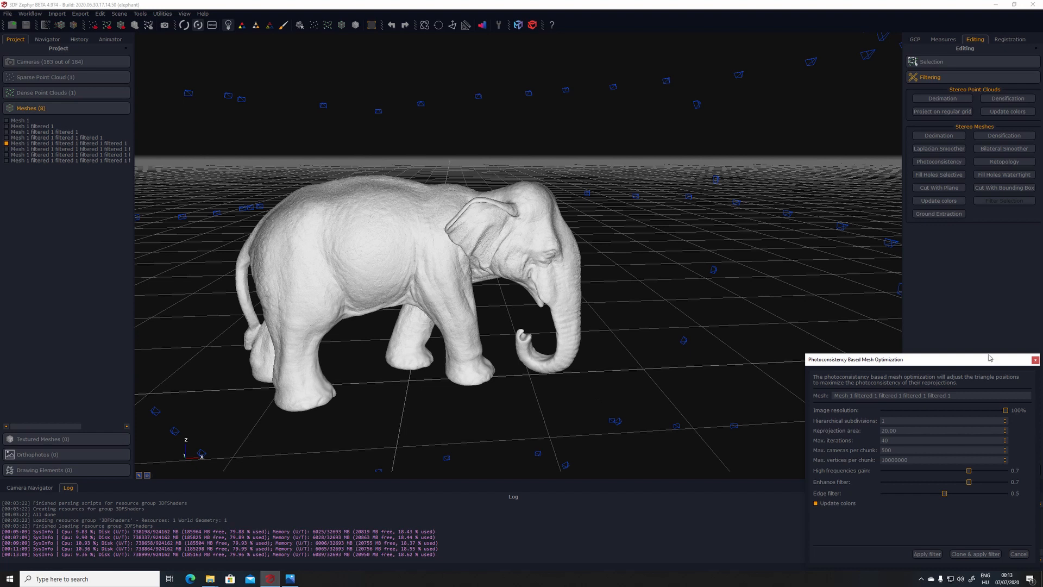
left_click(1035, 359)
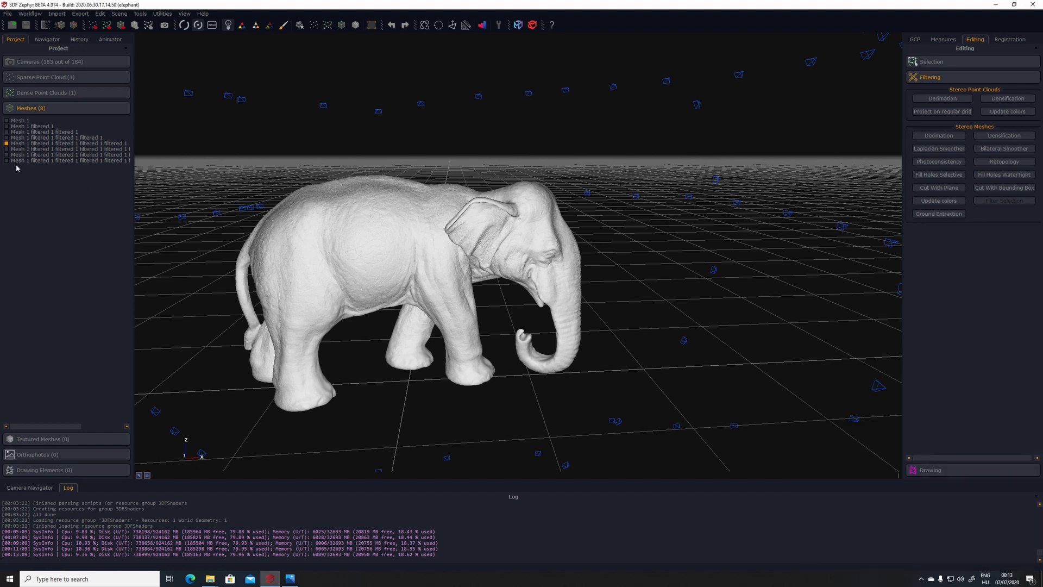
Compare the four, five and six times filtered versions of Mesh 1, leaving the six times filtered mesh displayed
left_click(6, 143)
left_click(7, 148)
left_click(7, 154)
left_click(6, 155)
Try lowering the high frequencies gain and enhance filter in the photoconsistency optimization of the six times filtered mesh, closing it without applying
left_click(924, 162)
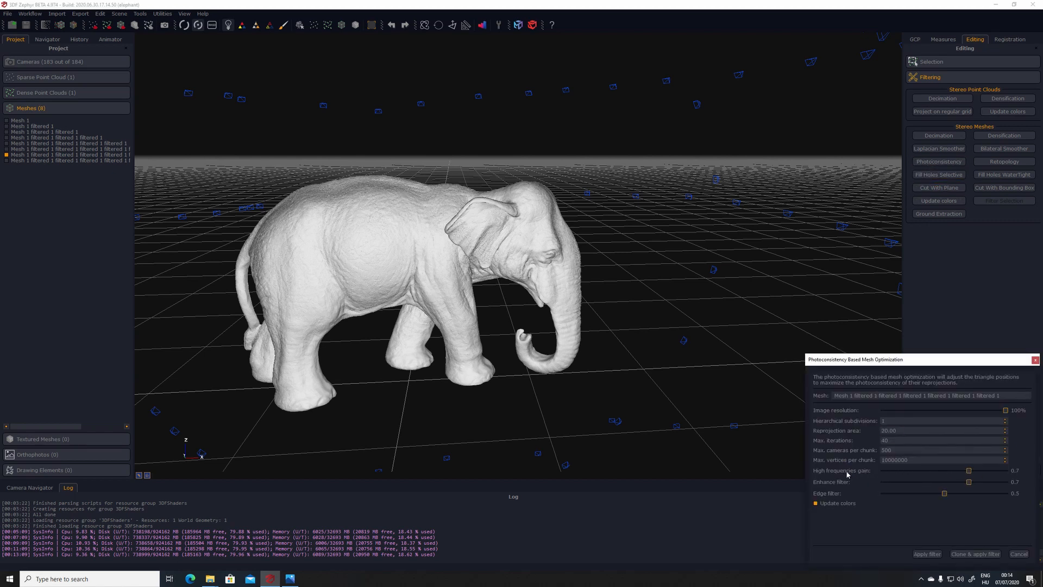
left_click(905, 475)
left_click_drag(959, 471, 909, 470)
left_click_drag(969, 482, 875, 496)
left_click(1035, 360)
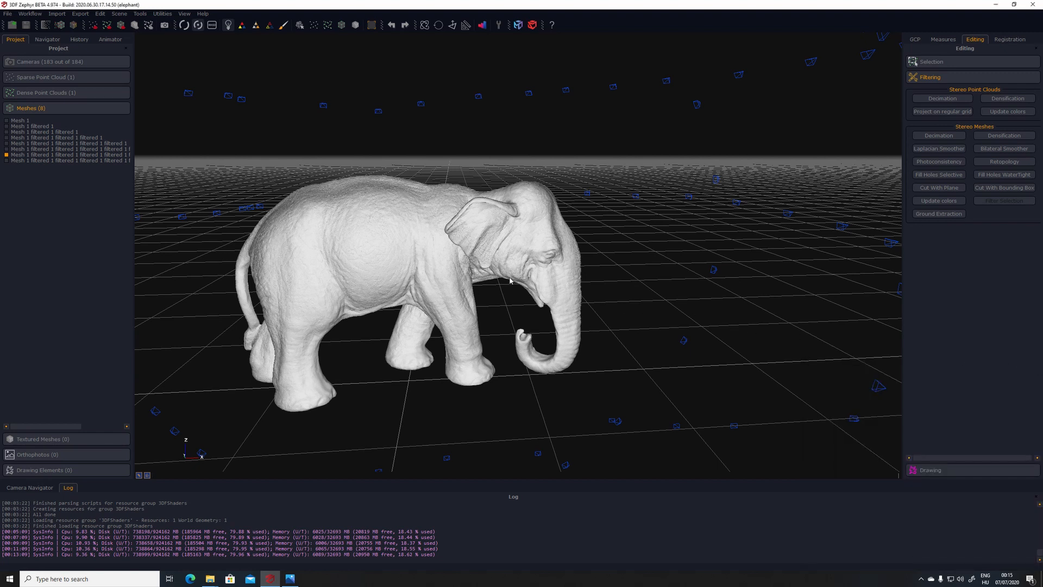
Examine the surface of the six times filtered mesh from the elephant's head and flank side
left_click_drag(422, 246, 375, 243)
middle_click_drag(428, 267, 504, 284)
scroll(535, 295, "up", 2)
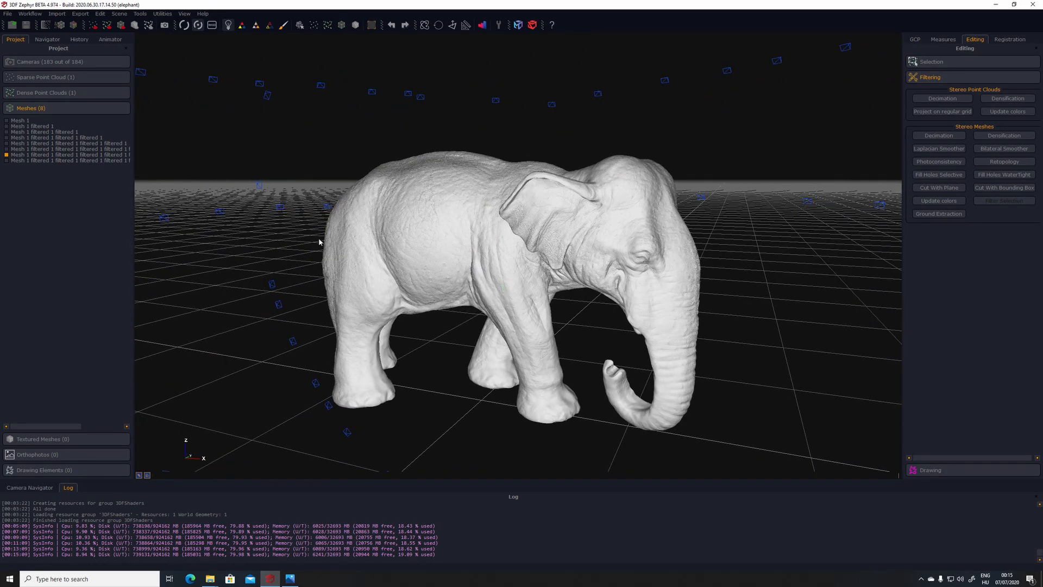
Display the seven times filtered mesh and examine the elephant's surface from both flanks
left_click(7, 160)
left_click_drag(466, 265, 487, 265)
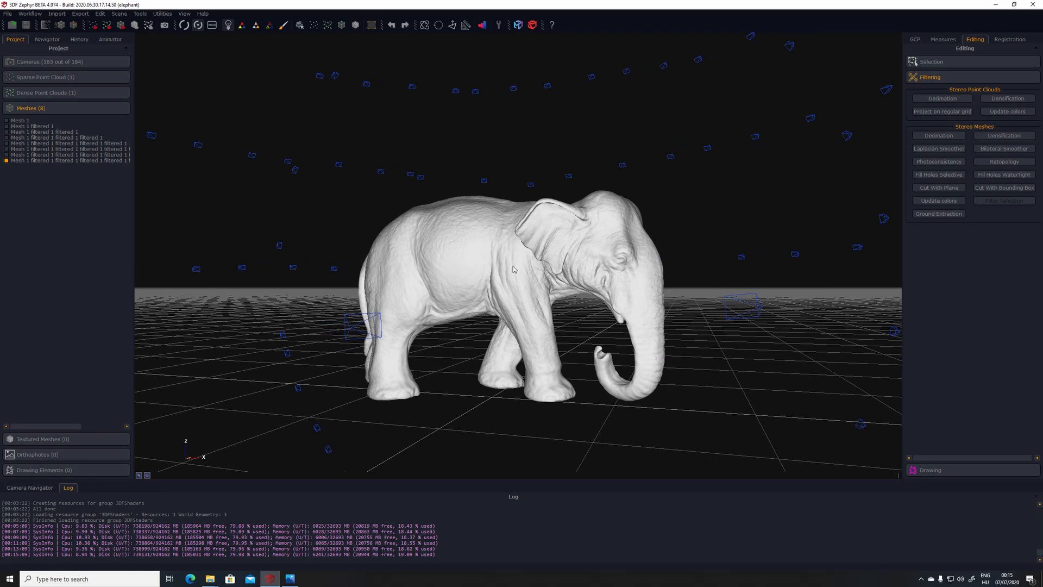
left_click_drag(514, 268, 833, 282)
middle_click_drag(671, 293, 637, 250)
scroll(637, 251, "down", 3)
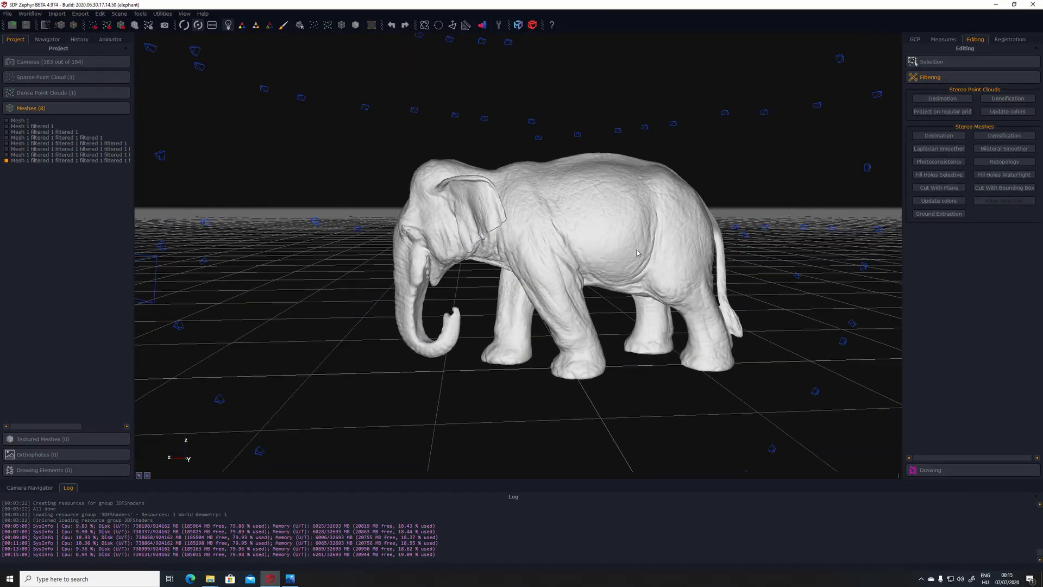
left_click_drag(555, 252, 688, 256)
scroll(584, 255, "down", 3)
left_click_drag(566, 241, 510, 241)
mouse_move(511, 242)
middle_mouse_down()
mouse_move(552, 256)
mouse_move(567, 281)
mouse_move(507, 291)
middle_mouse_up()
mouse_move(507, 291)
left_mouse_down()
mouse_move(586, 240)
mouse_move(470, 258)
mouse_move(590, 246)
mouse_move(565, 402)
mouse_move(552, 261)
mouse_move(445, 296)
left_mouse_up()
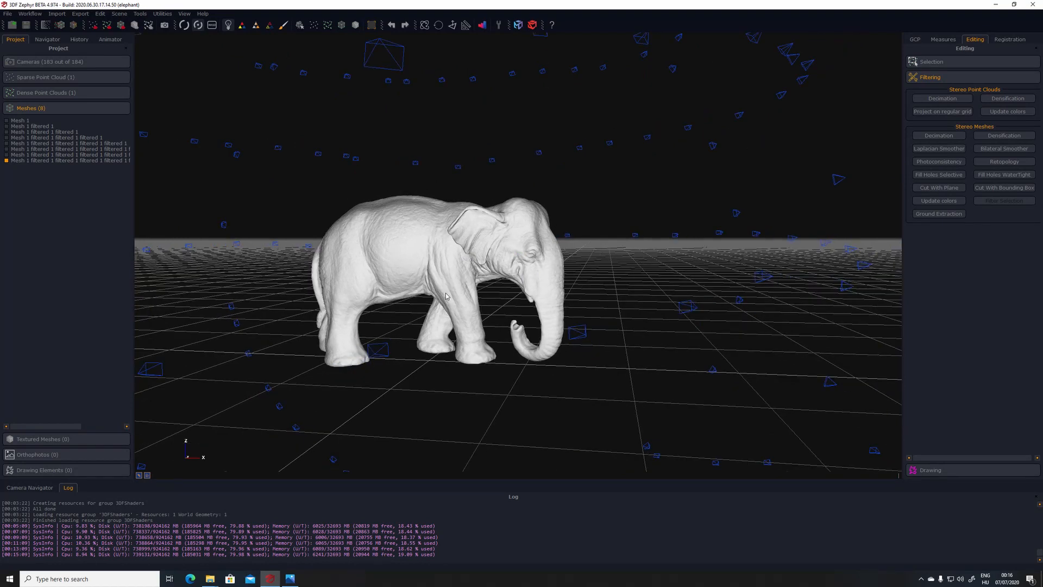
scroll(446, 295, "up", 2)
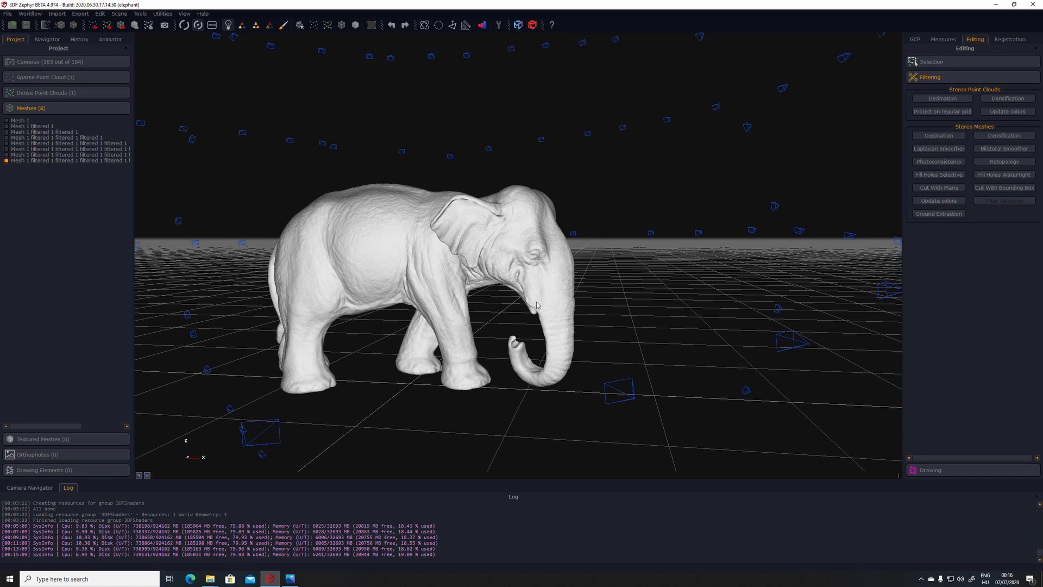
Review the statistics, generation info and applied filters in the properties of the seven times filtered mesh, and close them
right_click(75, 163)
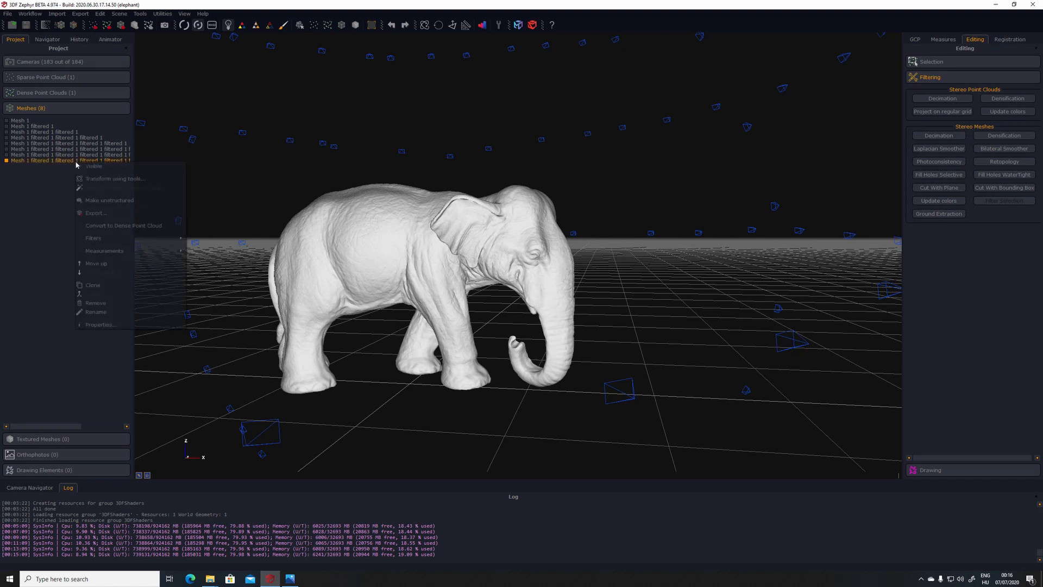
left_click(112, 324)
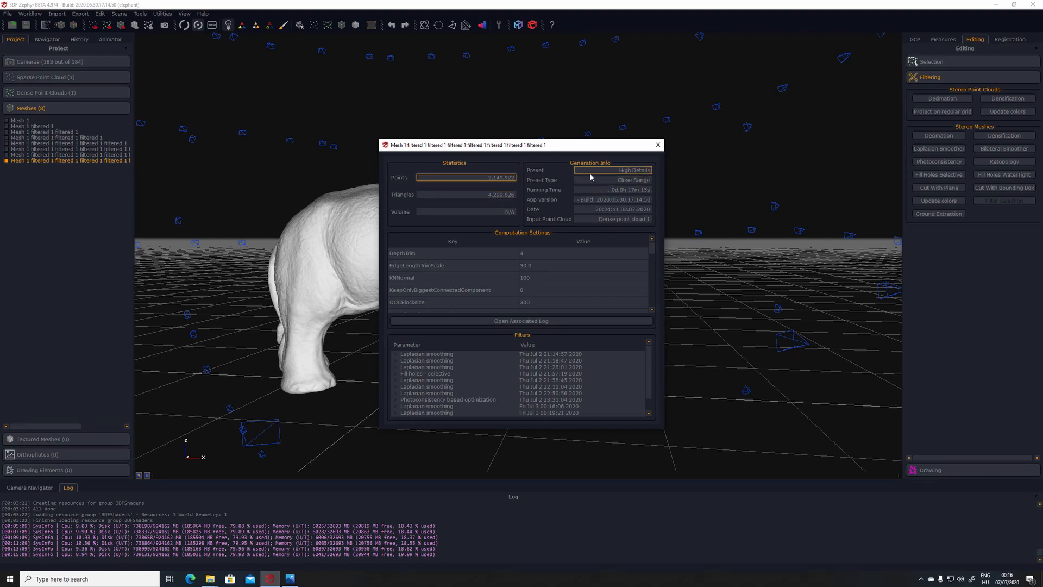
left_click(658, 145)
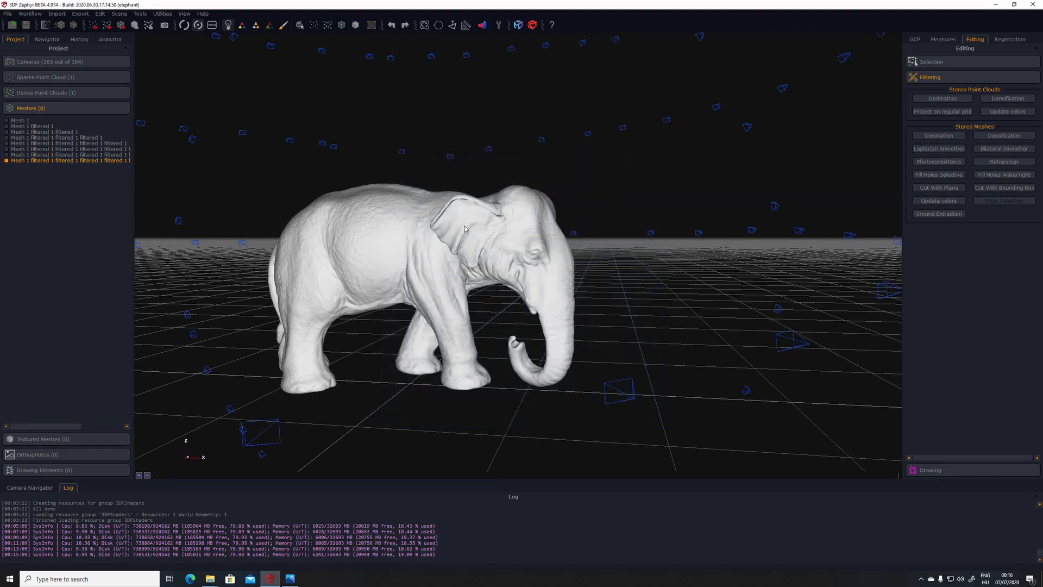
left_click_drag(462, 246, 415, 242)
left_click_drag(457, 253, 529, 277)
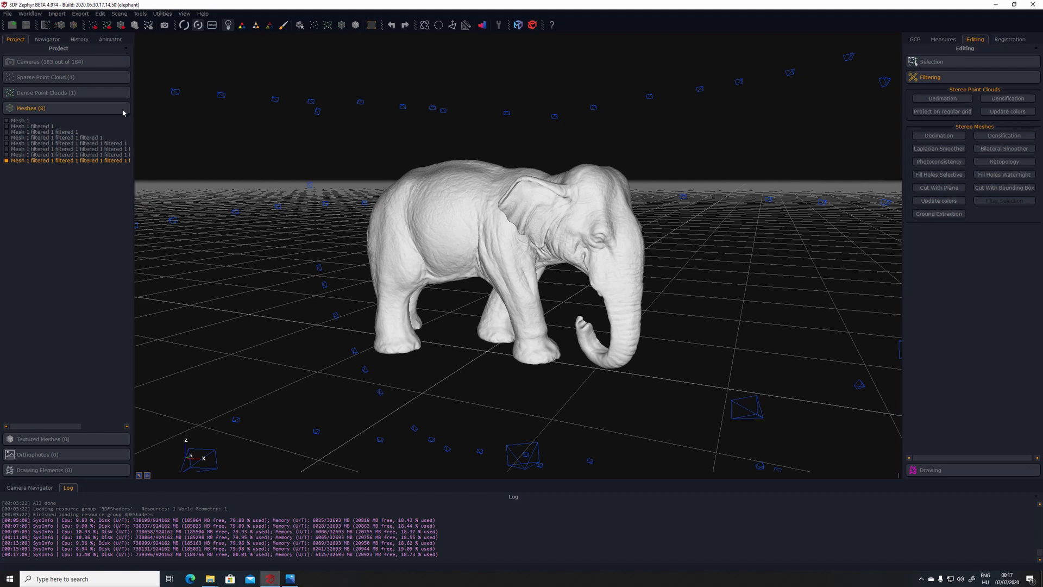
Show the seven times filtered mesh in its colors and examine the skin detail on the head, ear and body
left_click(242, 25)
left_click_drag(505, 228, 506, 253)
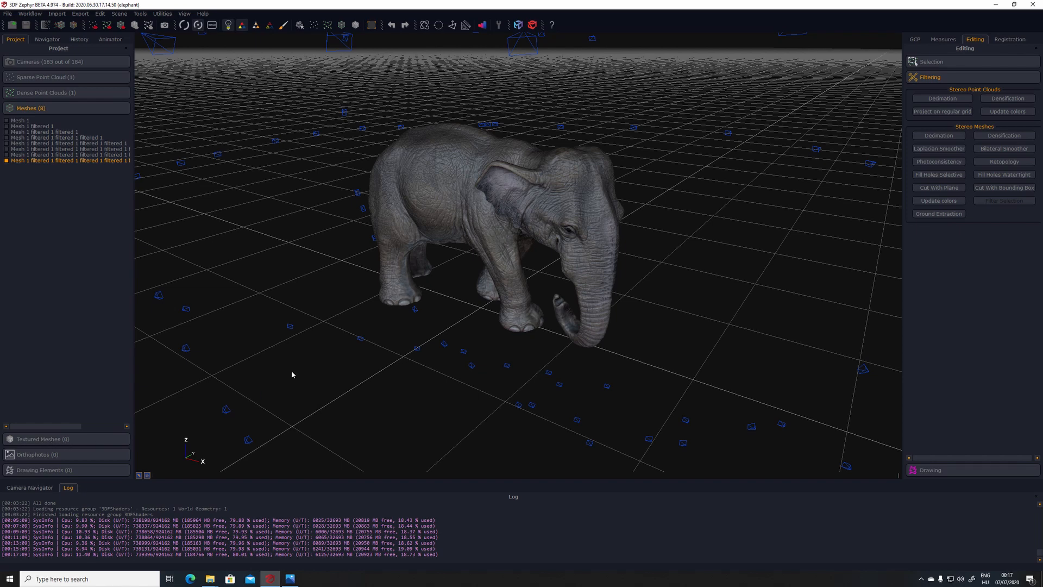
left_click_drag(472, 194, 456, 225)
scroll(495, 209, "up", 2)
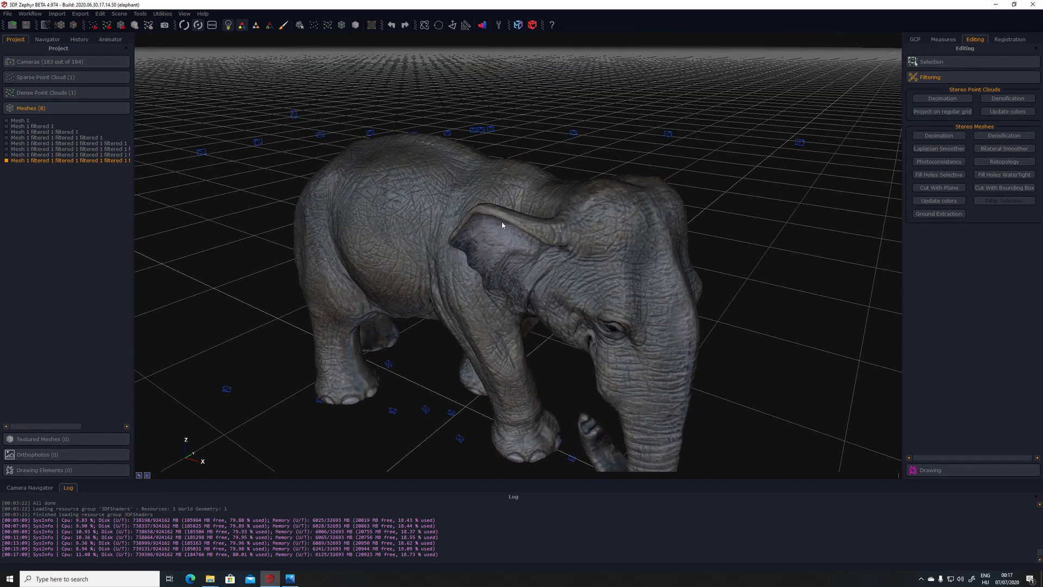
mouse_move(526, 238)
left_mouse_down()
mouse_move(356, 203)
mouse_move(399, 207)
mouse_move(427, 254)
mouse_move(362, 234)
mouse_move(365, 245)
mouse_move(391, 284)
mouse_move(441, 302)
mouse_move(348, 278)
mouse_move(273, 326)
mouse_move(194, 293)
mouse_move(398, 285)
mouse_move(396, 263)
mouse_move(380, 253)
left_mouse_up()
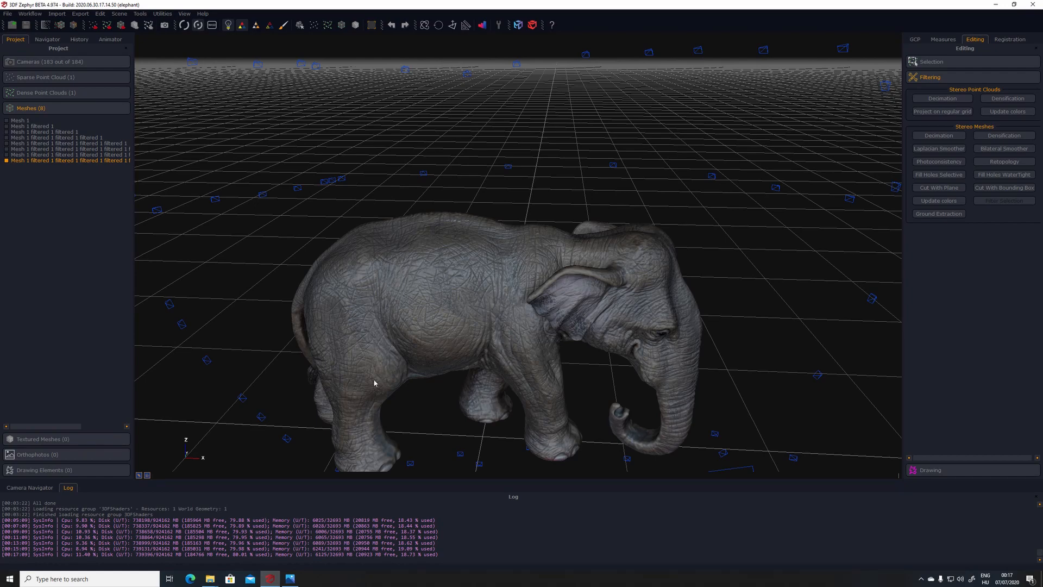
mouse_move(518, 278)
left_mouse_down()
mouse_move(506, 304)
mouse_move(397, 282)
mouse_move(487, 282)
mouse_move(522, 298)
left_mouse_up()
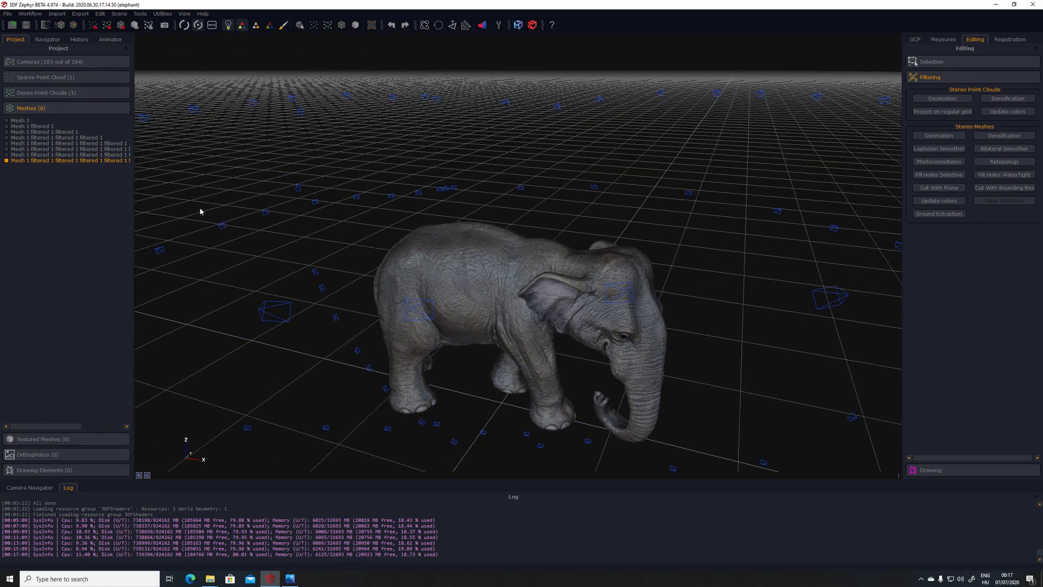
left_click_drag(532, 261, 589, 322)
scroll(589, 323, "up", 3)
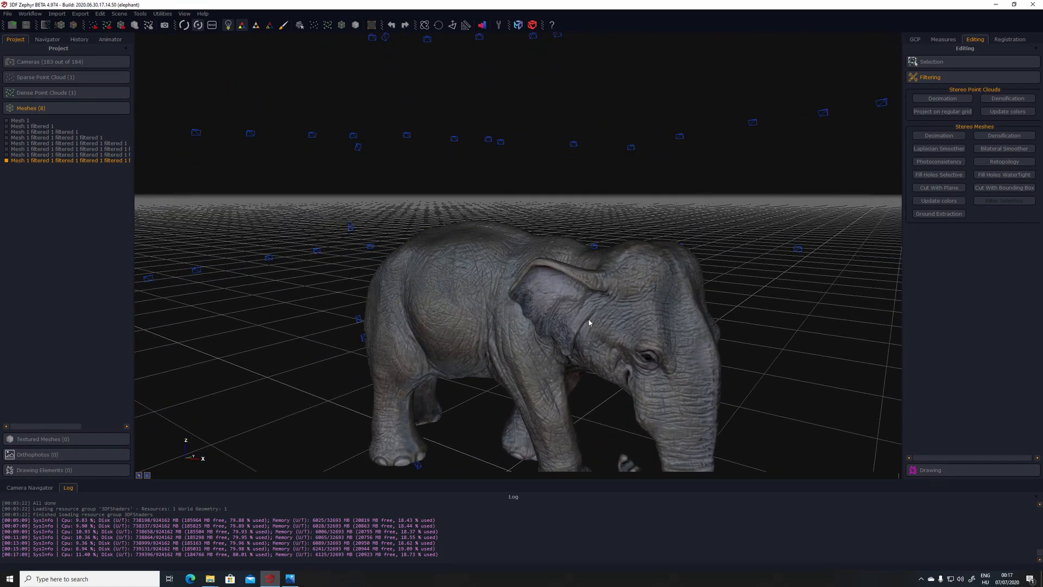
middle_click_drag(625, 328, 584, 305)
scroll(606, 306, "down", 2)
left_click_drag(549, 289, 406, 181)
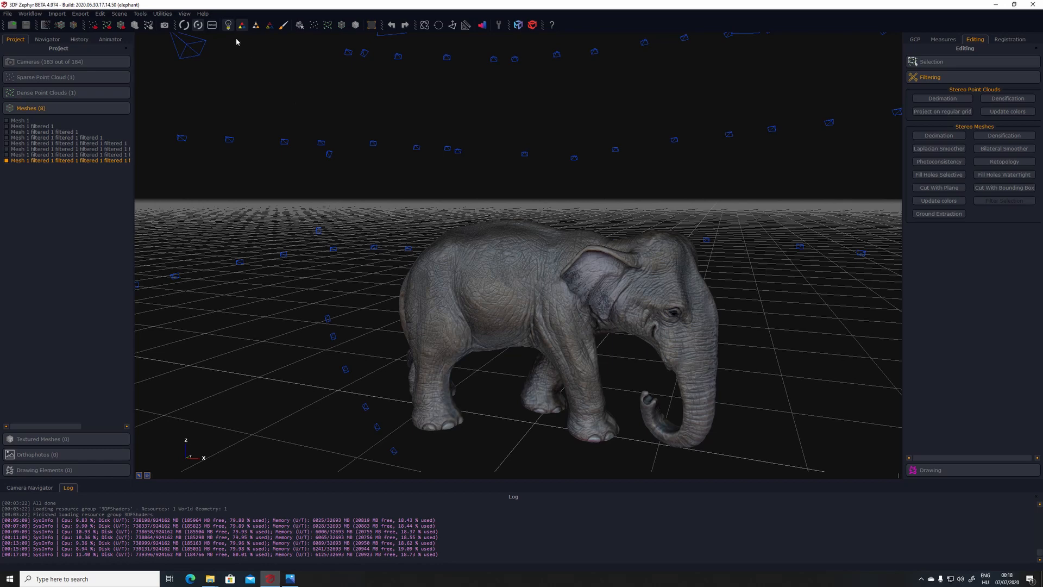
Turn off the mesh colors and inspect the uncolored surface of the seven times filtered elephant from several angles
left_click(242, 25)
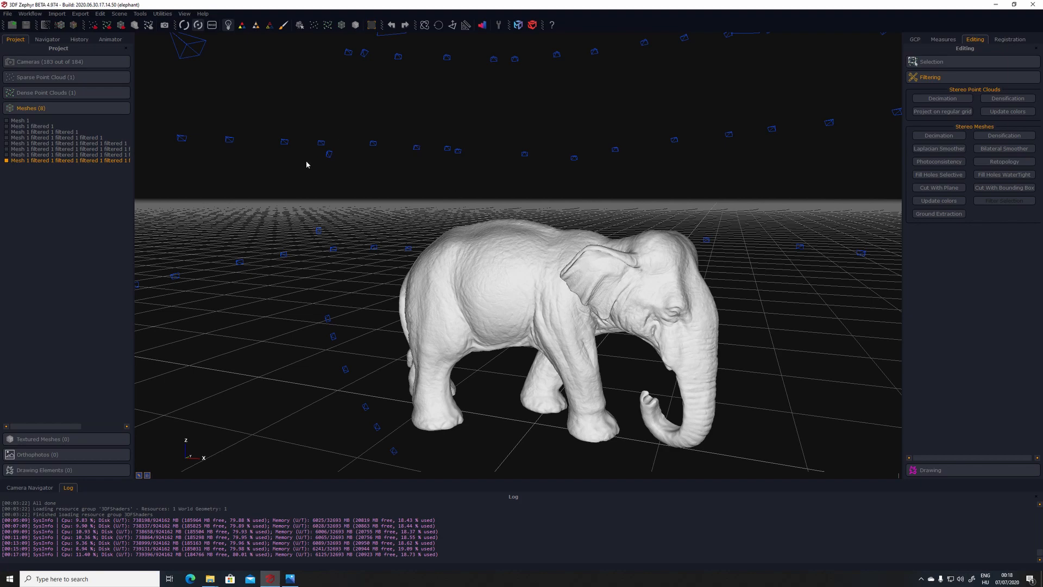
mouse_move(527, 263)
left_mouse_down()
mouse_move(589, 263)
mouse_move(521, 259)
left_mouse_up()
middle_click_drag(576, 269, 517, 252)
left_click_drag(562, 265, 521, 297)
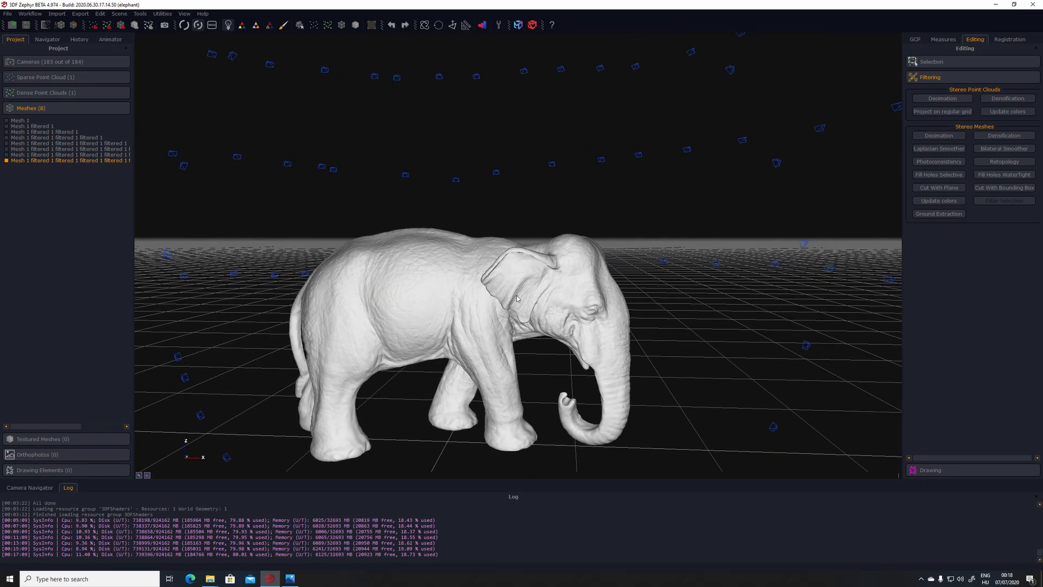
left_click_drag(522, 293, 511, 265)
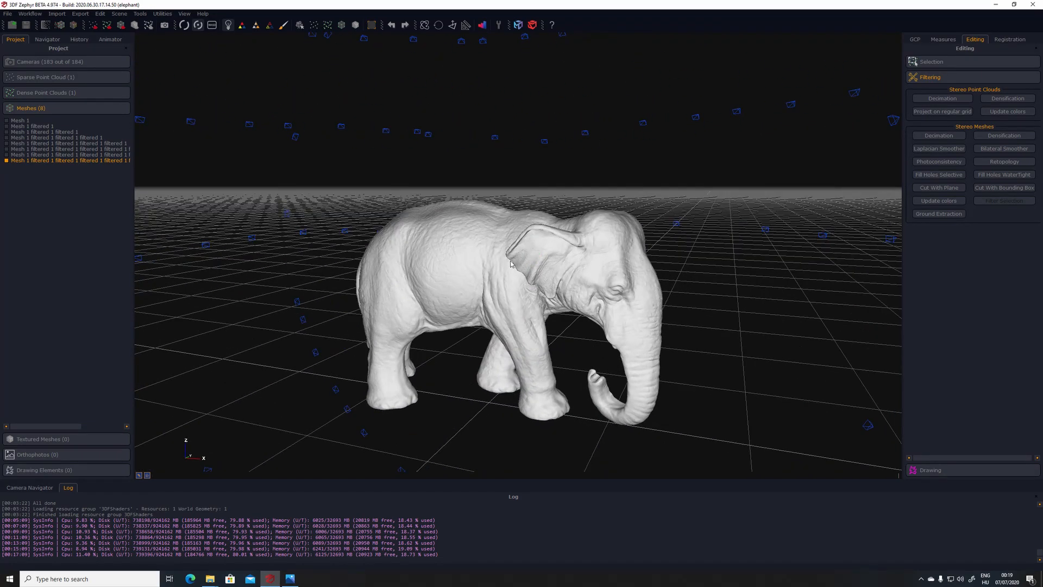
left_click_drag(513, 261, 460, 238)
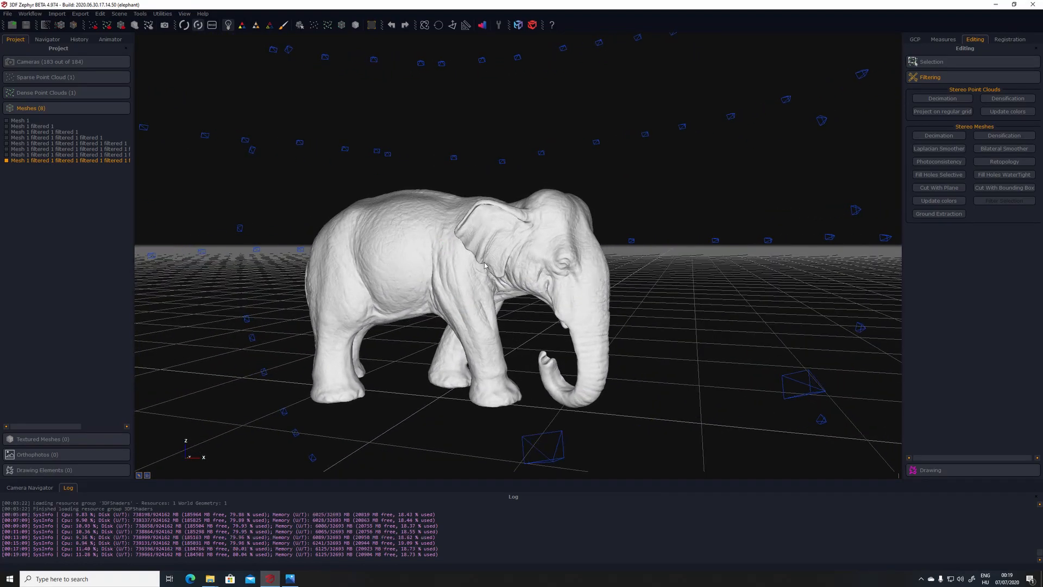
scroll(476, 295, "down", 1)
scroll(510, 254, "up", 1)
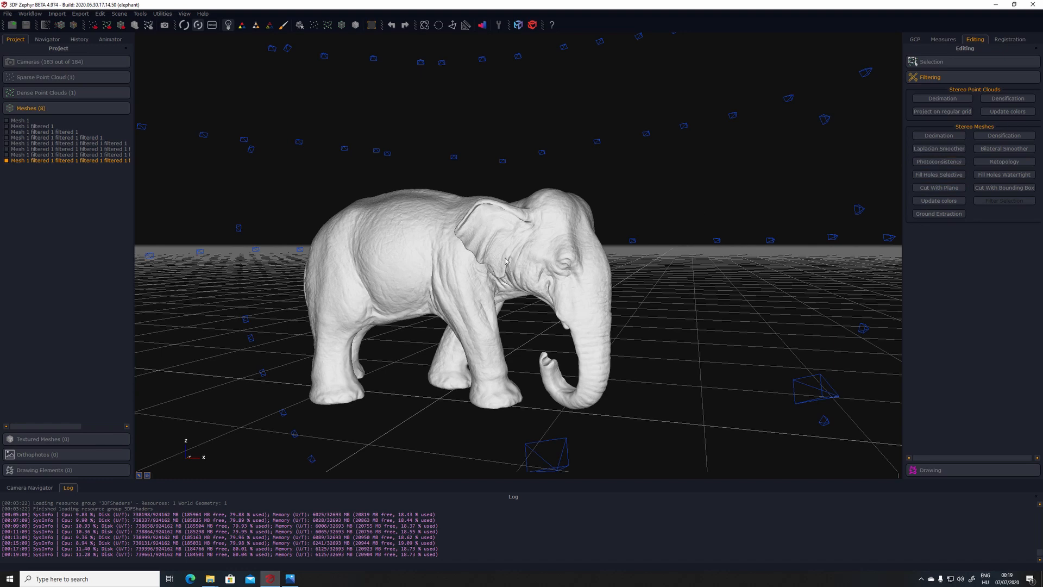
mouse_move(546, 250)
left_mouse_down()
mouse_move(589, 248)
mouse_move(541, 235)
mouse_move(641, 234)
mouse_move(529, 240)
left_mouse_up()
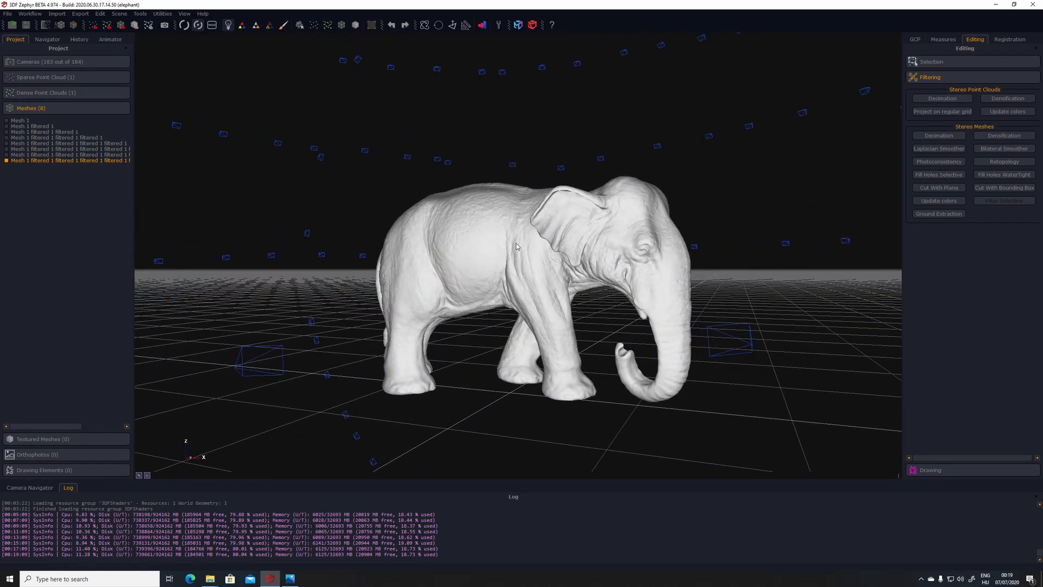